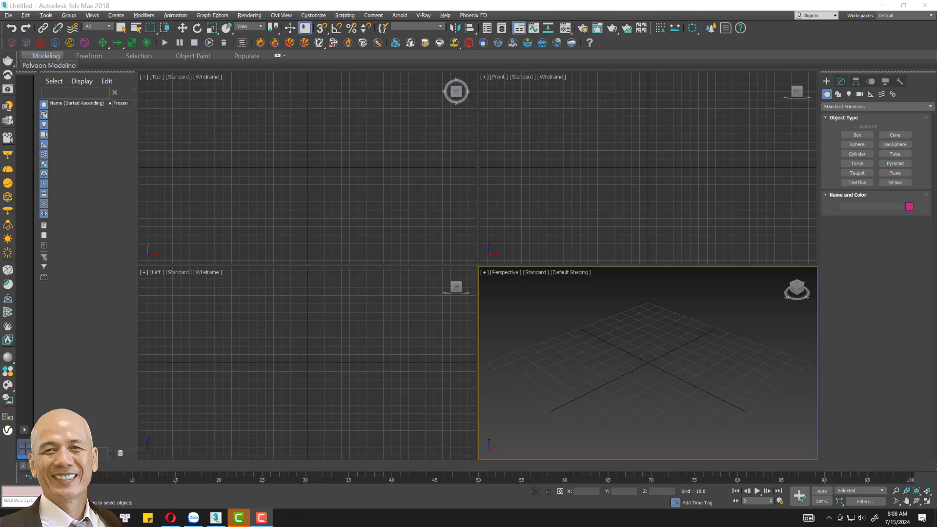
- View the house photo 29641347-sh9vq_grande_grande.png (1490×948) in the image viewer
click(8, 15)
mouse_move(44, 131)
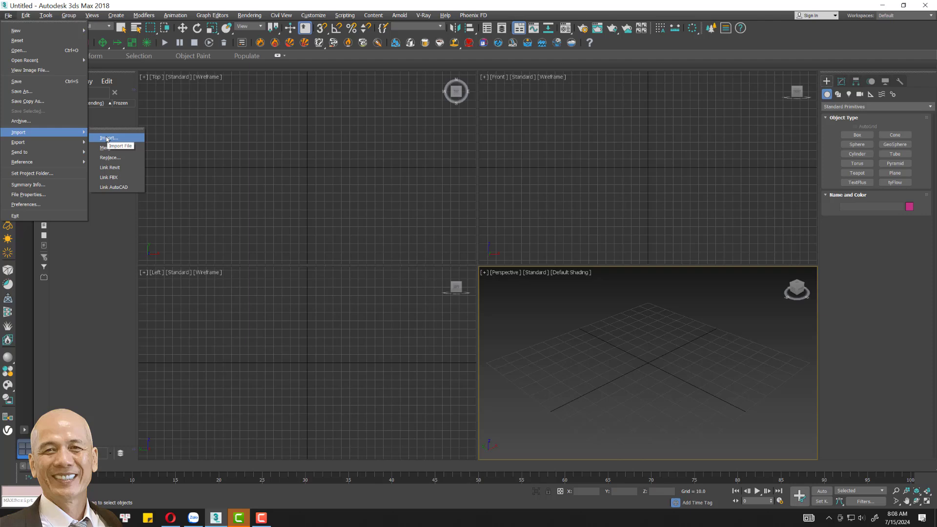
click(30, 69)
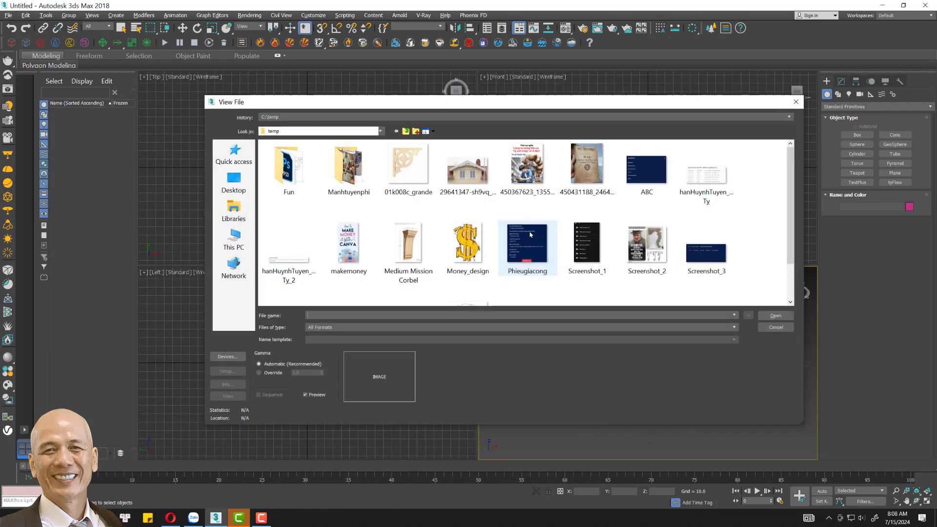
click(468, 171)
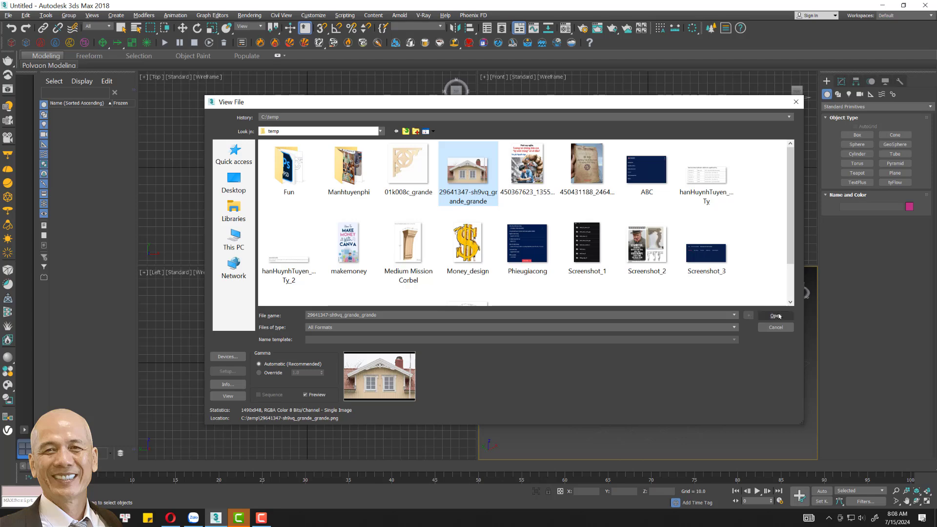
click(779, 317)
right_drag(336, 225, 308, 158)
- Create a single-segment Plane in the Front view, Length 948 and Width 1490
click(899, 173)
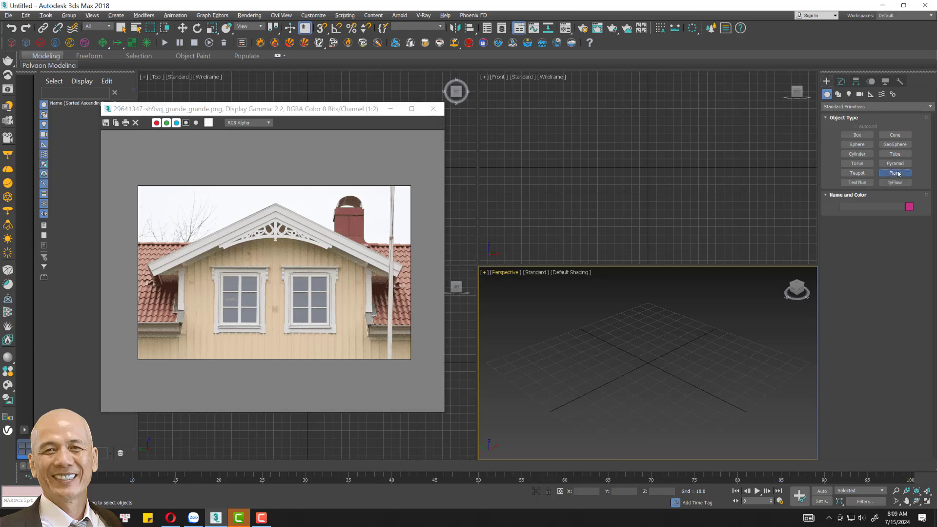
drag(590, 122, 706, 197)
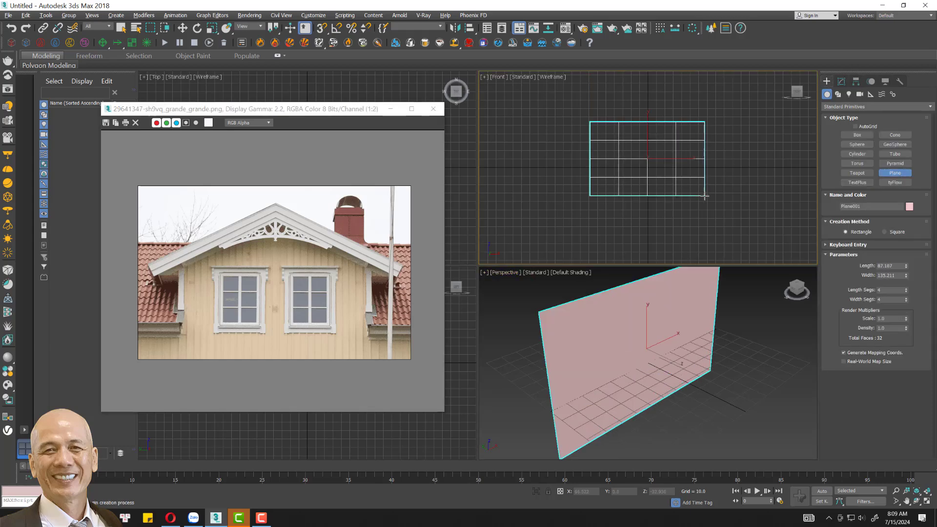
click(841, 81)
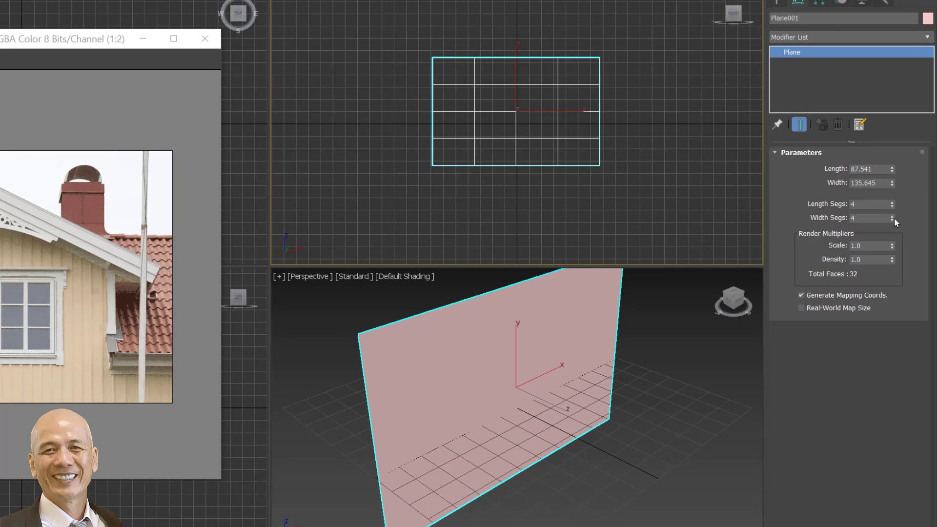
right_click(892, 218)
drag(892, 169, 891, 153)
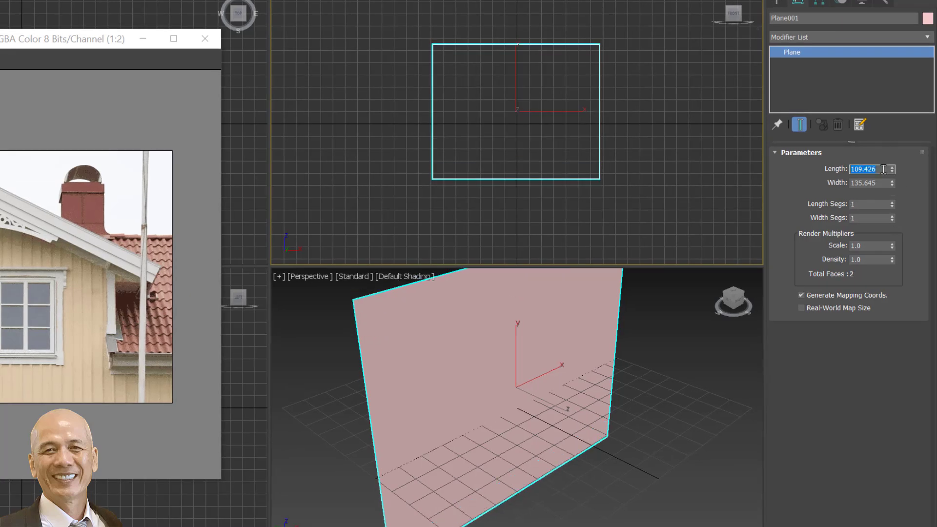
text(948)
click(876, 184)
text(1490)
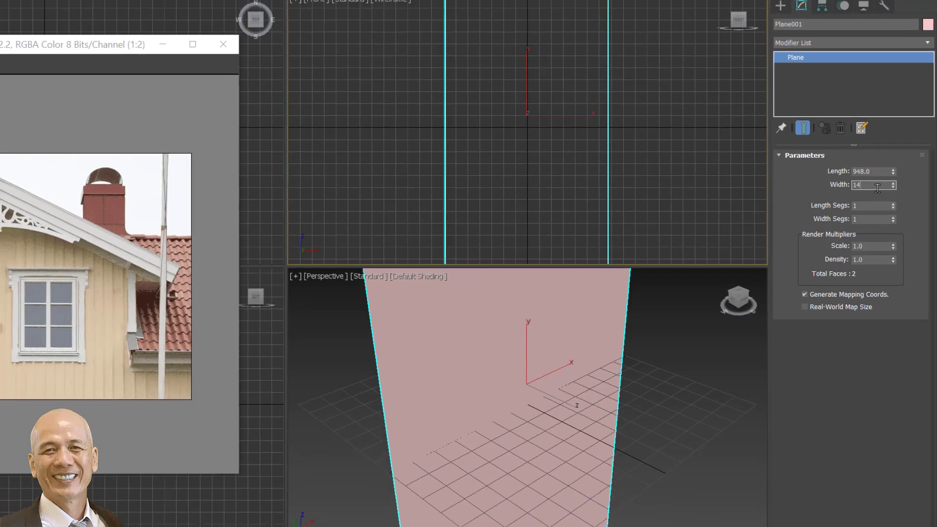
key(Return)
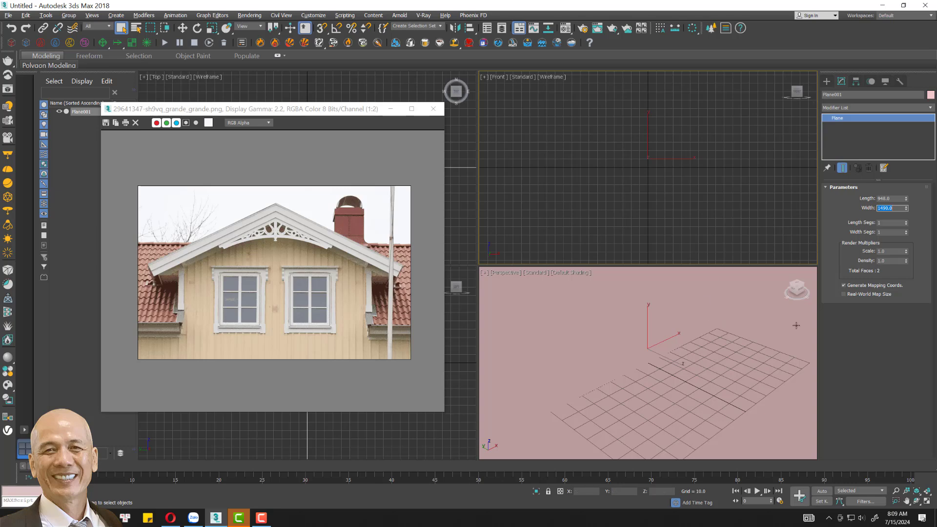
- Frame the plane in the Perspective view and move the photo viewer aside
click(755, 359)
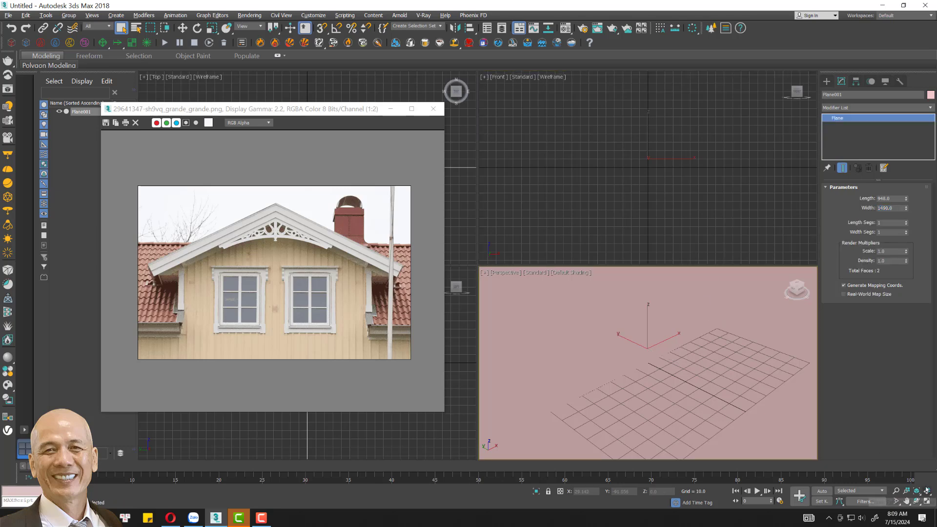
middle_drag(681, 224, 680, 217)
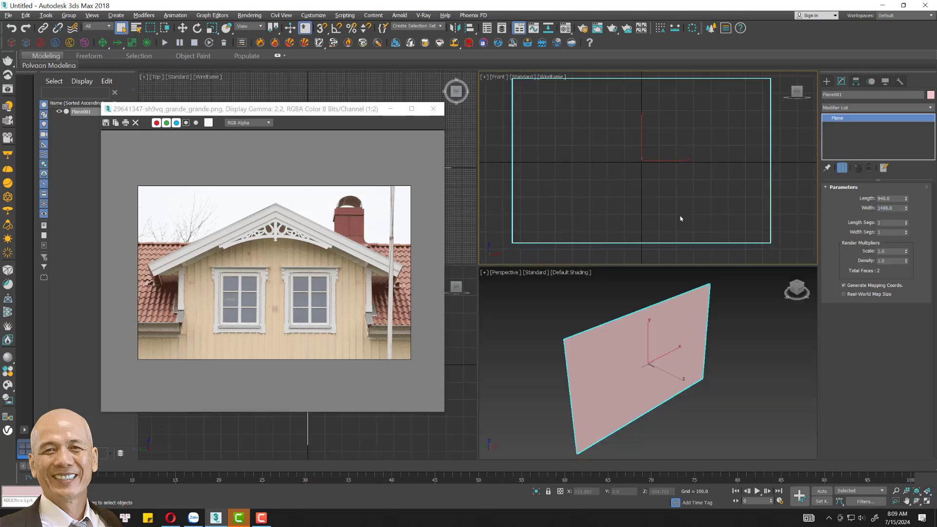
middle_drag(672, 344, 664, 360)
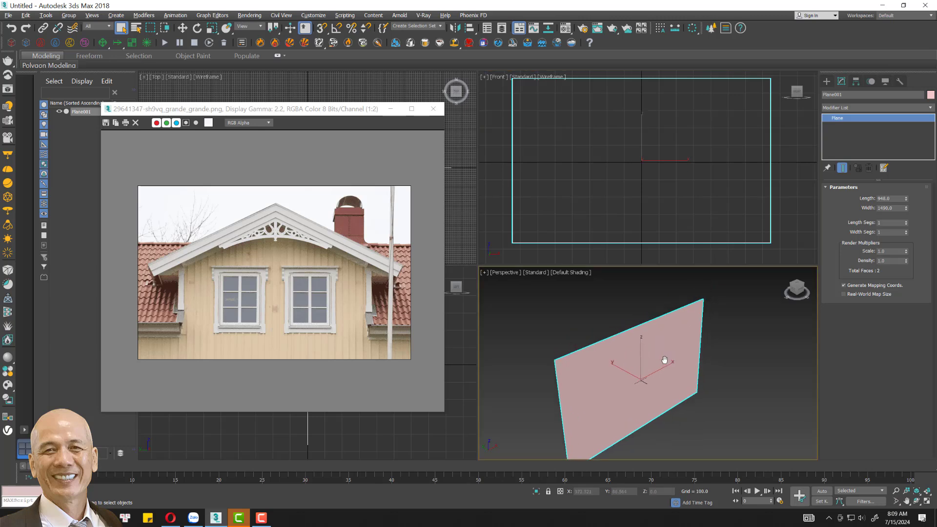
drag(338, 105, 282, 97)
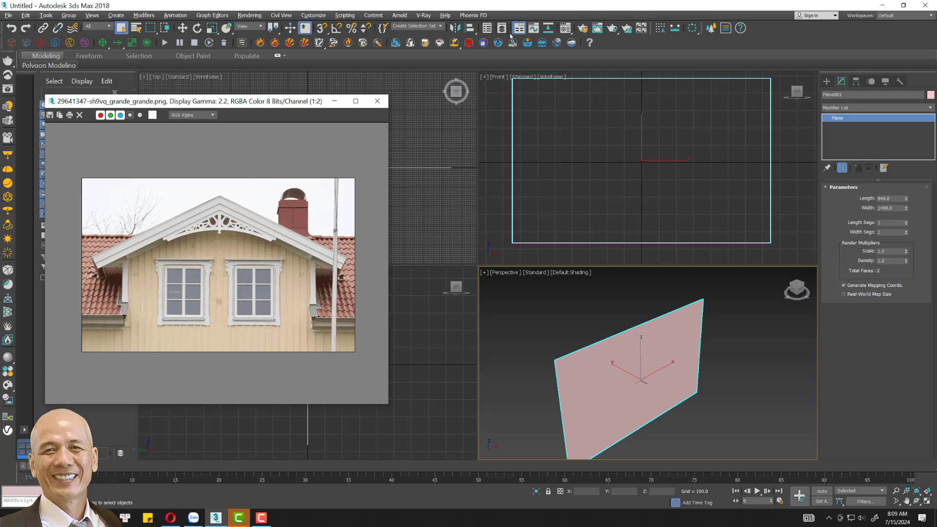
- Assign the plane a material with the house photo as a Bitmap diffuse map, shown in viewport
key(m)
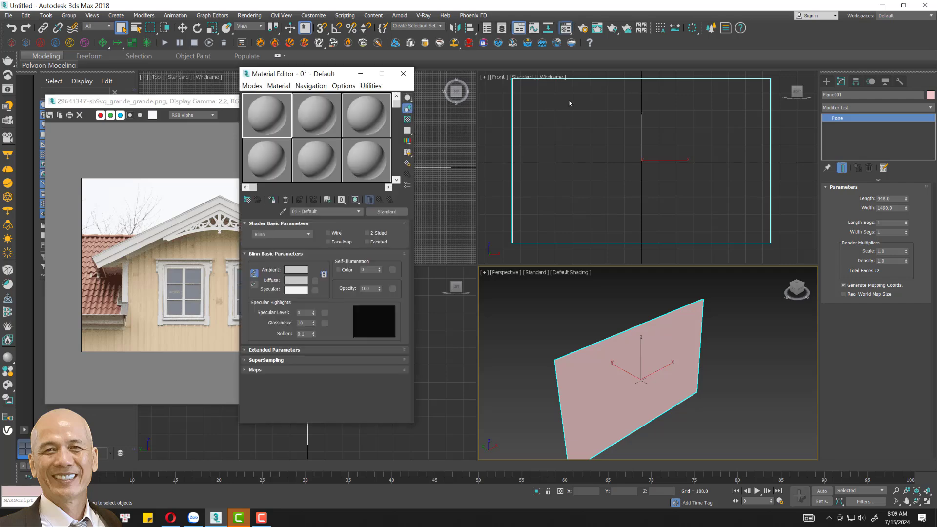
drag(309, 78, 434, 94)
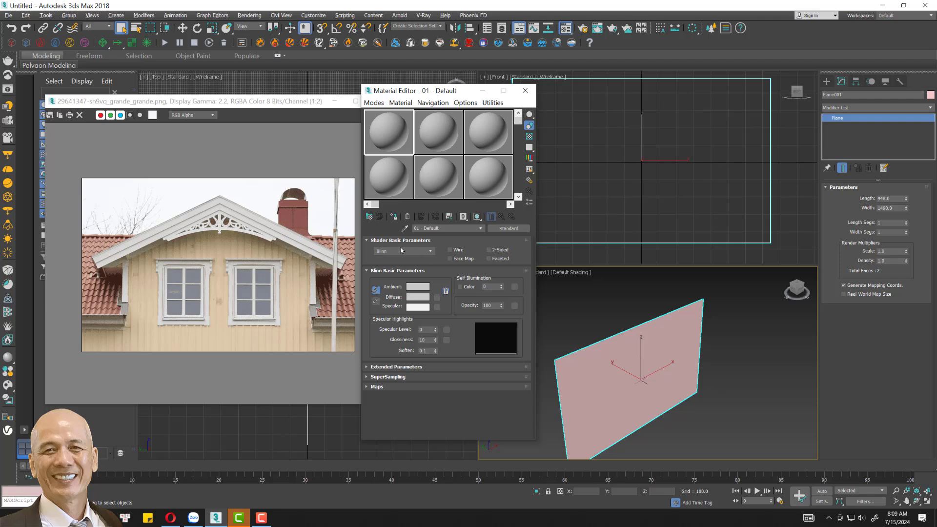
click(394, 217)
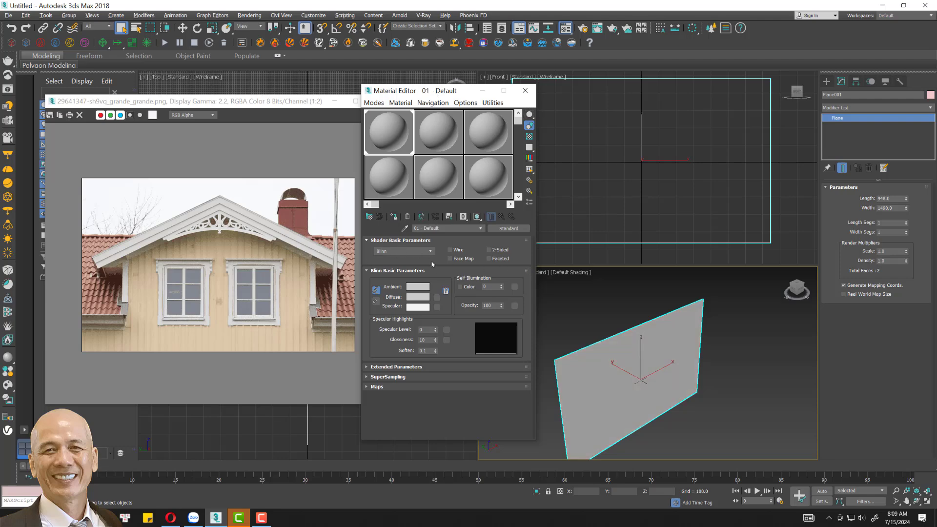
click(437, 297)
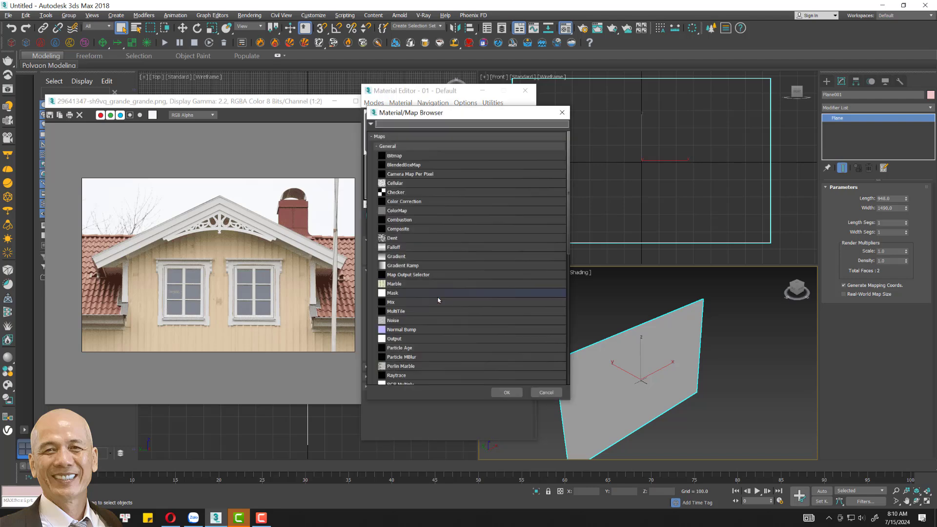
click(393, 155)
click(504, 392)
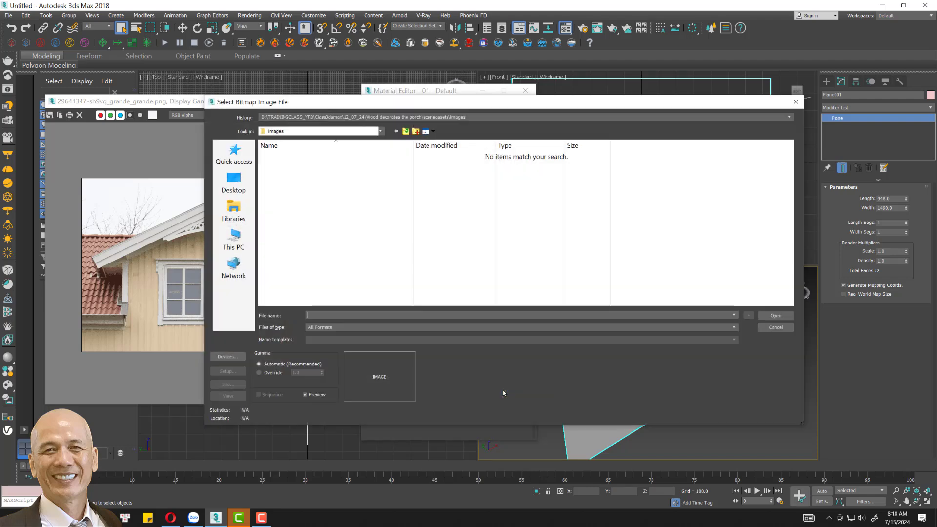
double_click(468, 166)
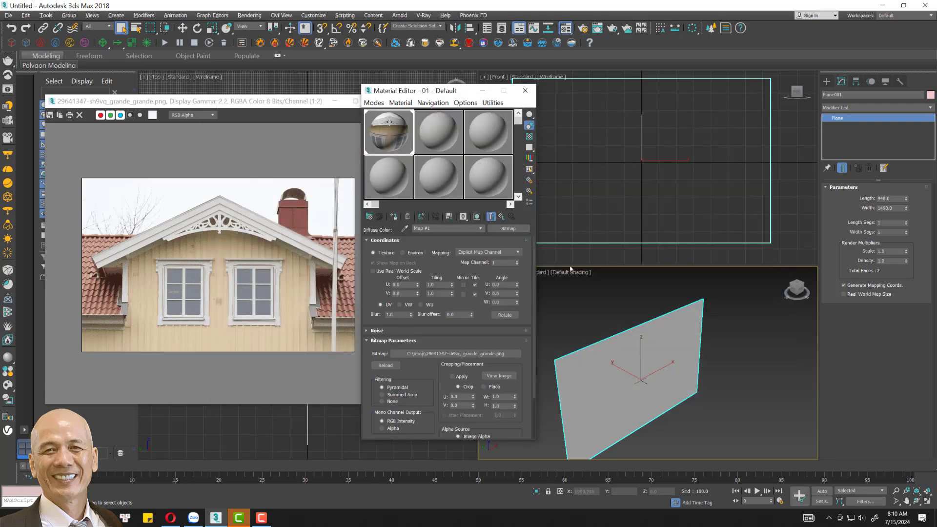
click(476, 218)
- Set the Front view to shaded display and close the material editor and photo viewer
right_click(632, 187)
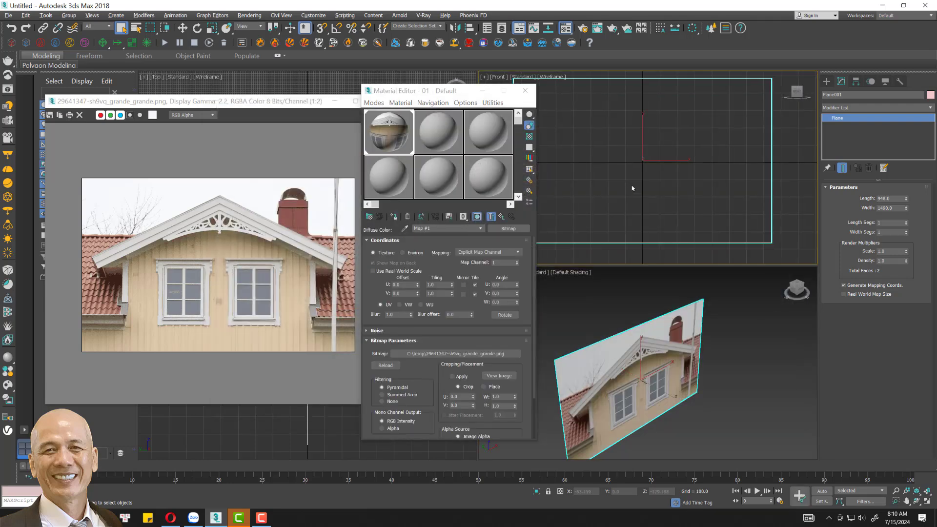
key(F3)
click(525, 91)
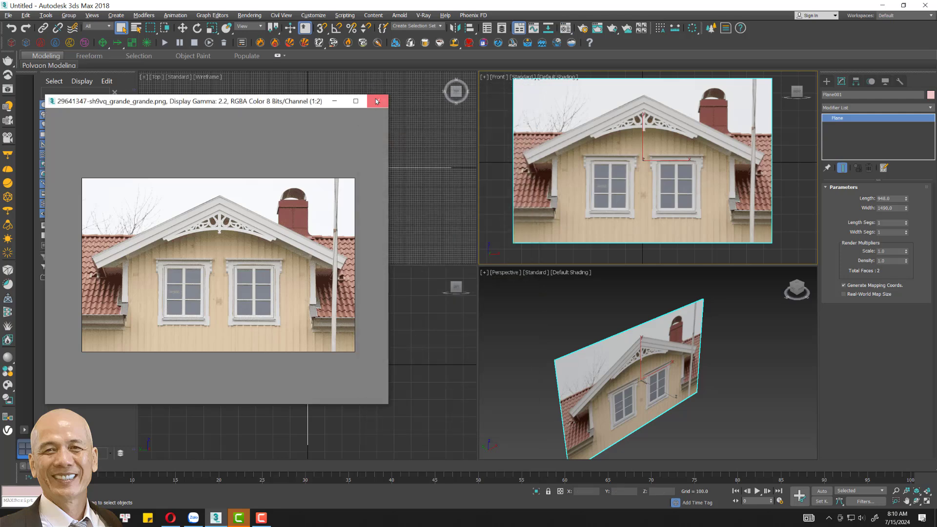
click(378, 101)
- Nudge the photo plane up, maximize the Front view and hide its grid for rectangle tracing
click(182, 28)
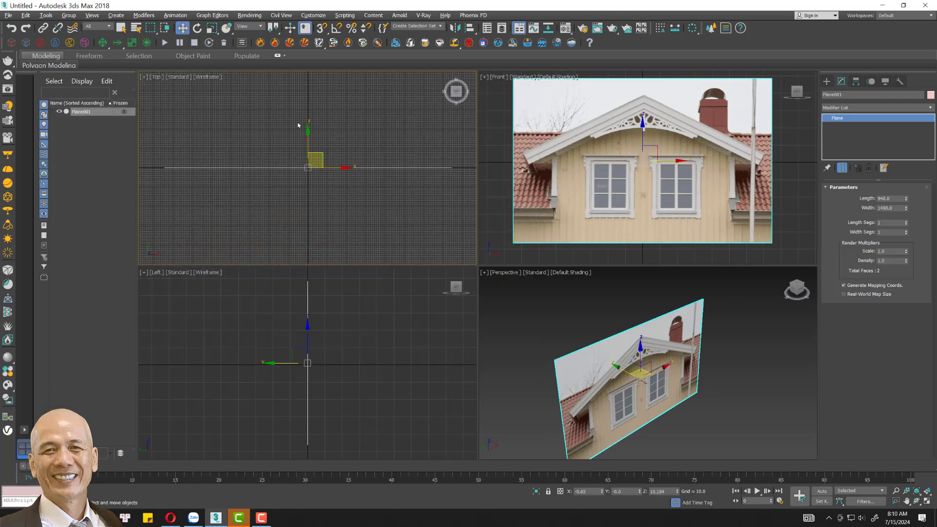
drag(313, 125, 315, 91)
middle_drag(611, 151, 611, 161)
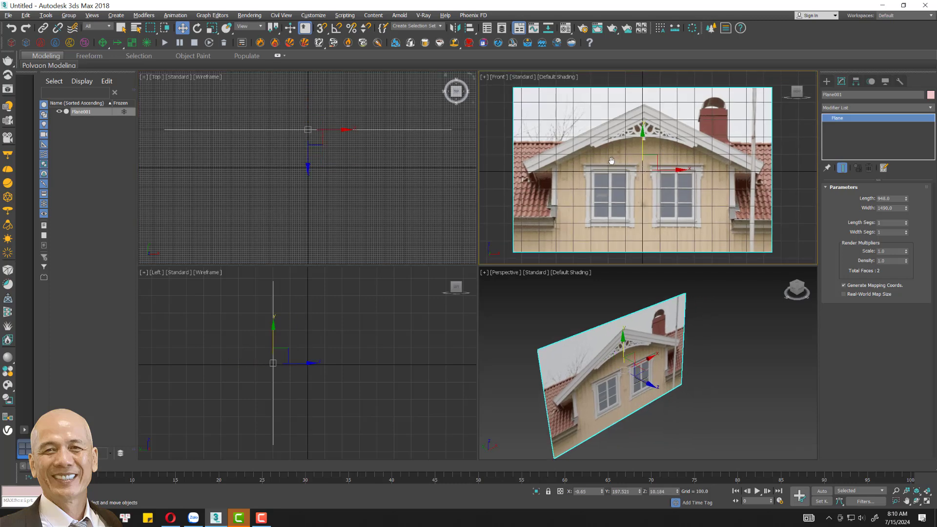
click(927, 501)
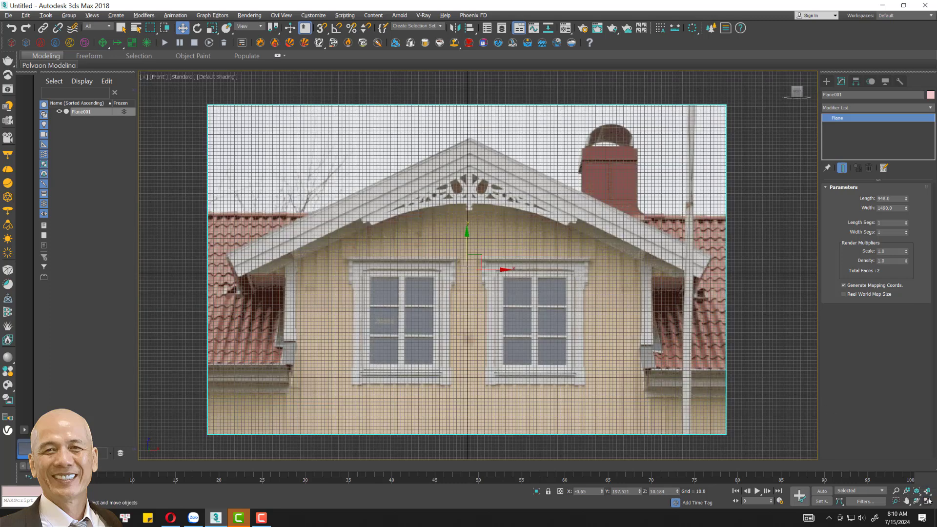
key(g)
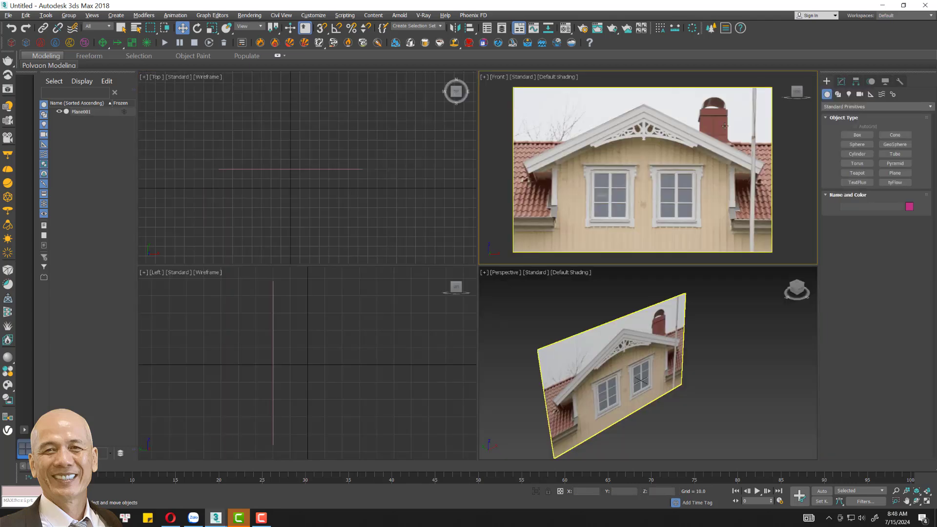
click(896, 142)
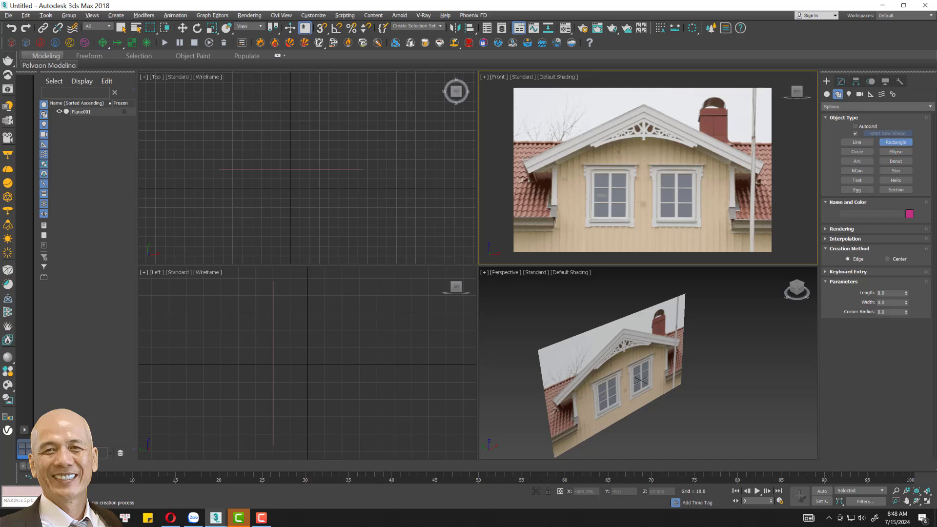
- Draw Rectangle001 (138.062 × 1392.727) across the photo's eave band, then restore four viewports
key(alt+w)
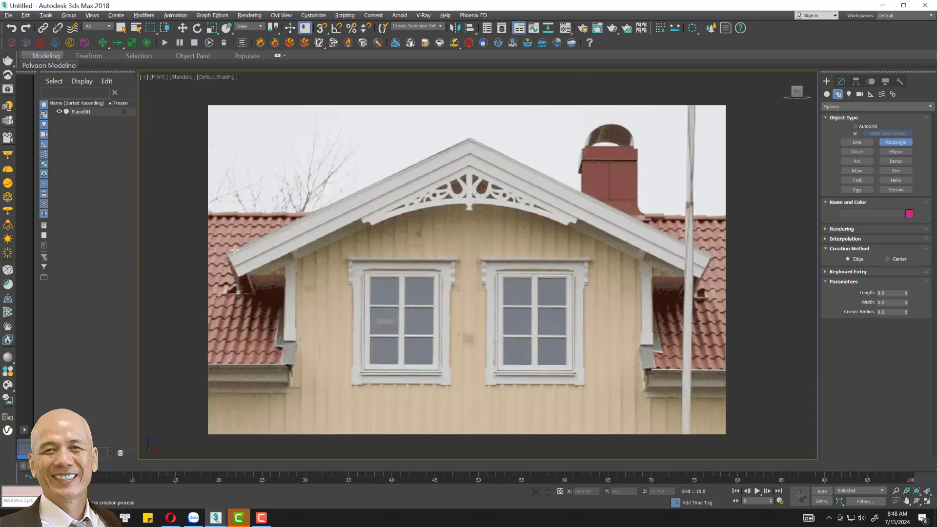
drag(228, 253, 711, 274)
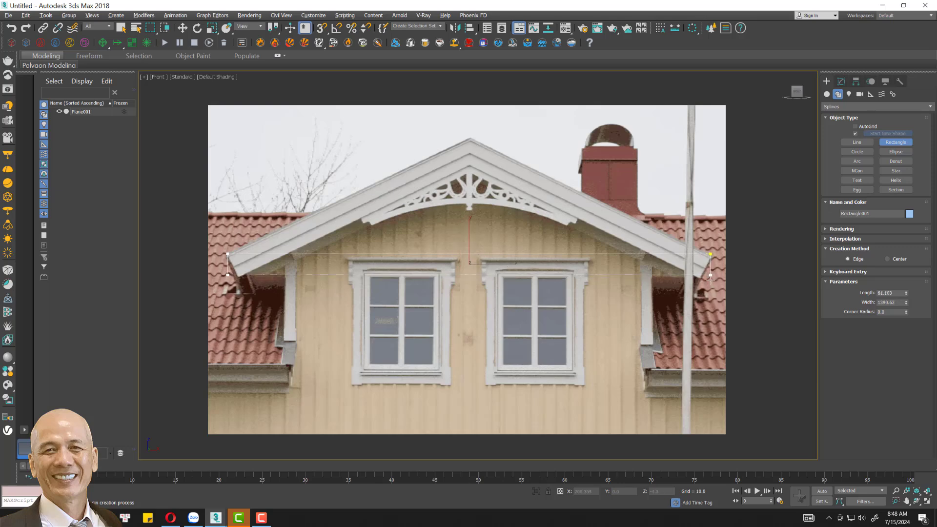
drag(710, 275, 712, 302)
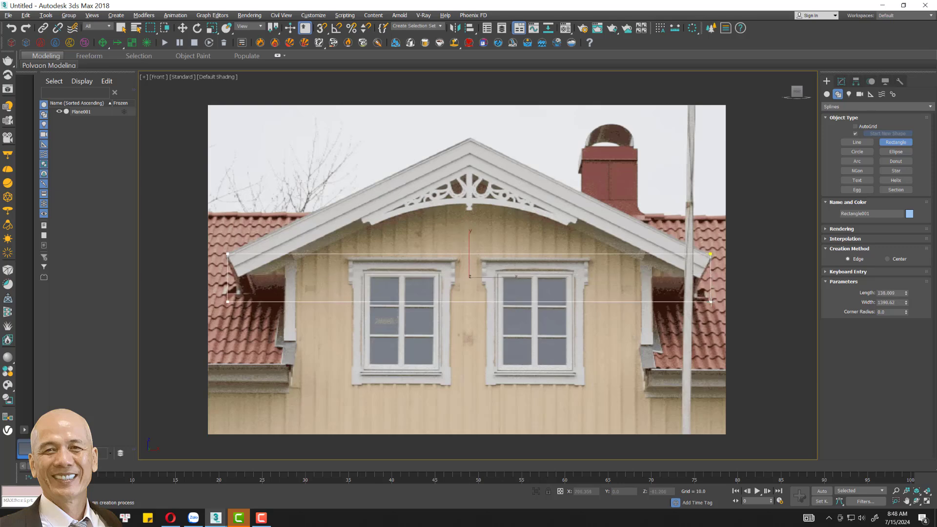
click(841, 81)
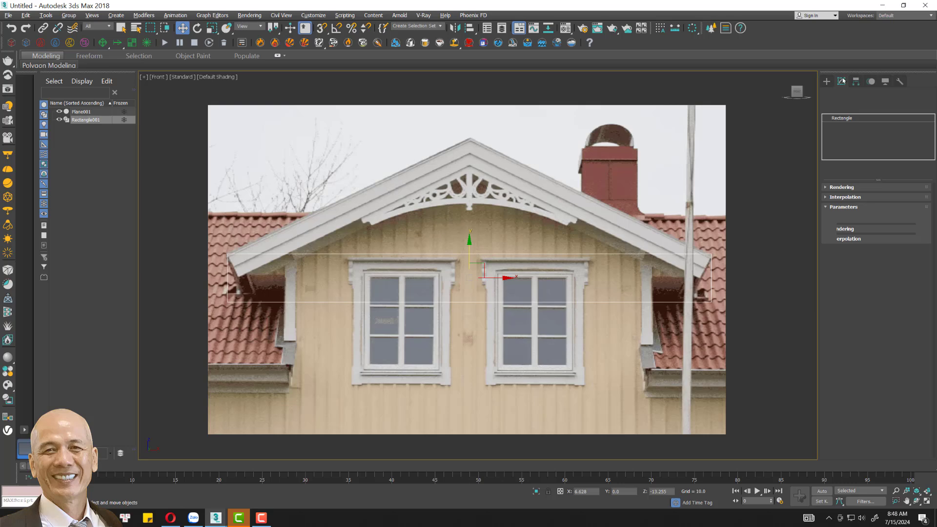
click(927, 502)
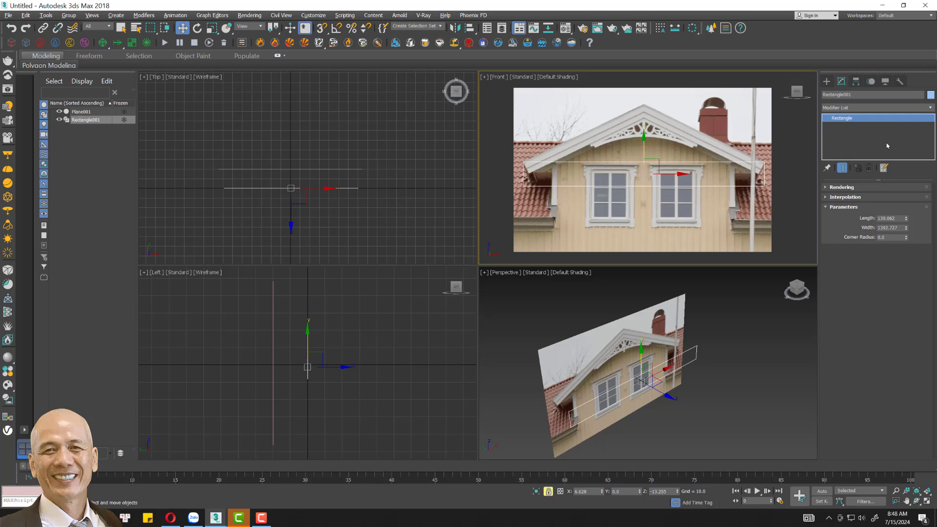
- Convert the rectangle to Editable Poly and Shift-drag its top edge into a new face
right_click(848, 118)
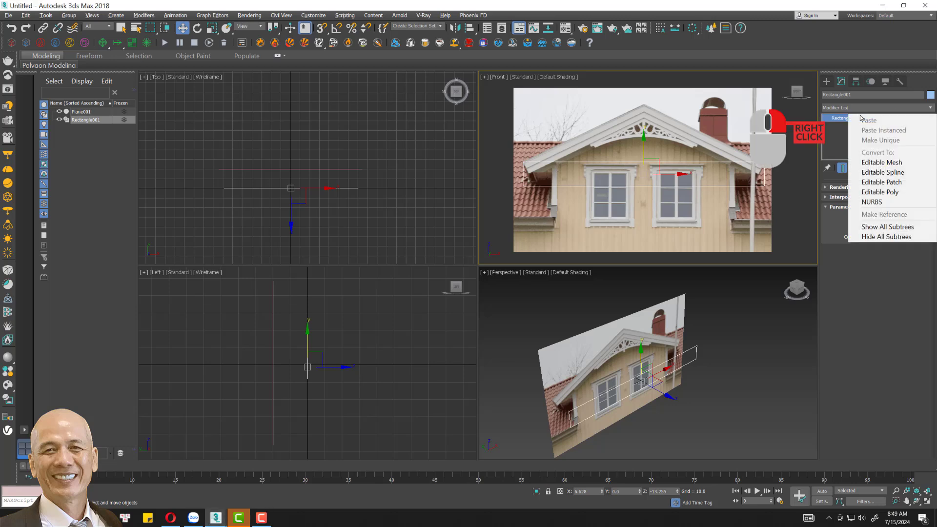
click(894, 192)
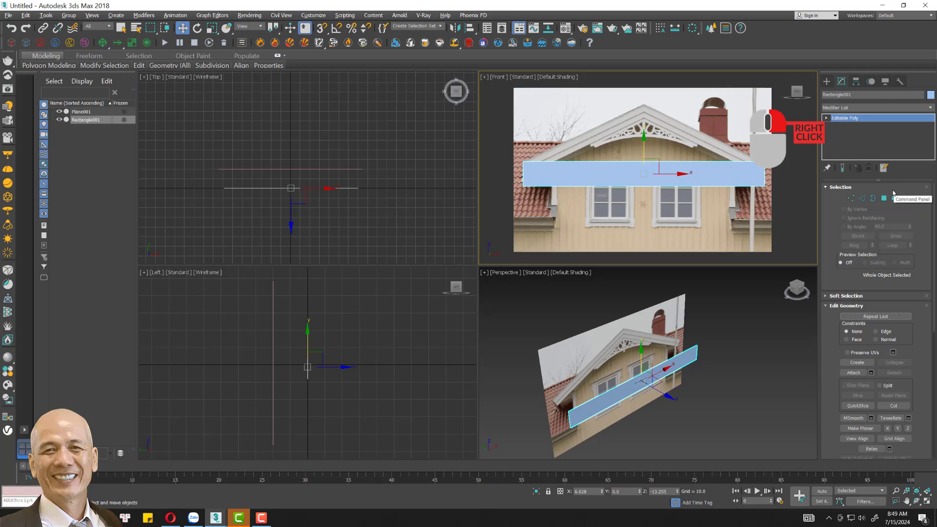
click(862, 199)
click(659, 162)
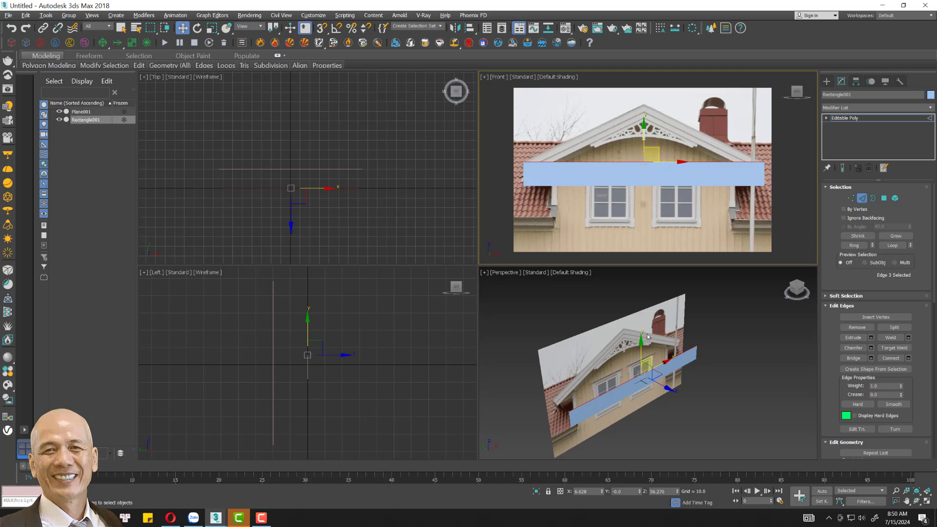
shift+drag(648, 337, 524, 337)
click(759, 380)
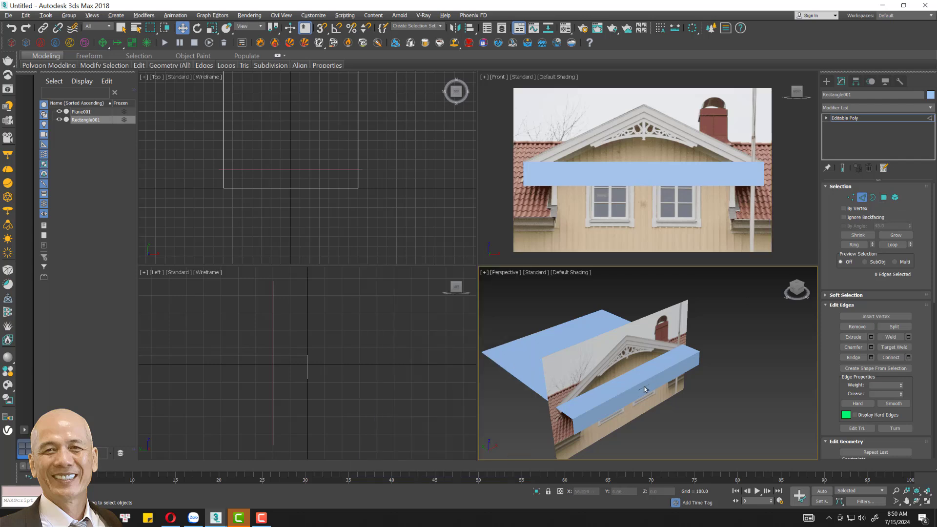
- Delete the unwanted box faces and select the strip's two opposite end edges
key(4)
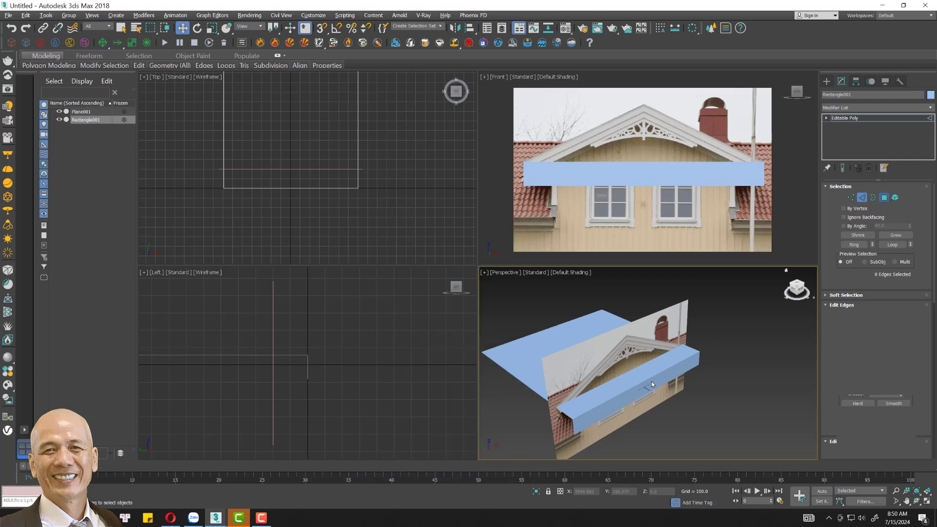
click(651, 382)
key(Delete)
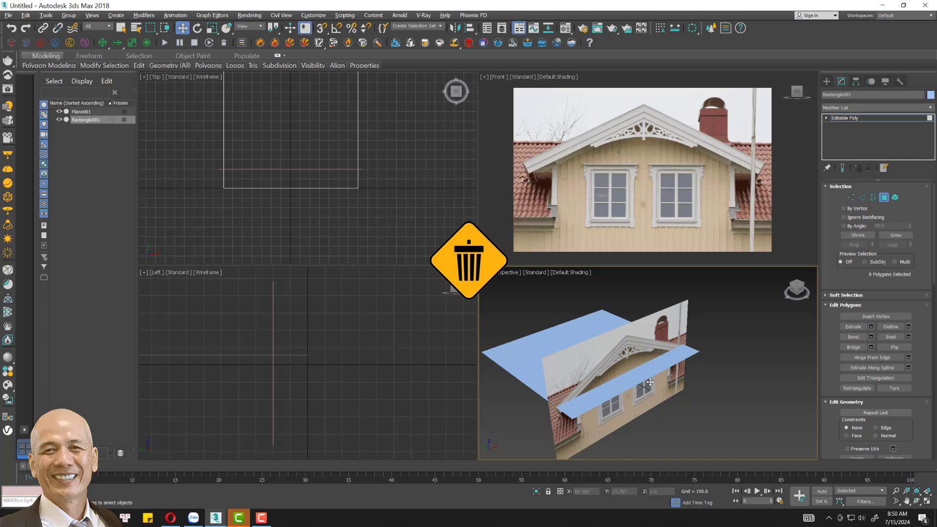
key(2)
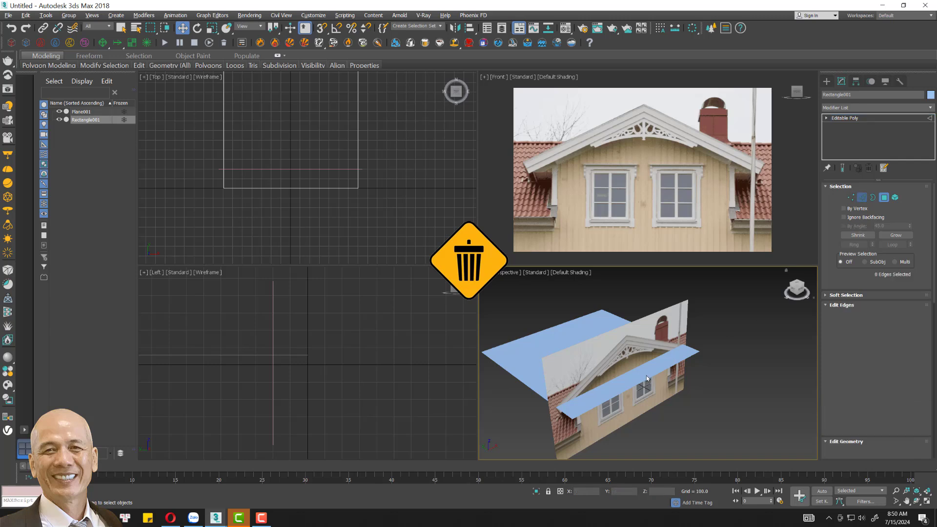
click(644, 383)
click(855, 244)
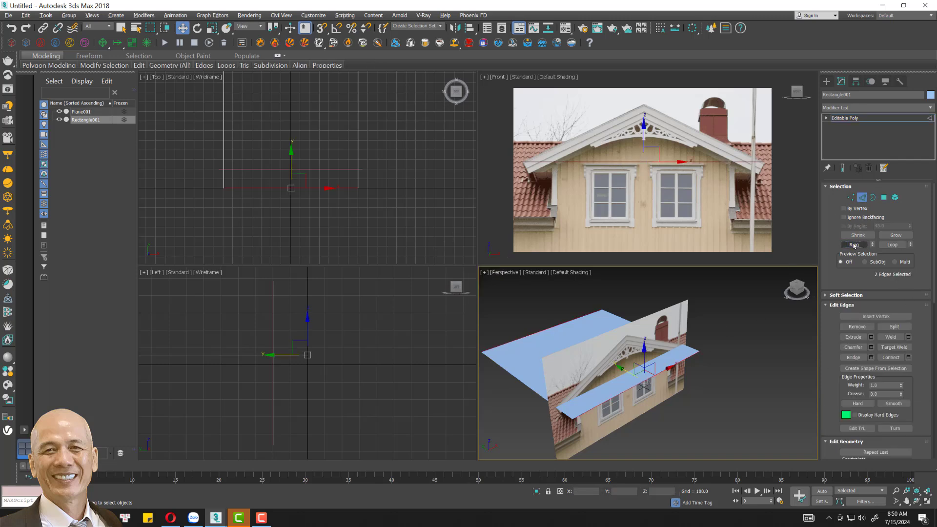
- Connect a centre edge across the strip and raise it to the photo's ridge peak
click(909, 357)
click(653, 406)
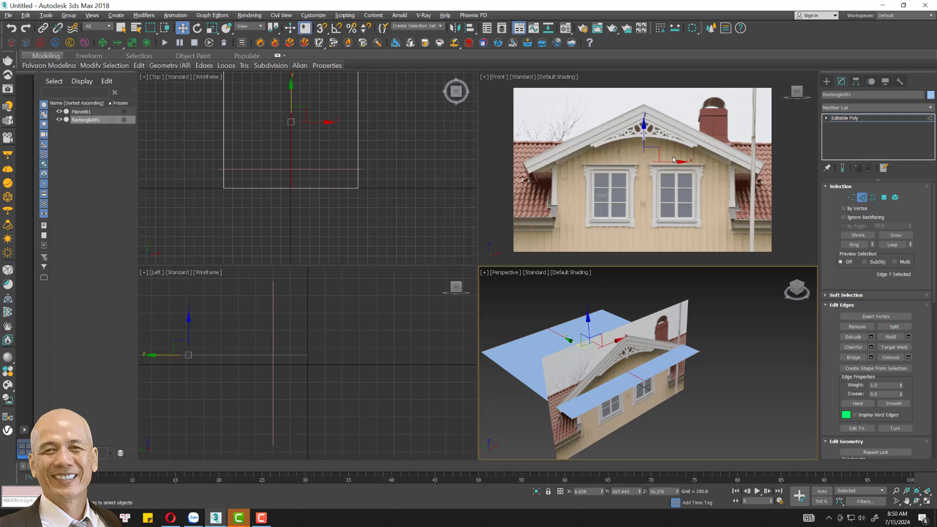
drag(673, 160, 644, 50)
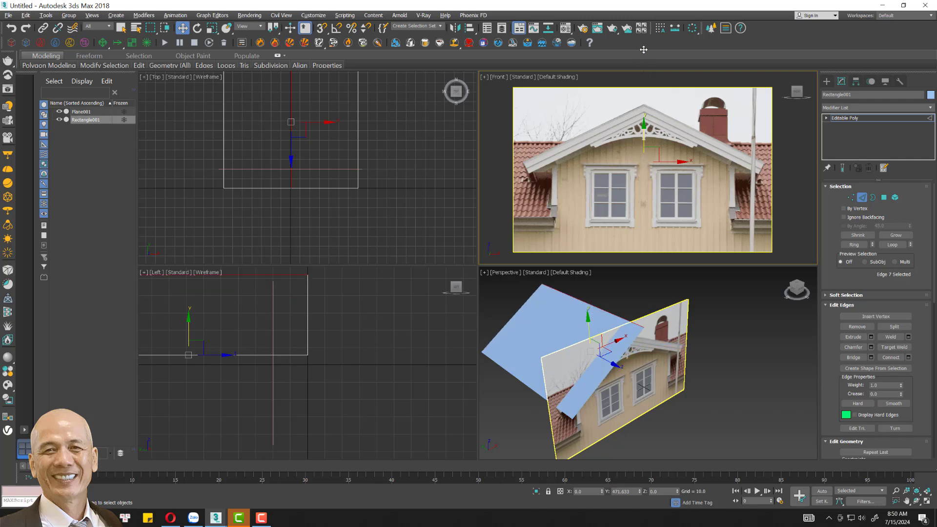
drag(644, 49, 671, 105)
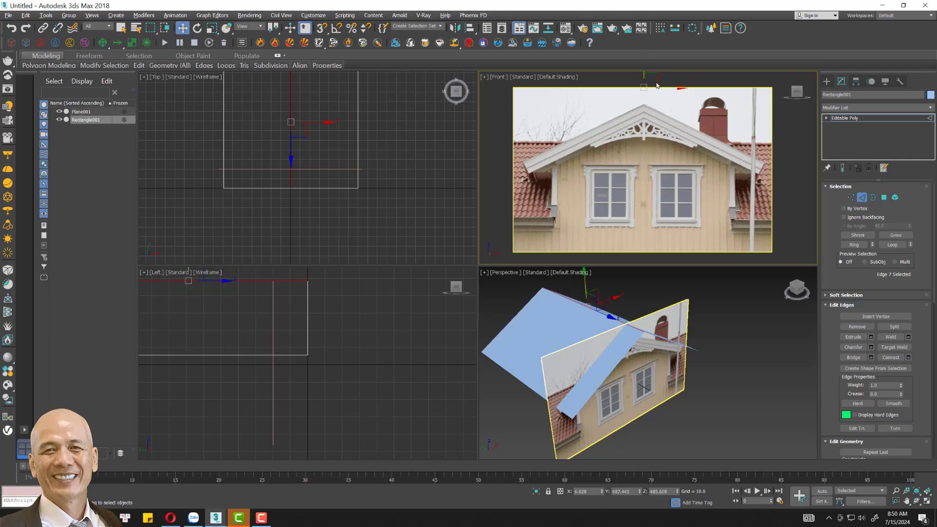
drag(642, 74, 645, 90)
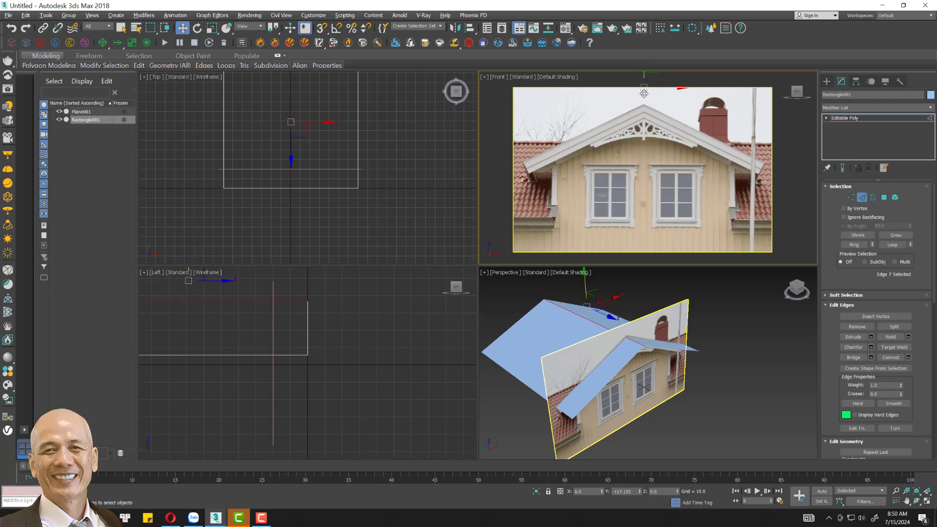
key(F3)
key(F3)
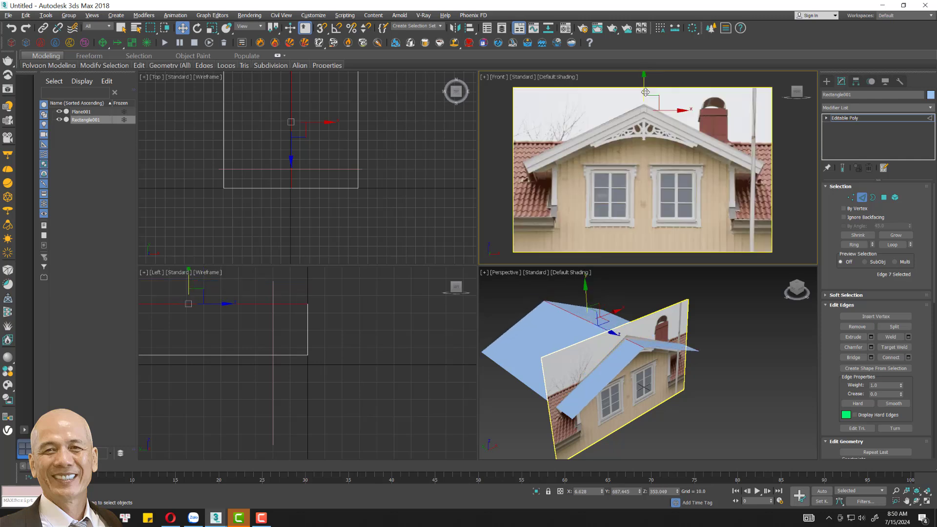
drag(645, 91, 645, 84)
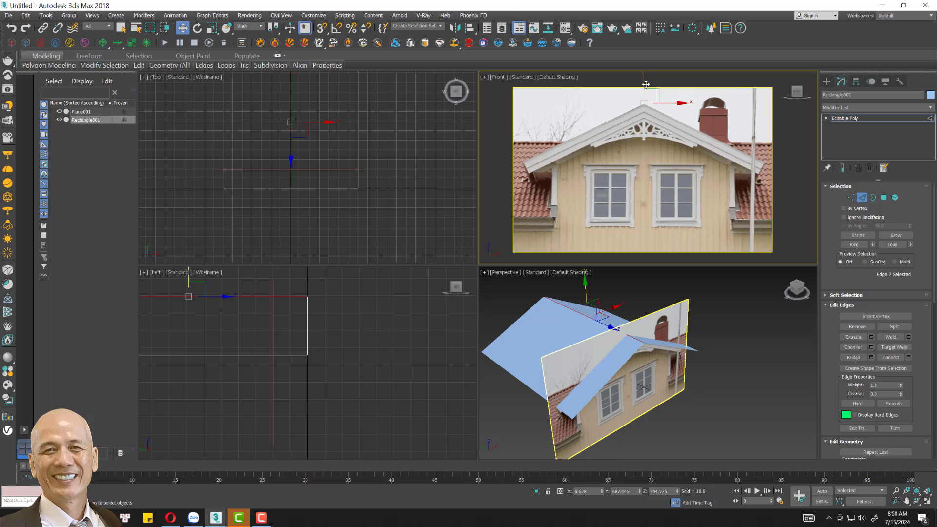
drag(646, 84, 645, 86)
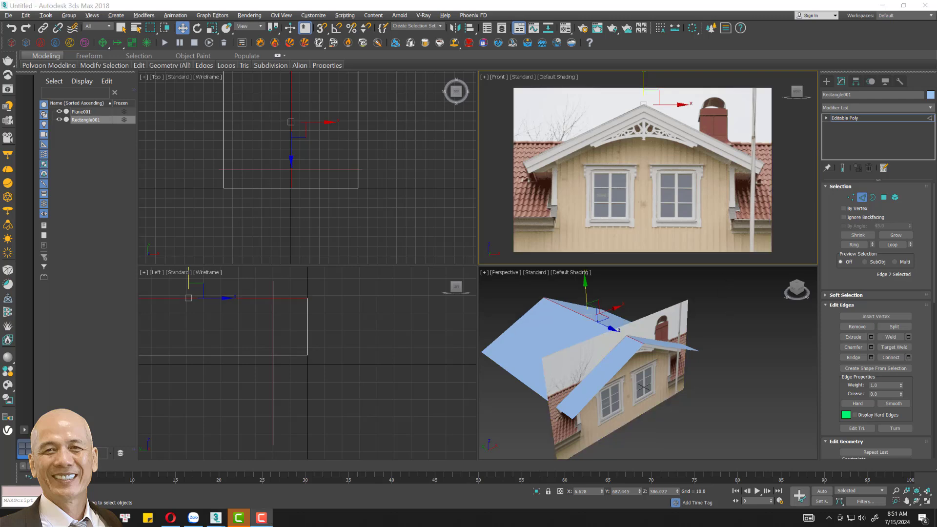
click(861, 197)
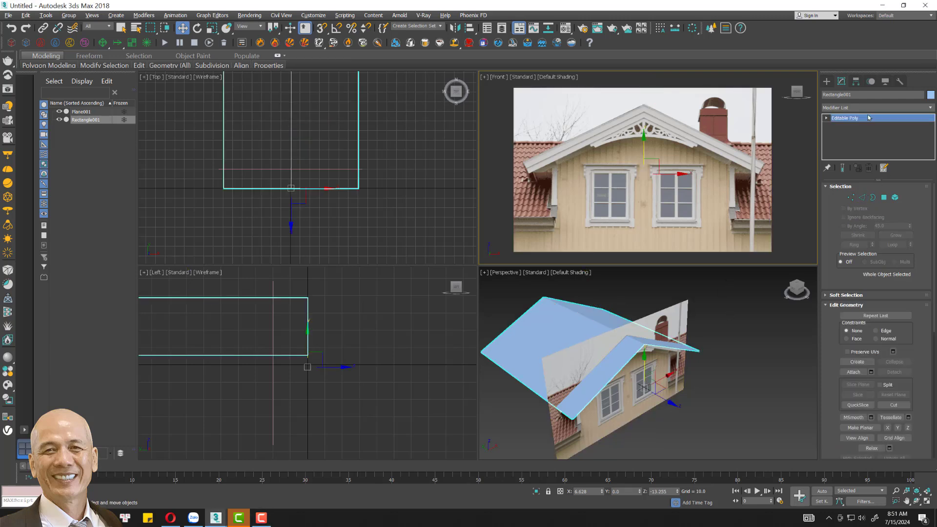
- Add a Shell modifier to the peaked strip and maximize the Front view
key(s)
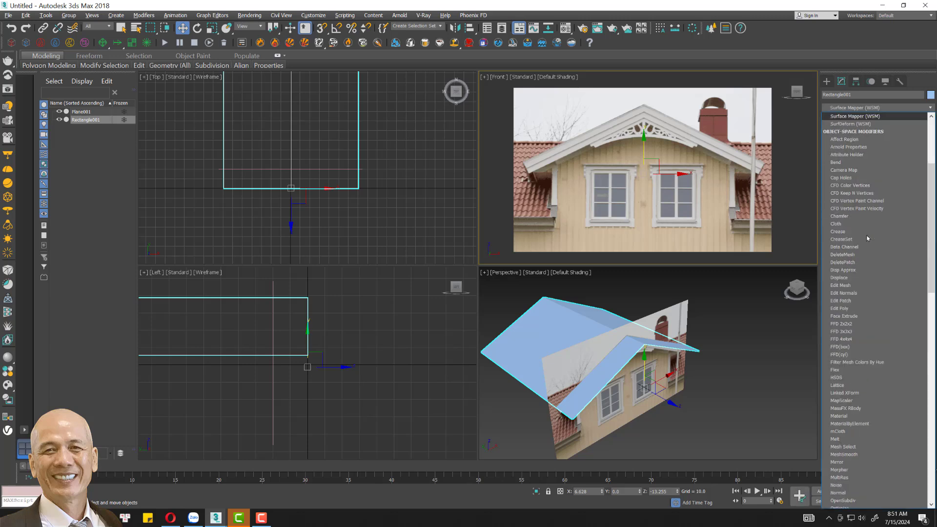
key(s)
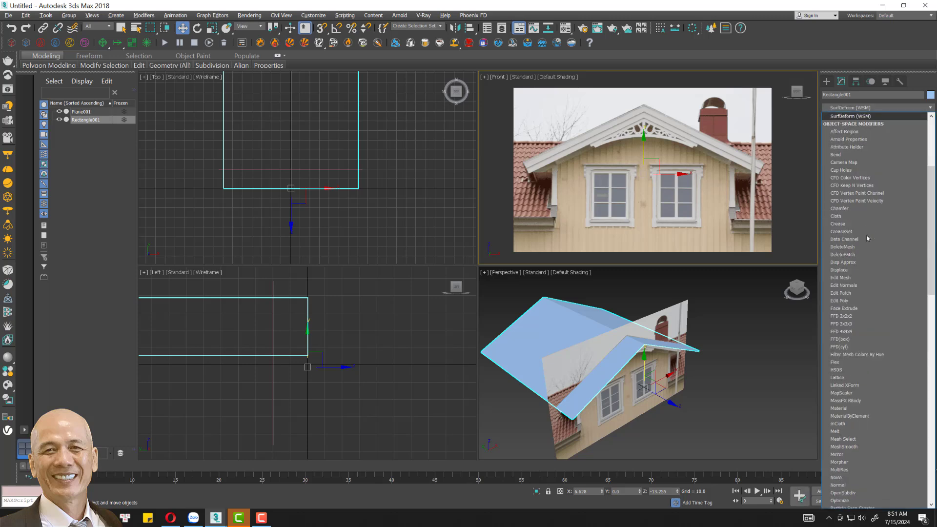
scroll(868, 238, down, 10)
click(845, 124)
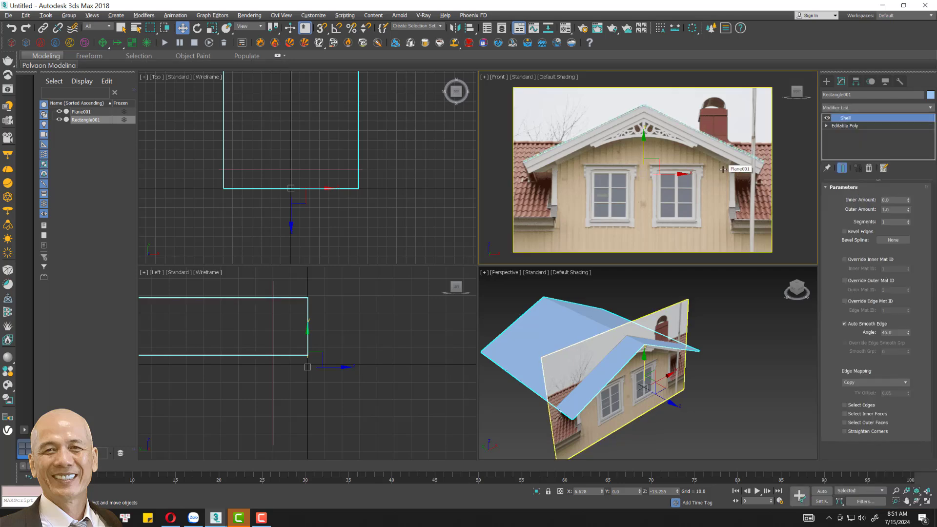
key(alt+w)
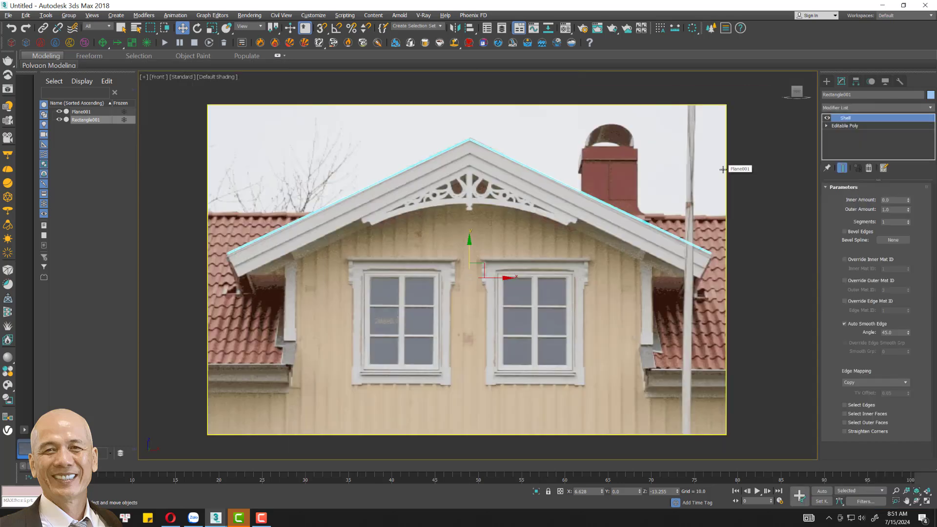
scroll(635, 178, up, 5)
scroll(609, 176, up, 2)
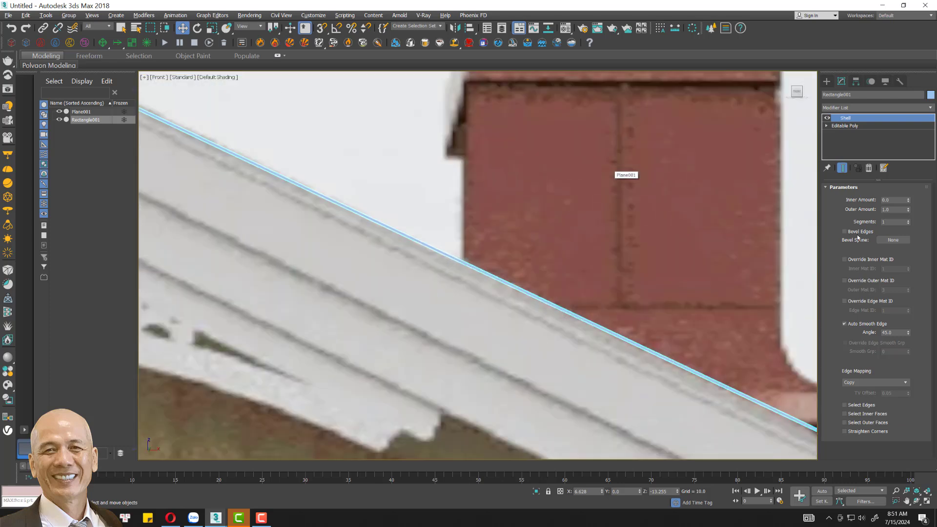
- Set the Shell's Outer Amount to 0 and Inner Amount to 6.74
right_click(908, 212)
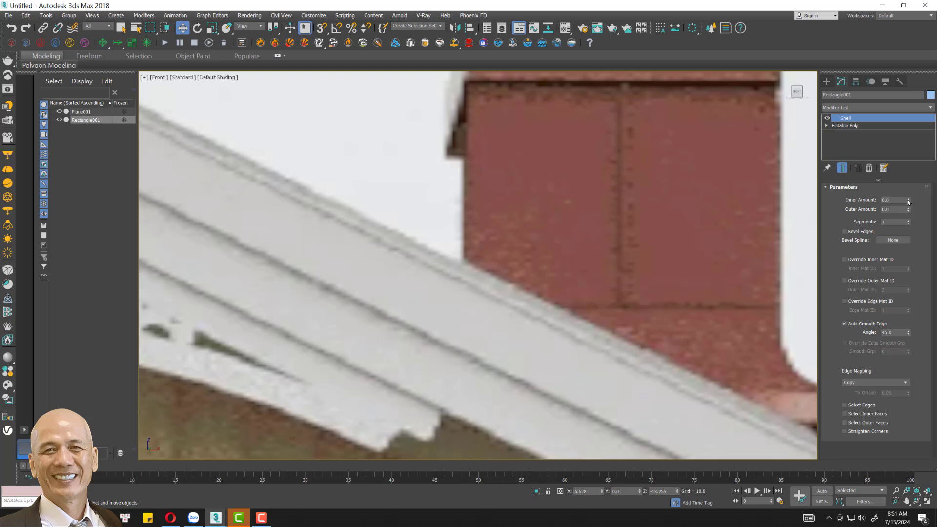
drag(908, 201, 915, 142)
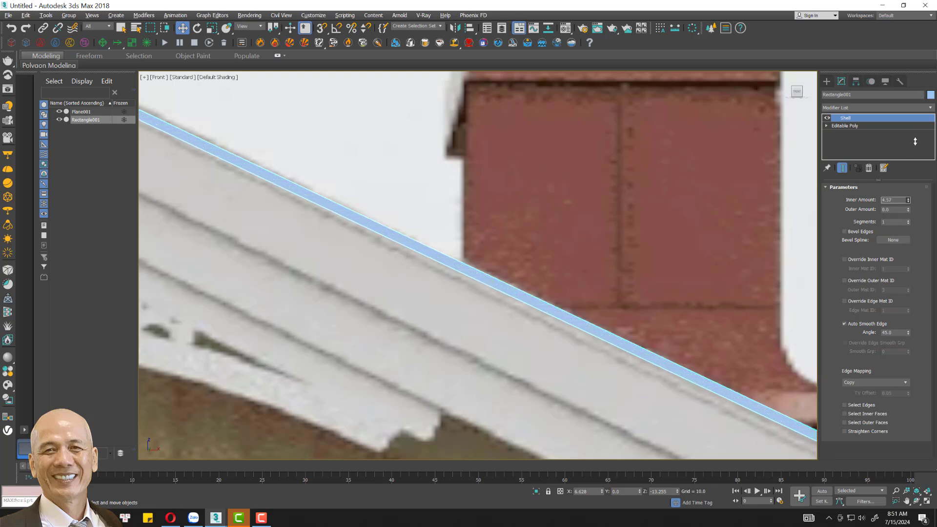
scroll(645, 229, down, 5)
scroll(645, 230, down, 3)
scroll(538, 201, up, 3)
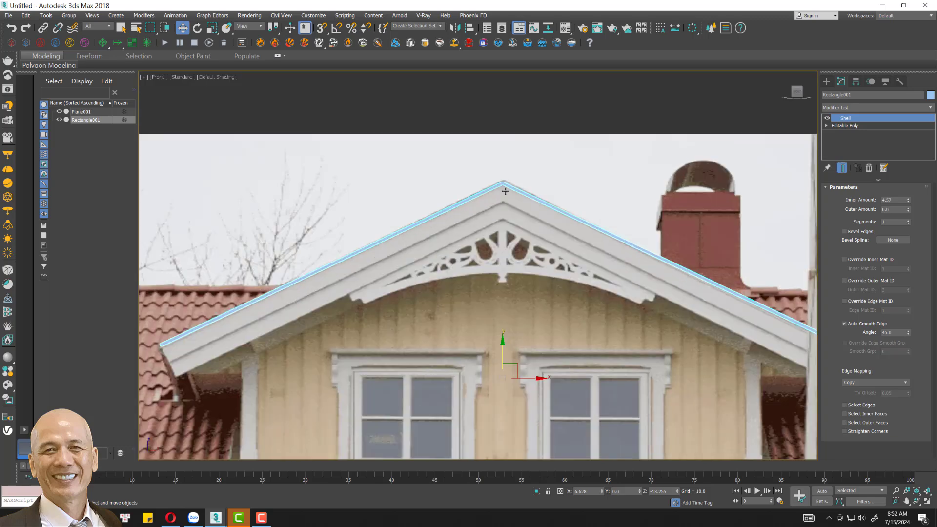
scroll(532, 202, up, 4)
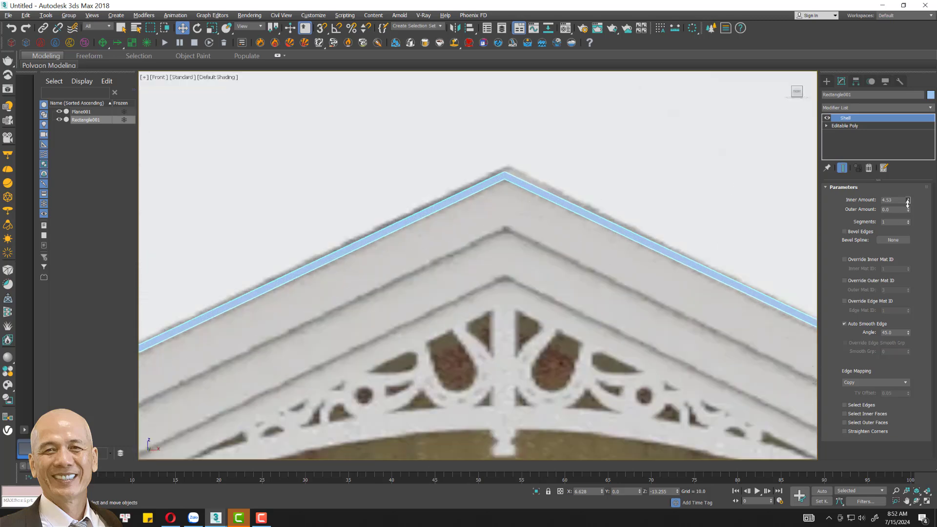
drag(907, 200, 907, 175)
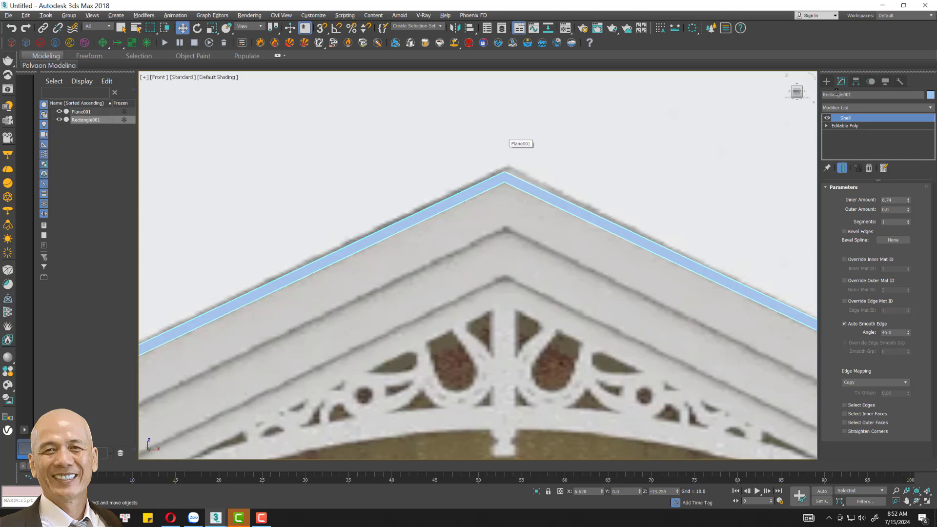
click(856, 81)
scroll(619, 206, down, 3)
- Enable Affect Pivot Only and vertex-snap the band's pivot up to the roof apex
scroll(619, 205, up, 2)
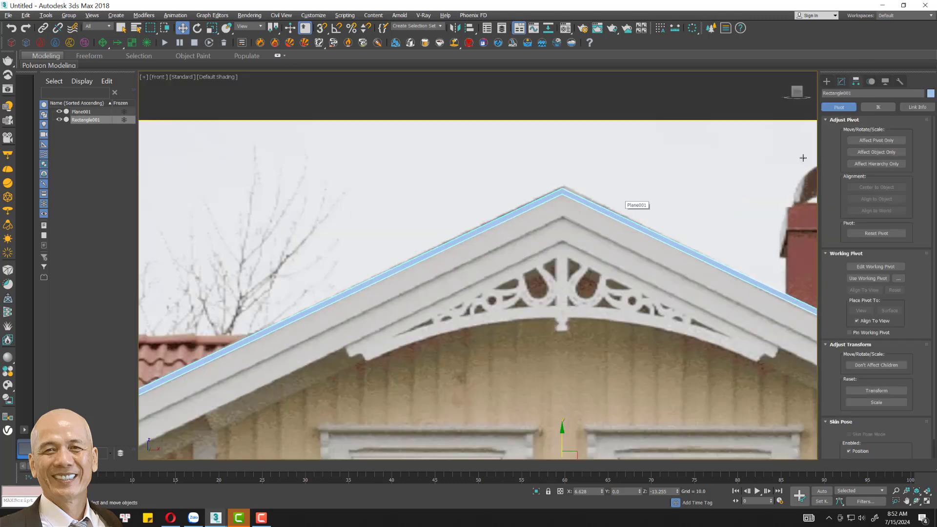
click(877, 140)
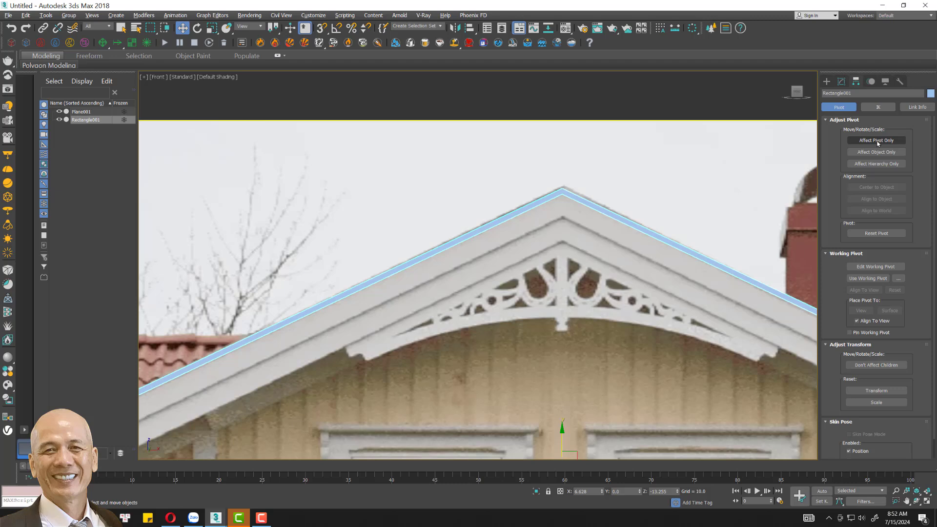
right_click(322, 28)
drag(440, 197, 336, 189)
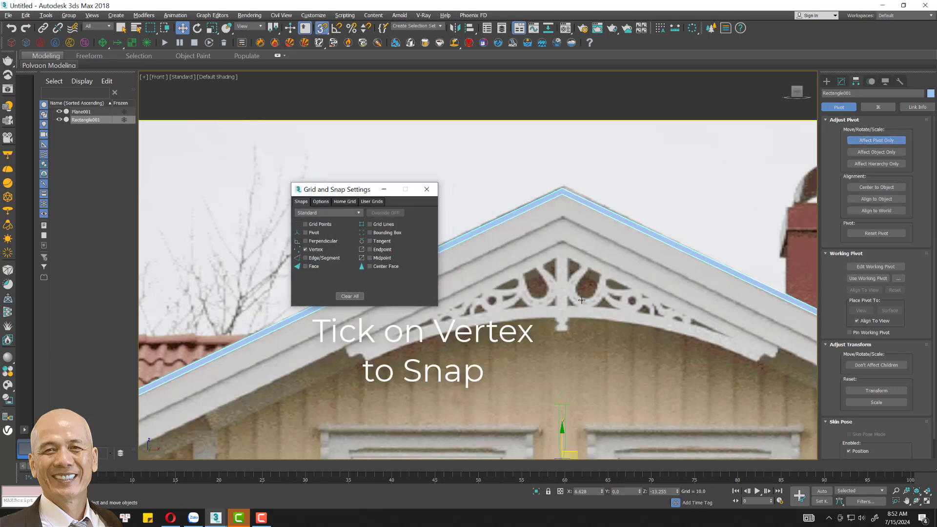
scroll(568, 312, down, 3)
drag(570, 383, 573, 254)
scroll(573, 258, up, 5)
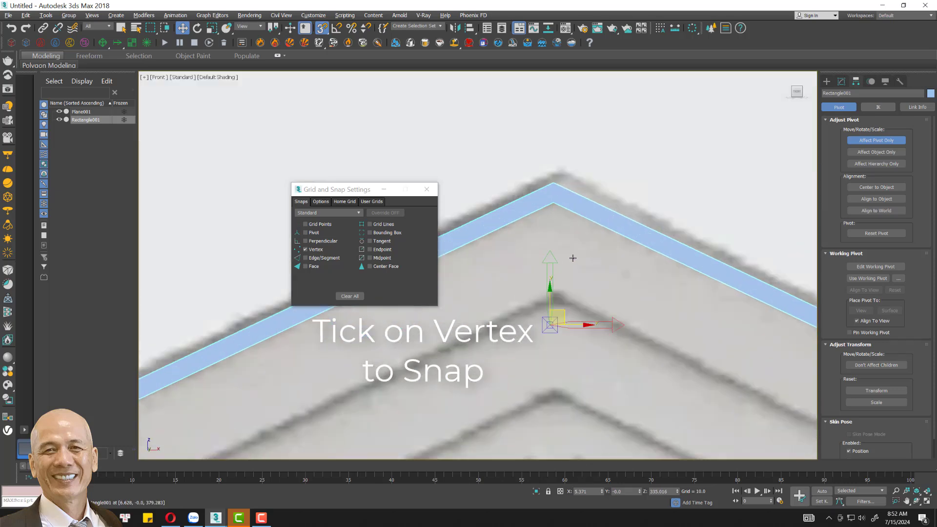
drag(551, 323, 554, 185)
click(876, 140)
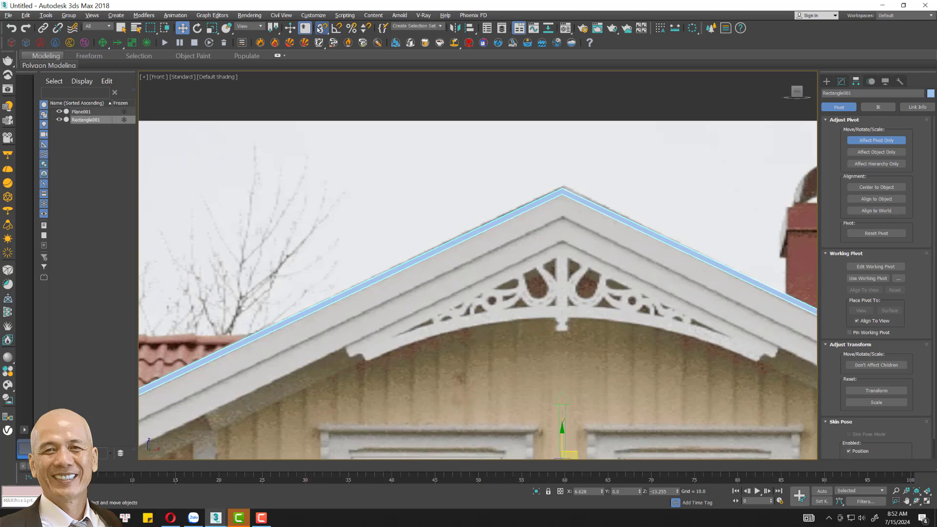
- Repeat the pivot snap onto the apex vertex, nudge the band, and close snap settings
right_click(320, 28)
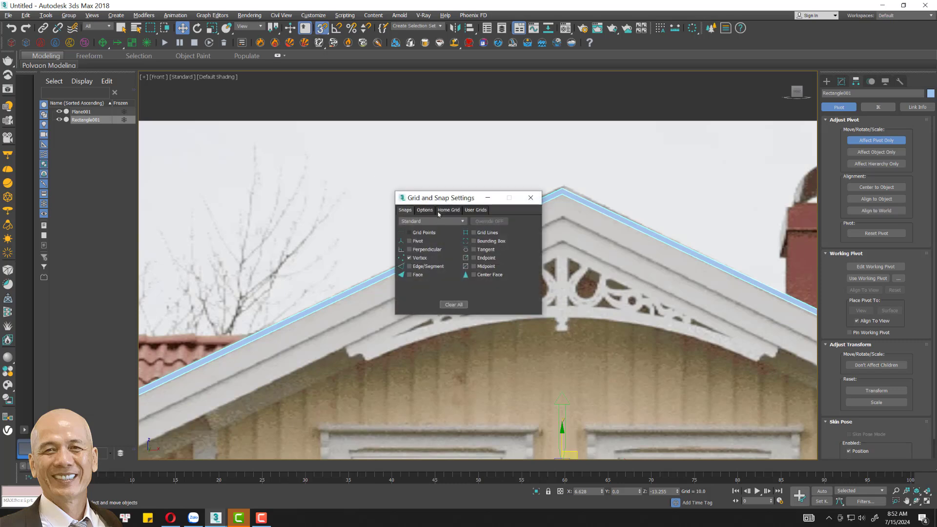
drag(439, 197, 335, 189)
scroll(577, 315, down, 3)
drag(569, 377, 566, 259)
scroll(565, 269, up, 5)
drag(552, 320, 555, 180)
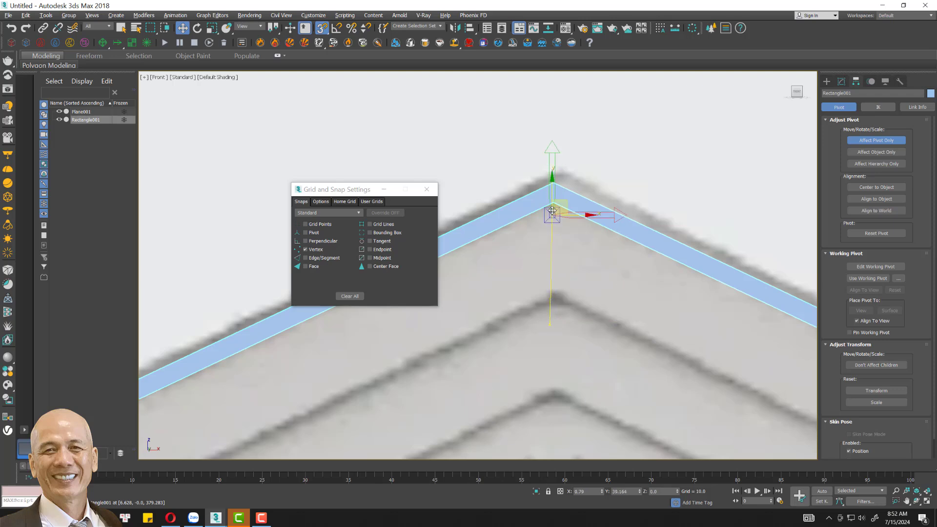
click(876, 140)
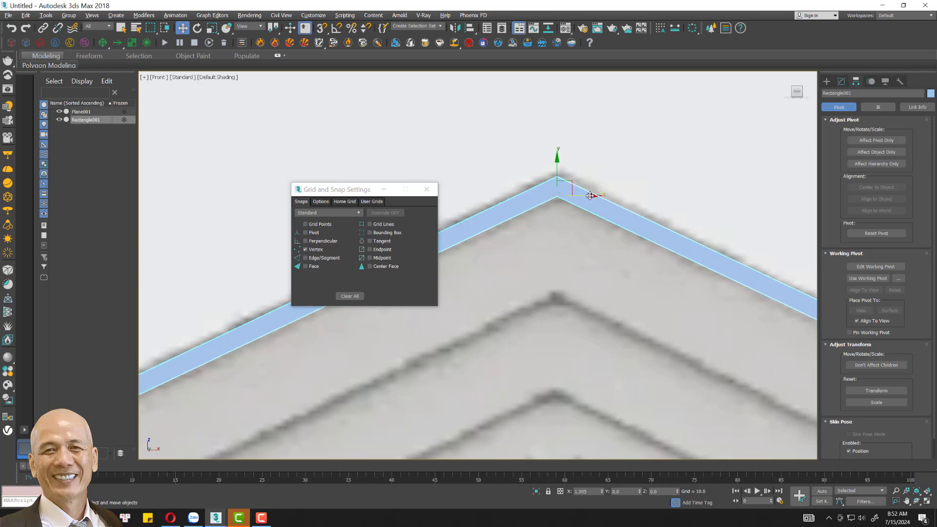
drag(587, 201, 590, 194)
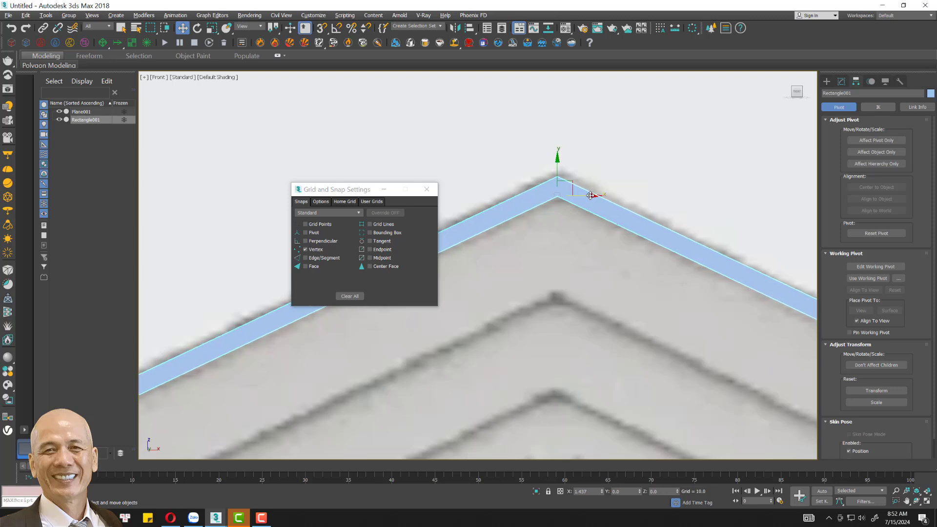
click(427, 190)
- Fine-tune the pivot onto the apex vertex with snapping on, then exit pivot-only mode
scroll(555, 230, down, 3)
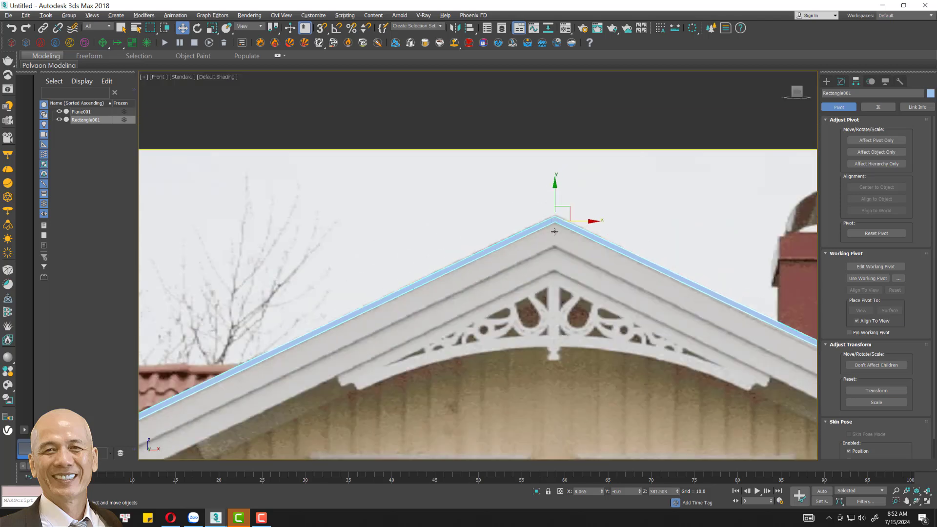
scroll(554, 229, down, 3)
scroll(555, 232, up, 3)
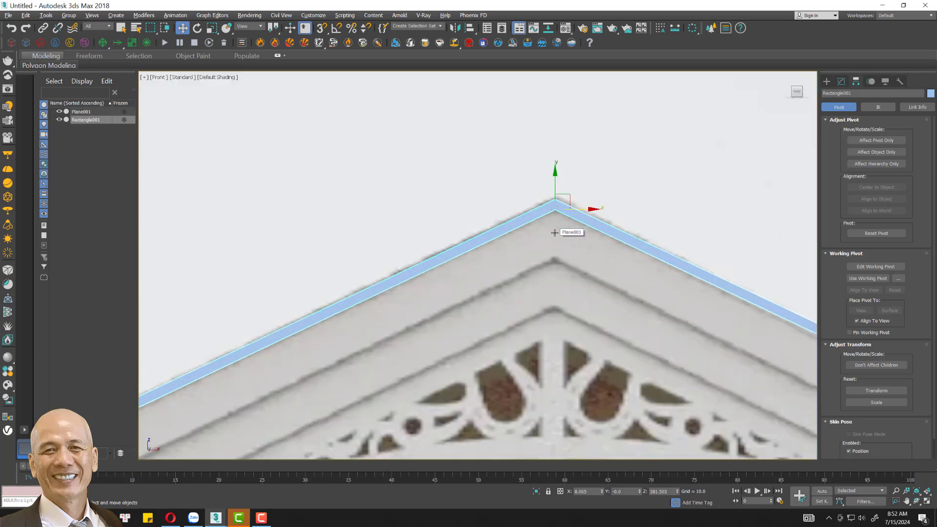
scroll(554, 232, up, 2)
scroll(545, 197, up, 2)
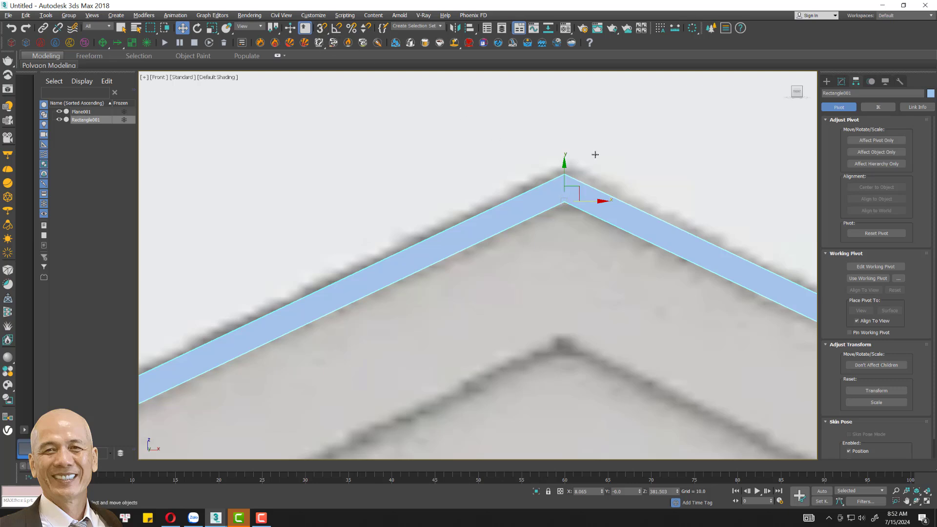
click(876, 140)
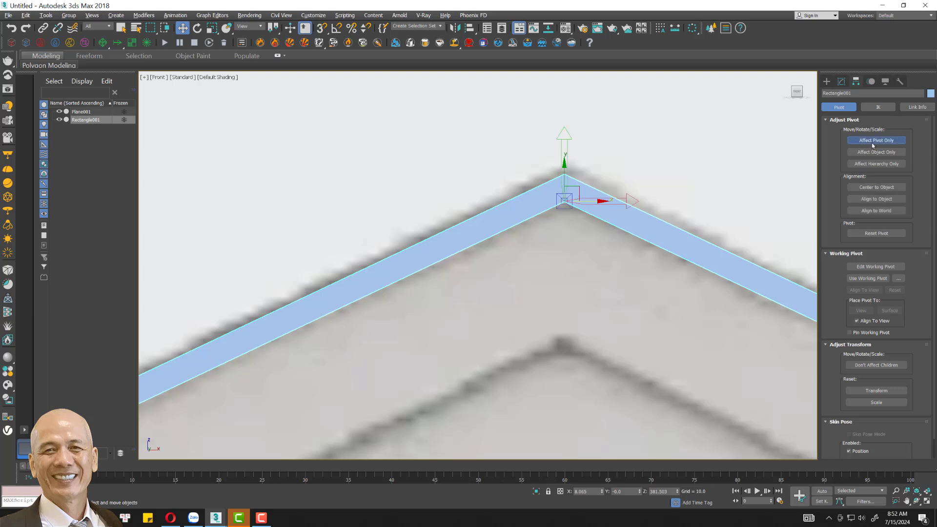
mouse_move(563, 203)
mouse_down()
mouse_move(563, 173)
mouse_move(565, 200)
mouse_up()
key(s)
click(877, 140)
- Accept Clone Options to create the Rectangle002 band copy and pan to see the gable
click(469, 298)
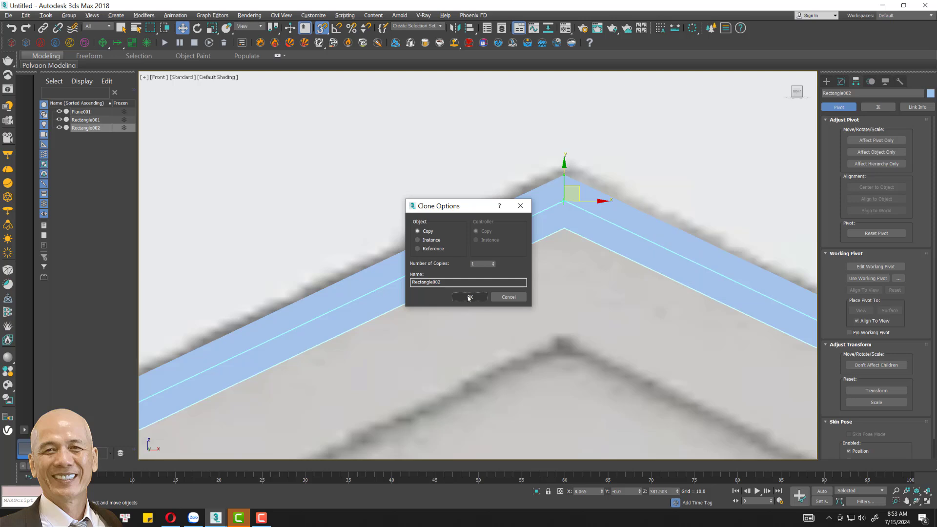
click(469, 298)
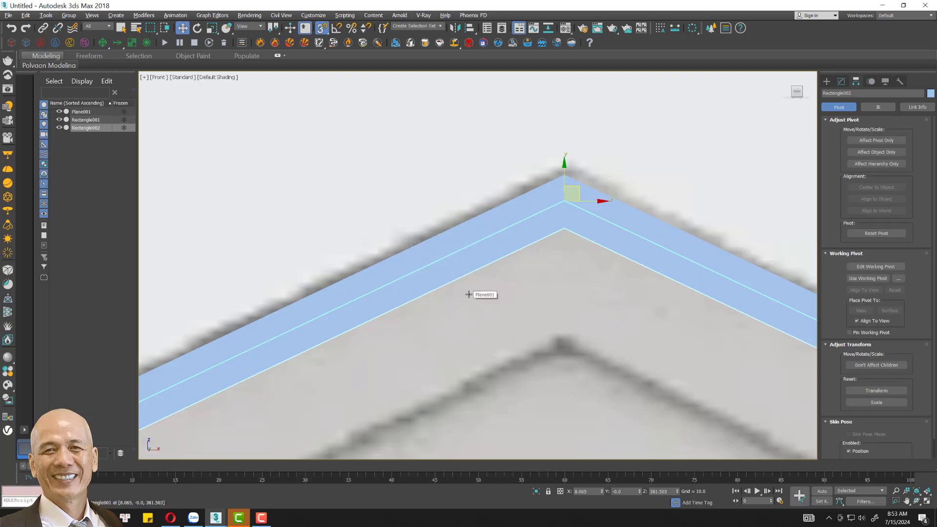
scroll(443, 305, down, 5)
mouse_move(442, 305)
middle_down()
mouse_move(574, 208)
mouse_move(522, 236)
mouse_move(508, 256)
middle_up()
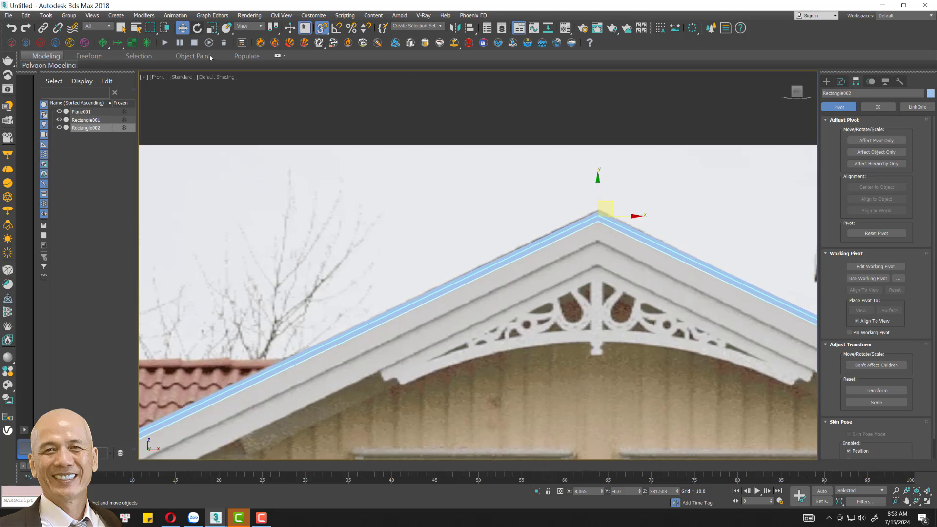
scroll(612, 220, up, 3)
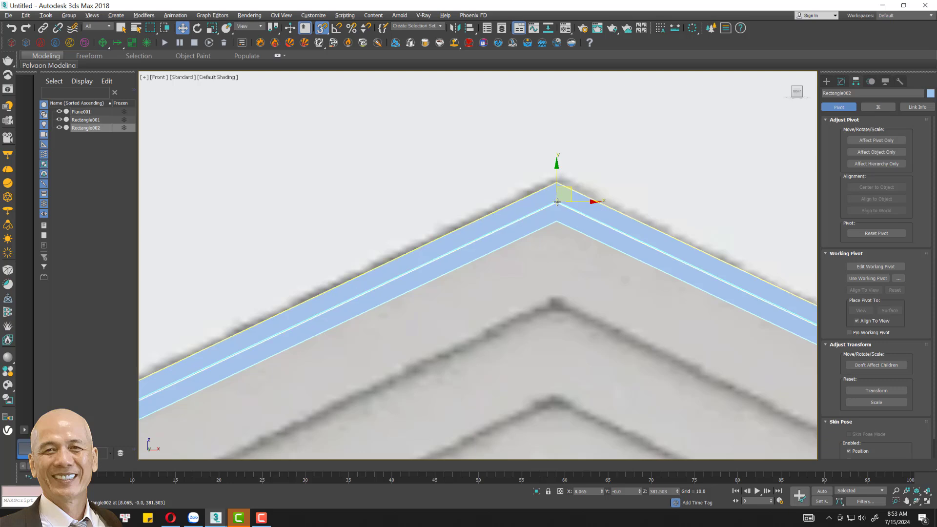
- Copy Rectangle002 down as Rectangle003, move it up onto the band, and show Edged Faces
shift+drag(557, 202, 557, 237)
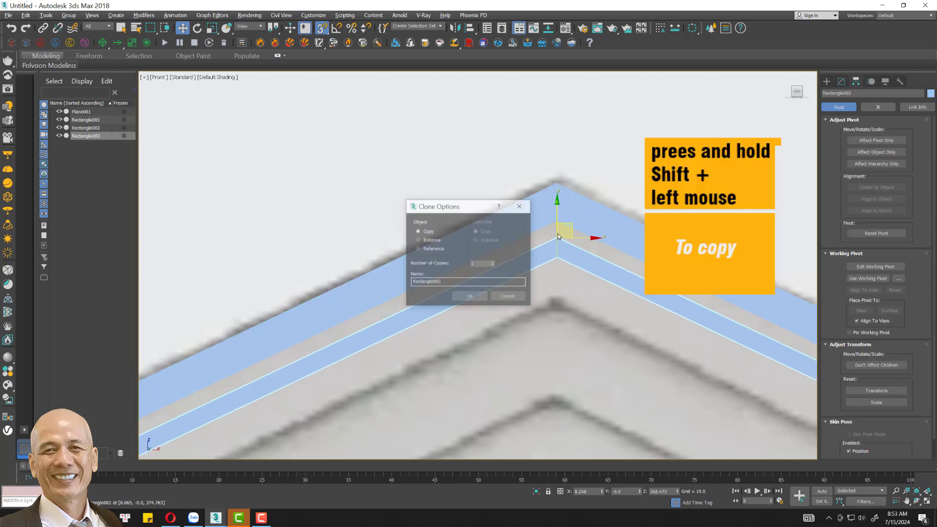
click(469, 297)
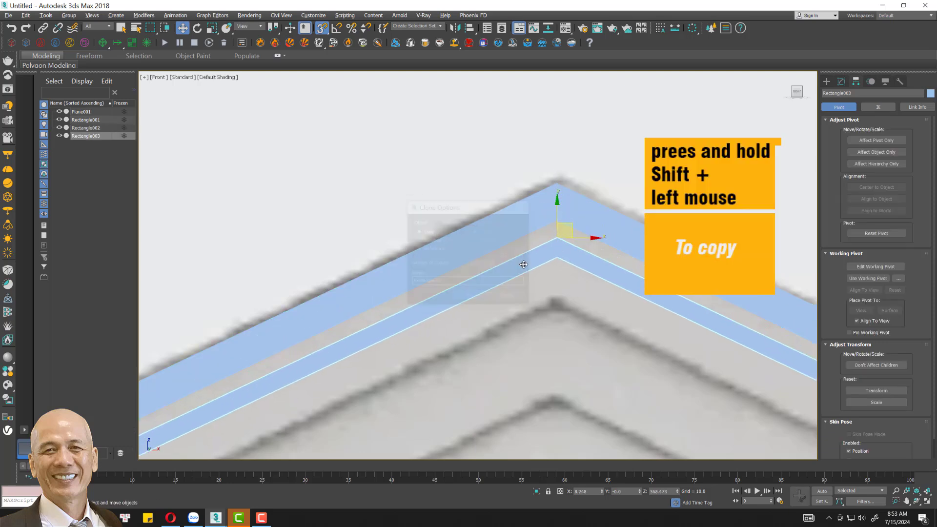
drag(558, 239, 558, 224)
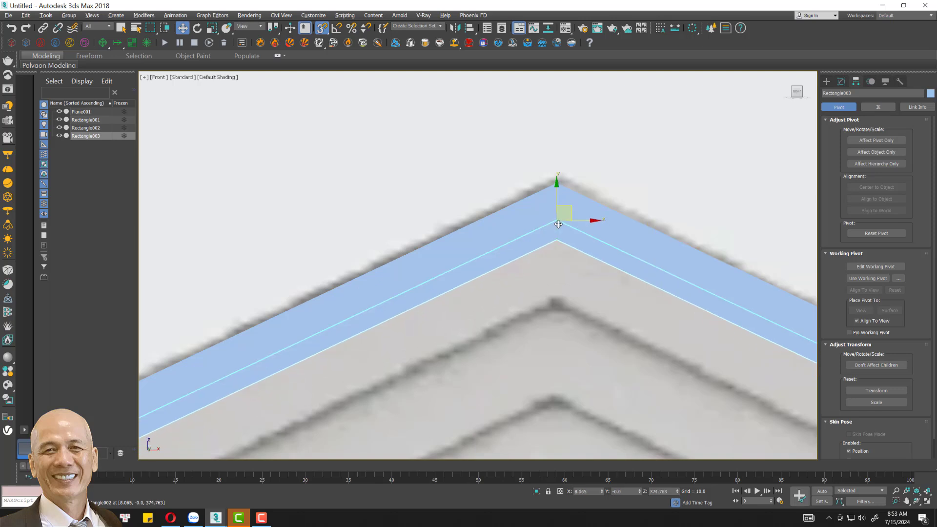
key(F4)
scroll(571, 127, down, 2)
scroll(571, 127, down, 2)
- Thicken Rectangle003's Shell, setting Inner Amount to 10 and then 20
scroll(571, 127, down, 2)
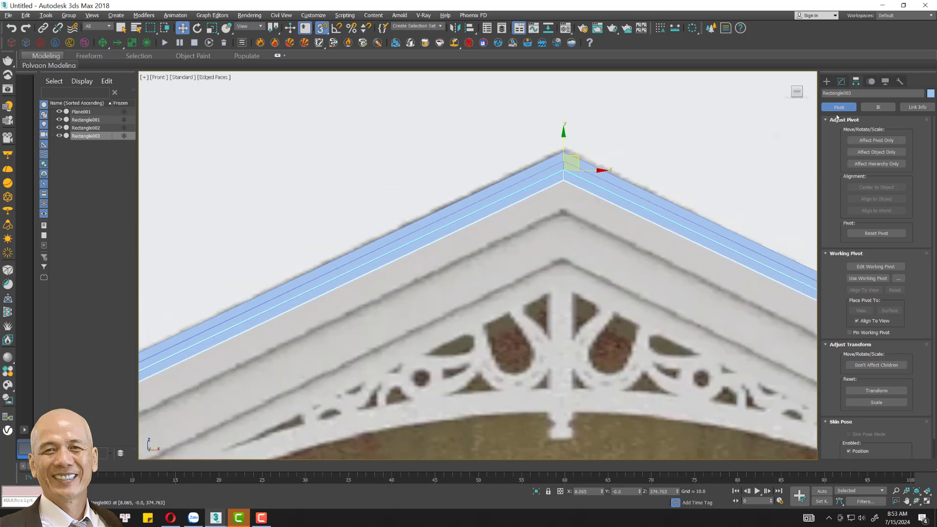
click(841, 81)
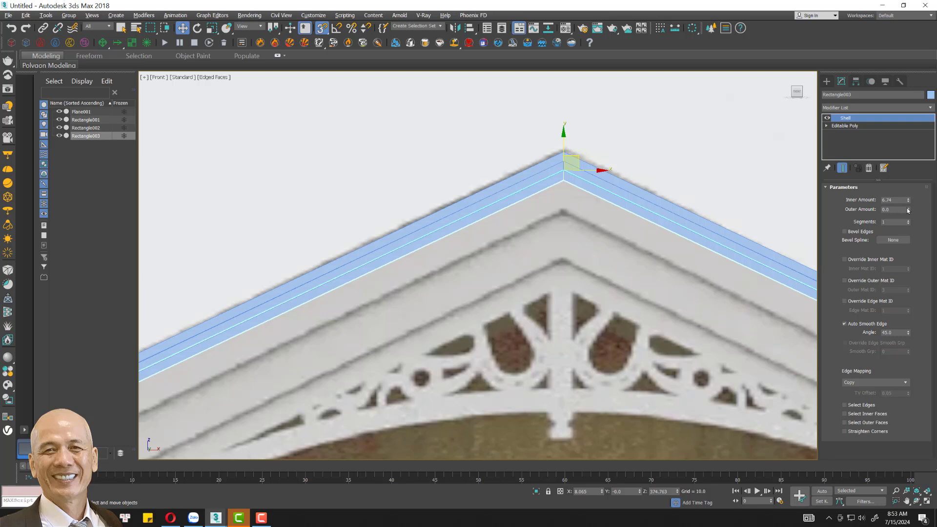
drag(908, 200, 908, 172)
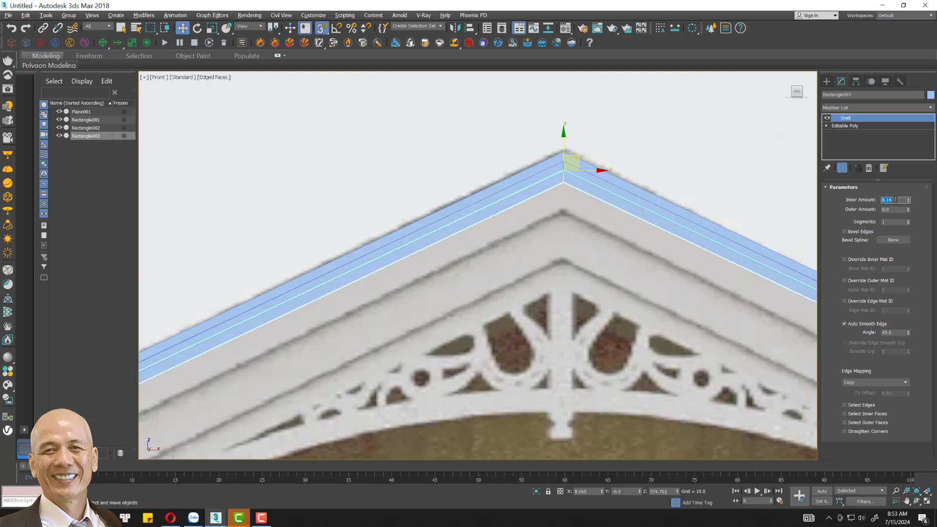
text(0)
key(Return)
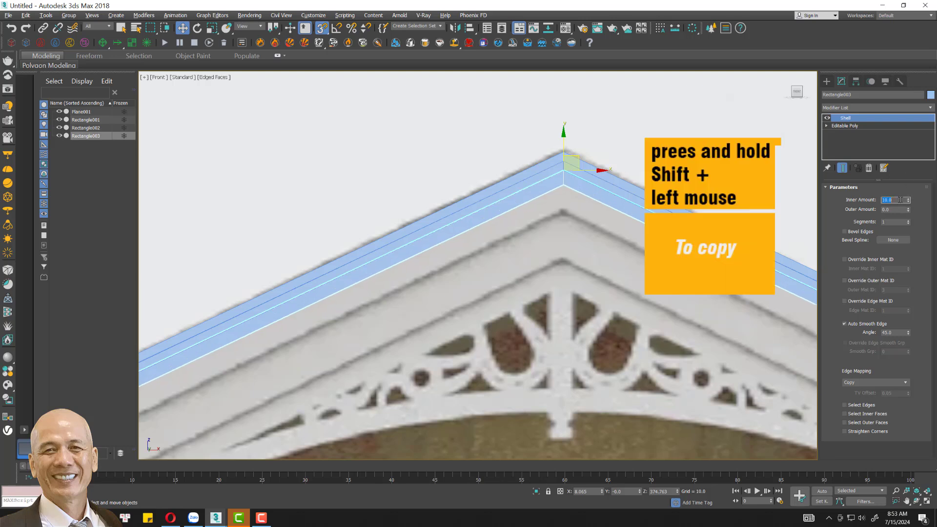
text(0)
key(Return)
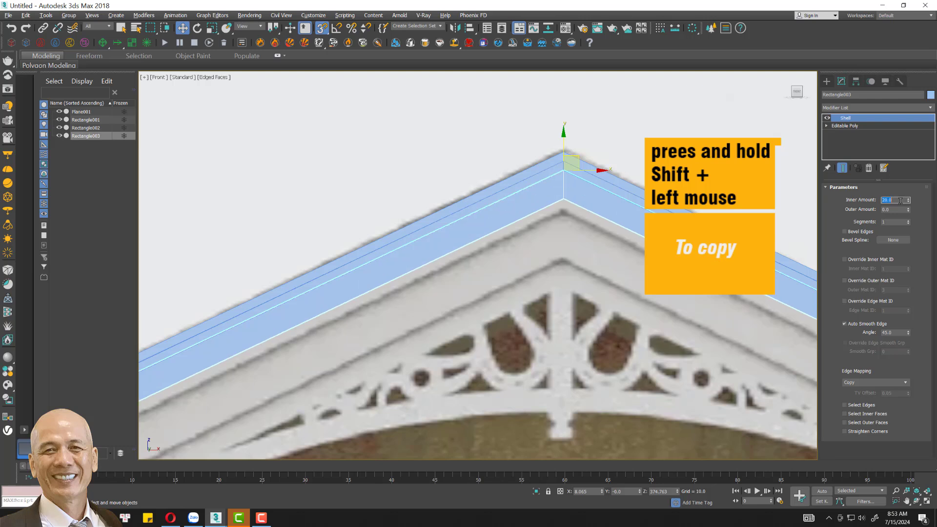
- Set the Shell Inner Amount to 30.0, then Shift-drag the band down the roof to copy it
drag(908, 200, 911, 482)
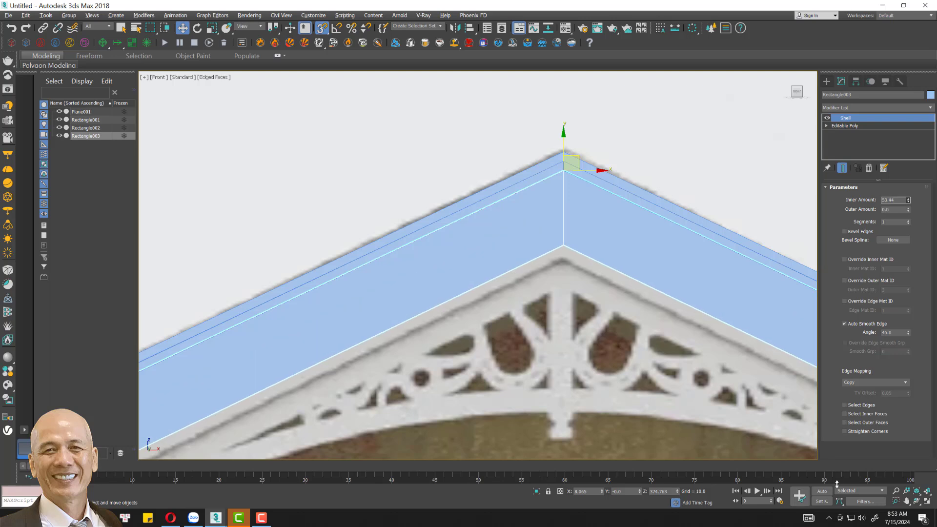
double_click(900, 200)
text(0)
key(Return)
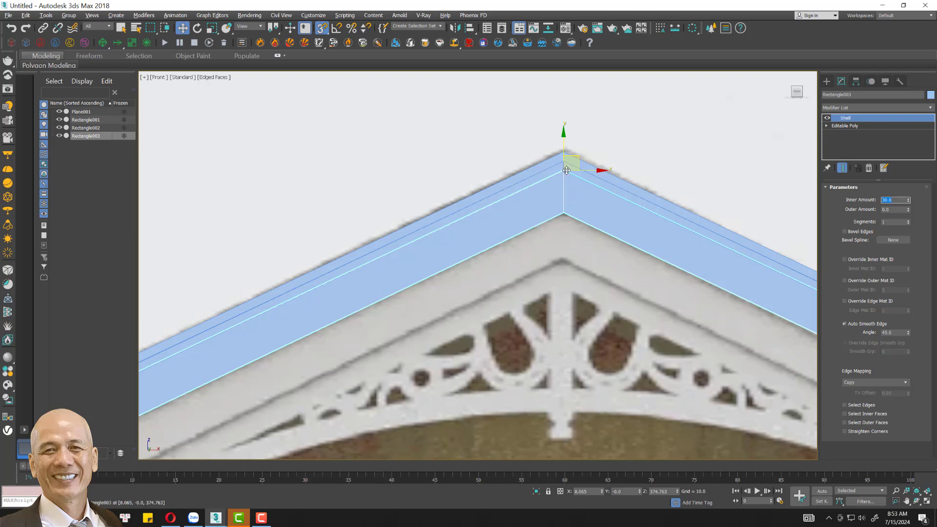
drag(565, 170, 564, 211)
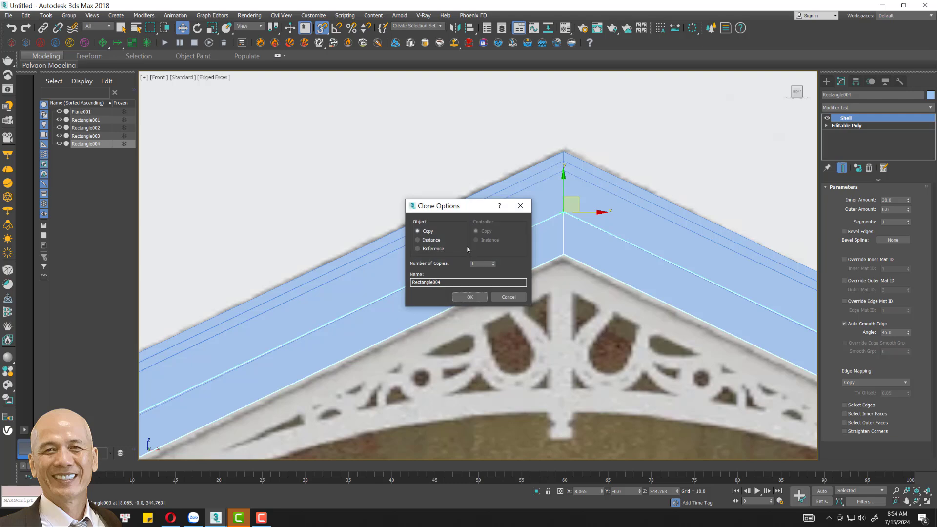
- Confirm the Rectangle004 copy, turn Snaps off, and zoom in on the left roof slope
click(469, 296)
scroll(591, 300, down, 5)
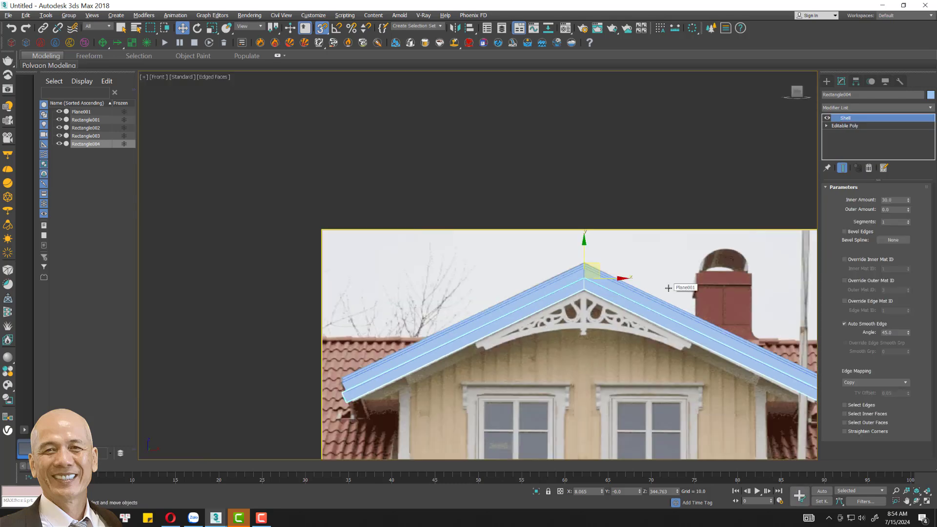
click(322, 27)
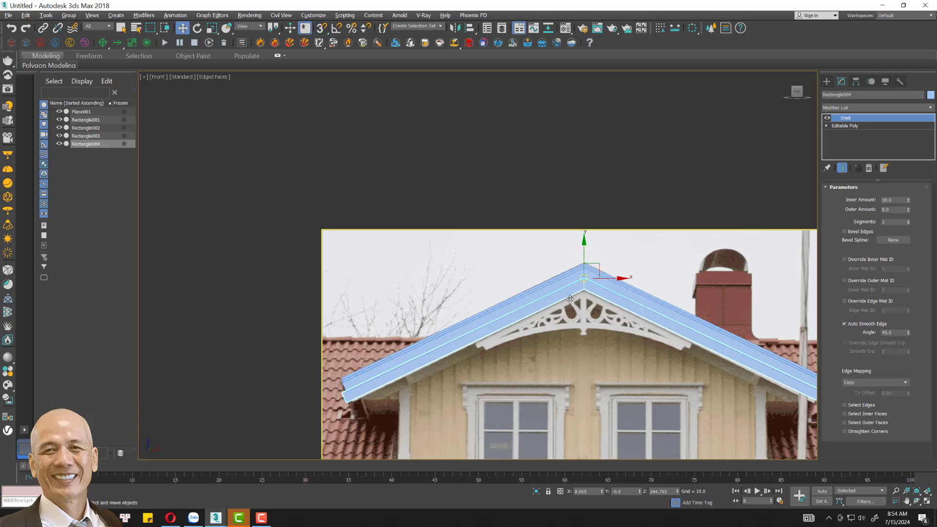
scroll(515, 274, up, 2)
scroll(602, 197, up, 2)
scroll(561, 191, up, 2)
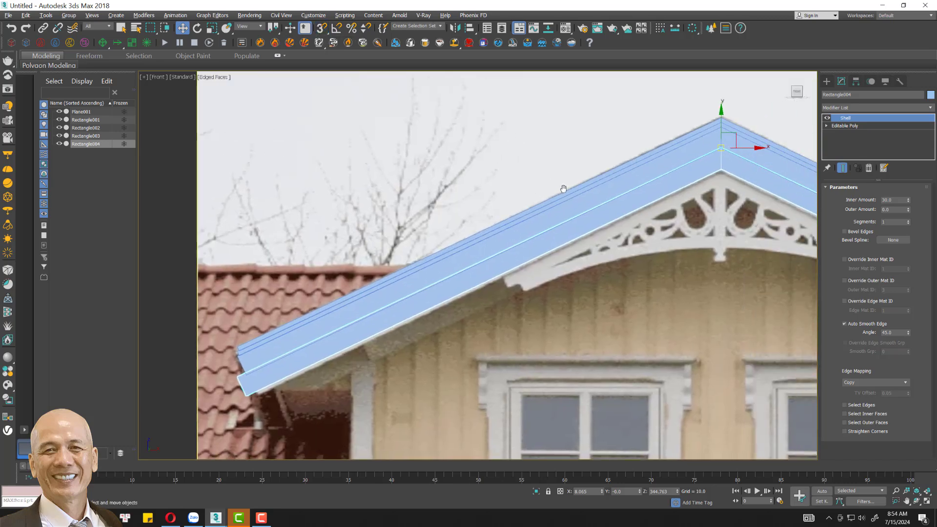
scroll(597, 183, up, 1)
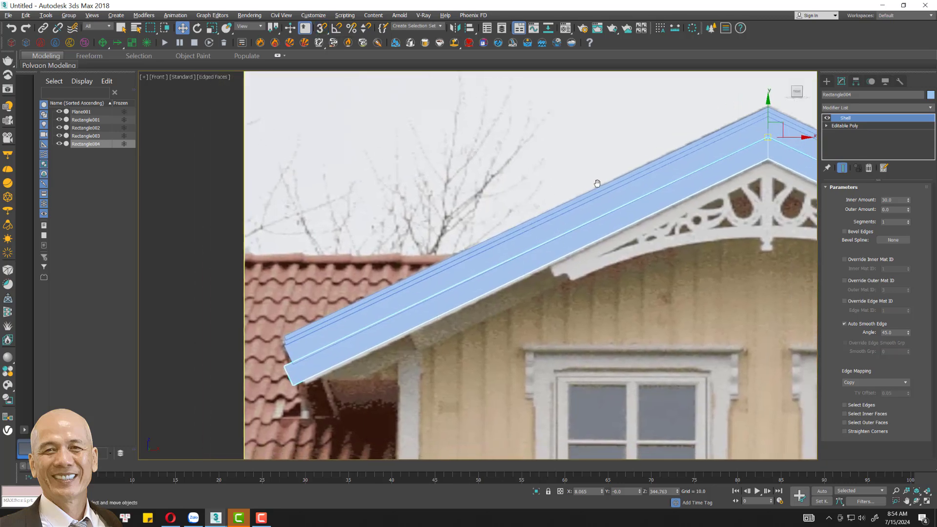
- Scale the roof beam, thin top board and main roof board slightly, the main board to 99.5%
right_click(211, 27)
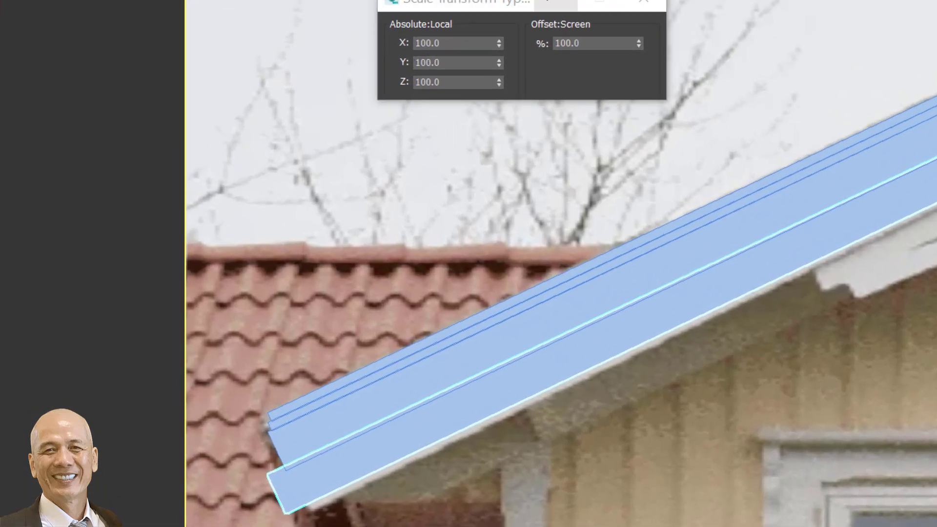
drag(488, 2, 290, 155)
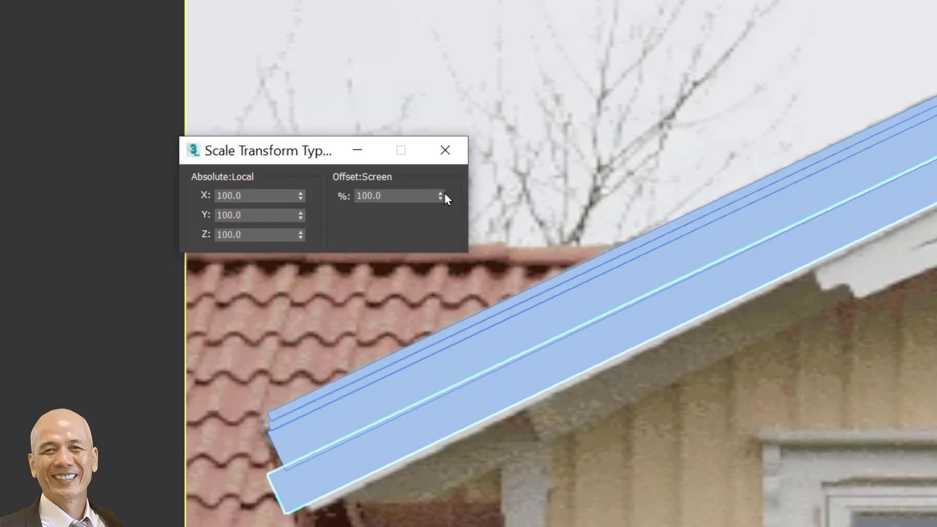
drag(441, 195, 444, 210)
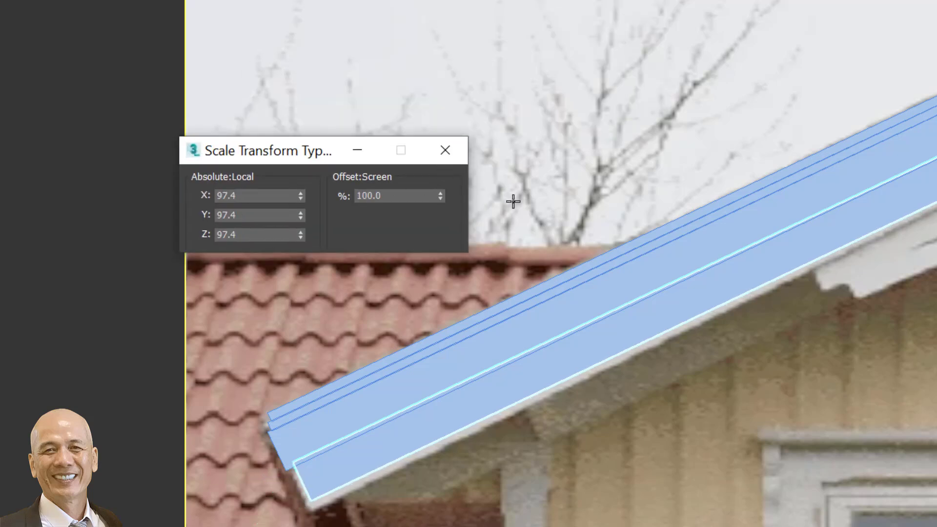
click(398, 361)
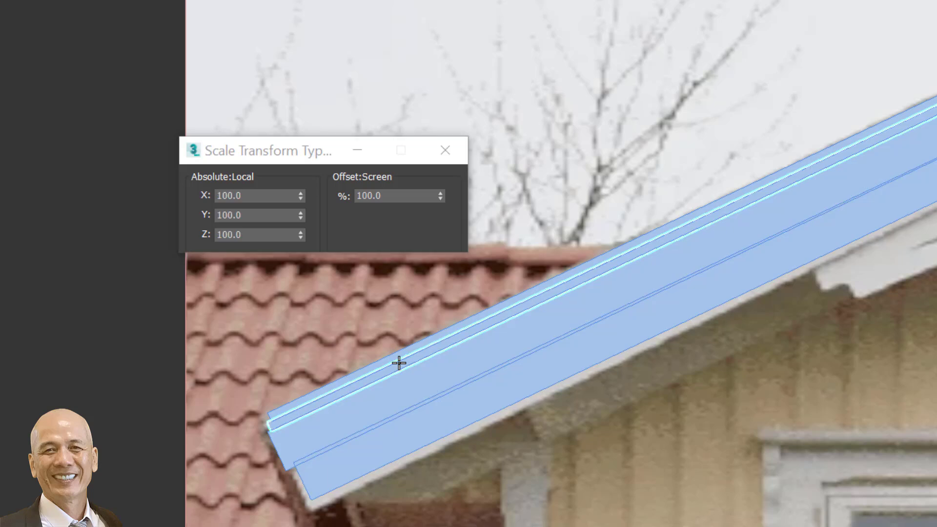
click(457, 325)
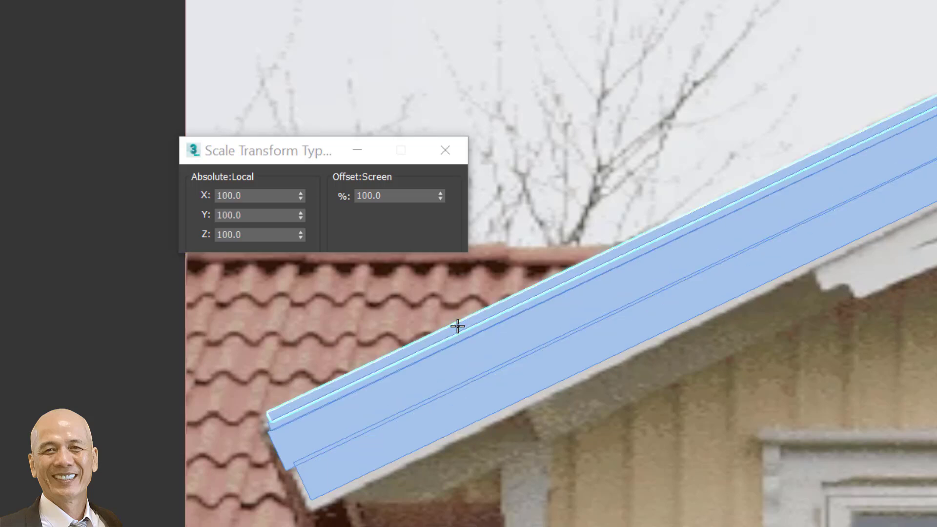
drag(440, 196, 439, 187)
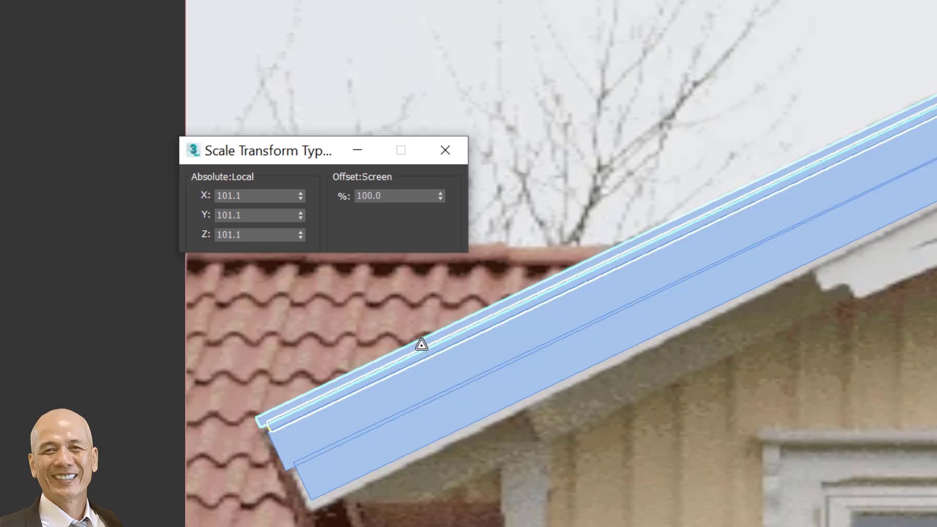
click(633, 287)
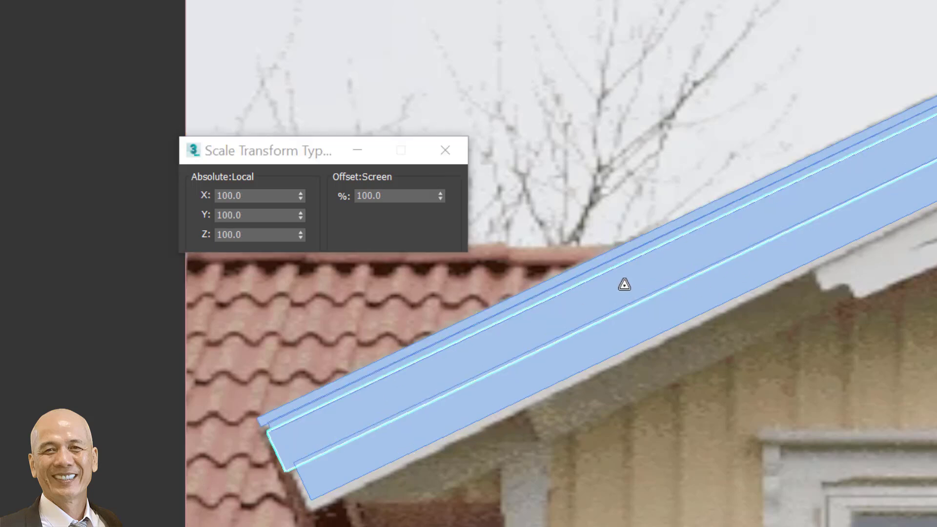
drag(440, 196, 440, 203)
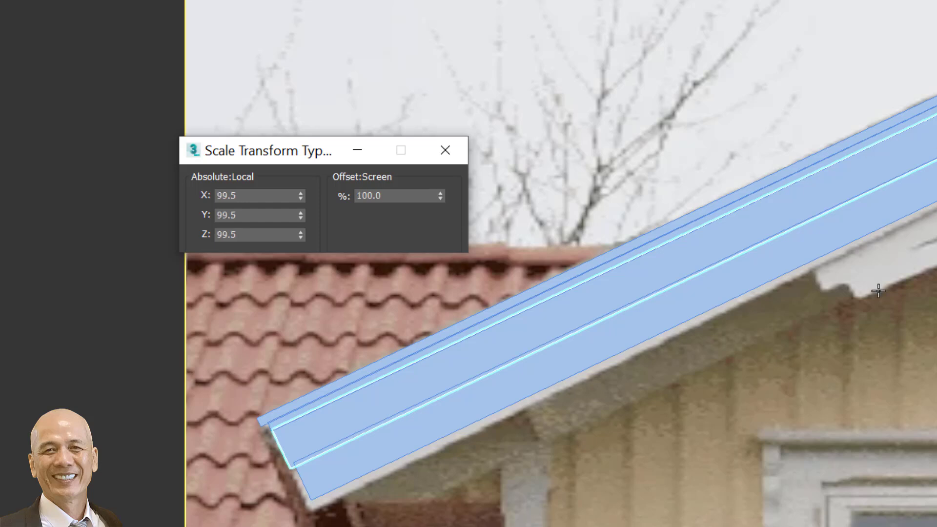
key(alt+w)
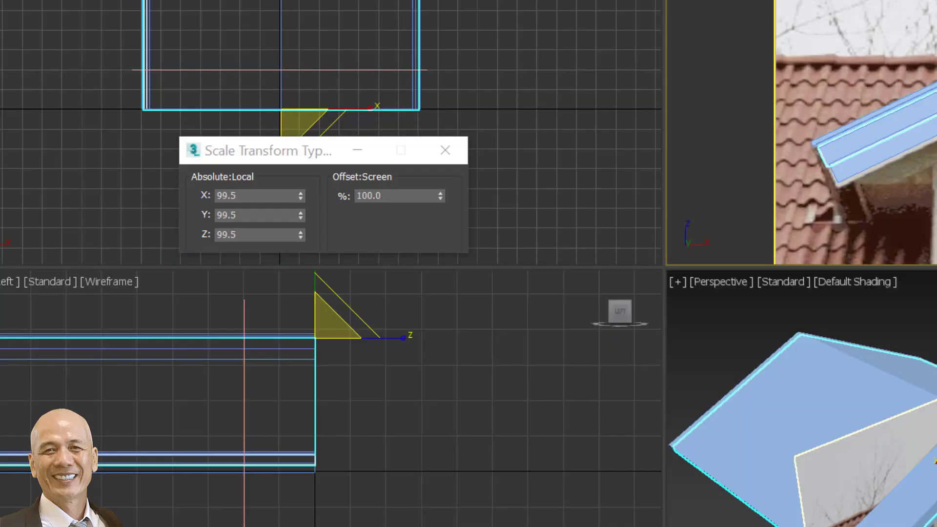
middle_drag(286, 410, 419, 525)
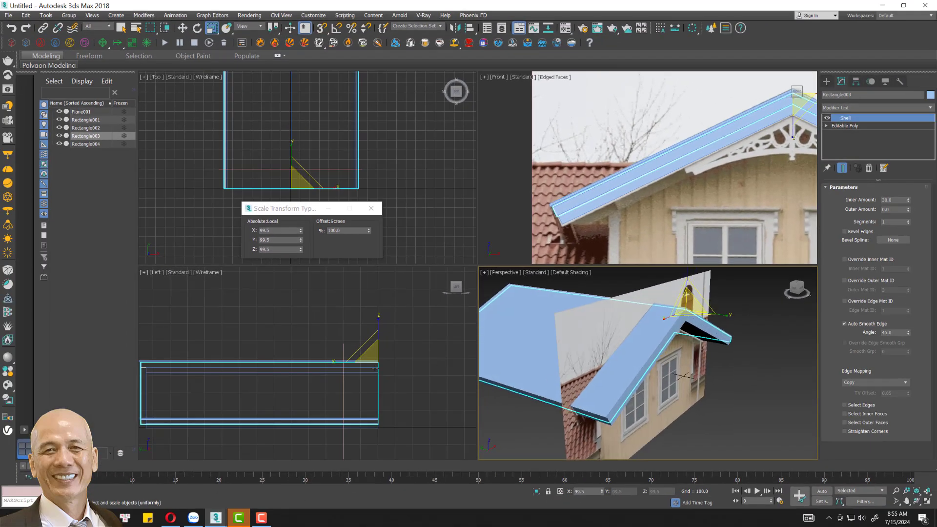
scroll(375, 368, up, 2)
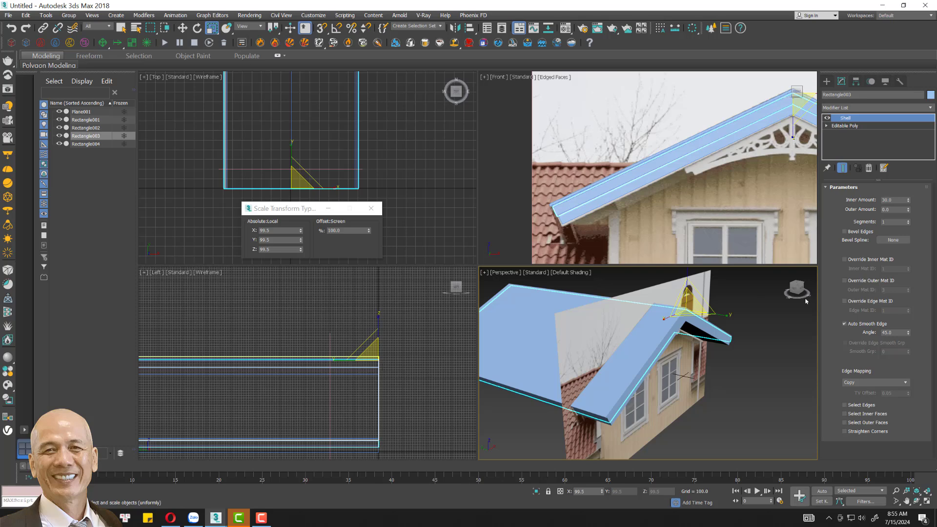
click(427, 212)
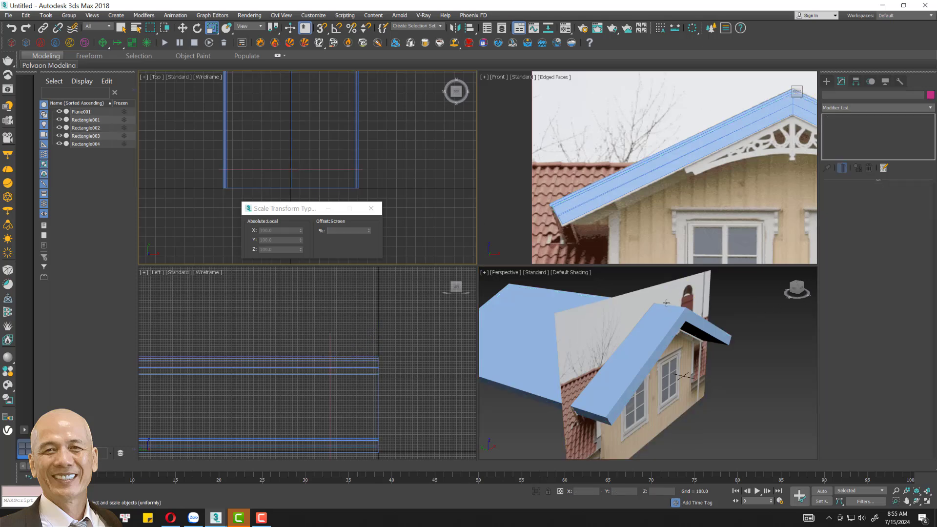
scroll(672, 319, up, 5)
click(706, 307)
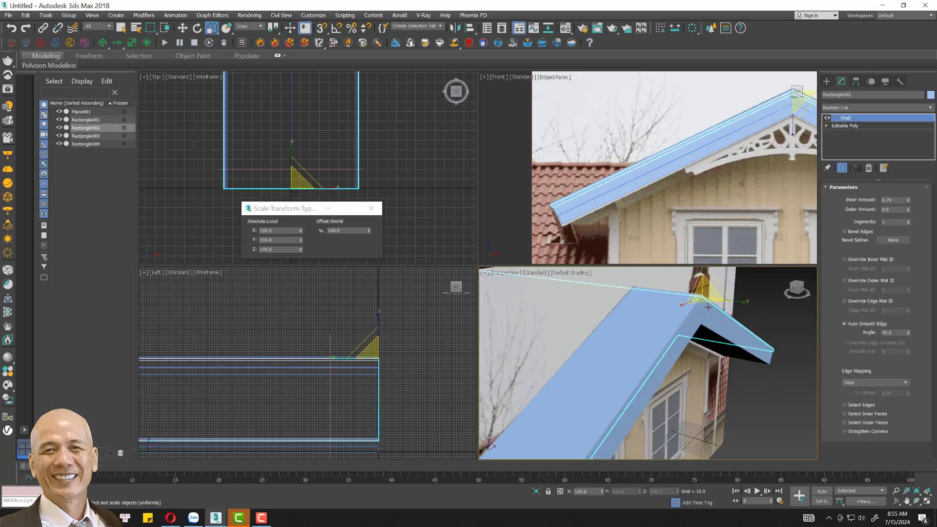
- Switch to Move and select roof boards Rectangle002 and Rectangle003 together
key(w)
scroll(385, 344, up, 2)
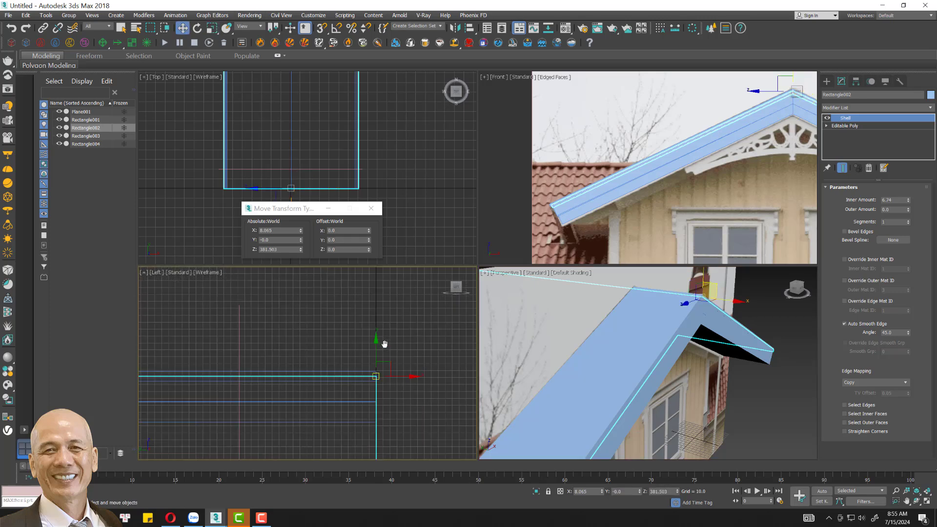
scroll(385, 344, up, 2)
scroll(707, 310, up, 1)
scroll(707, 310, up, 1)
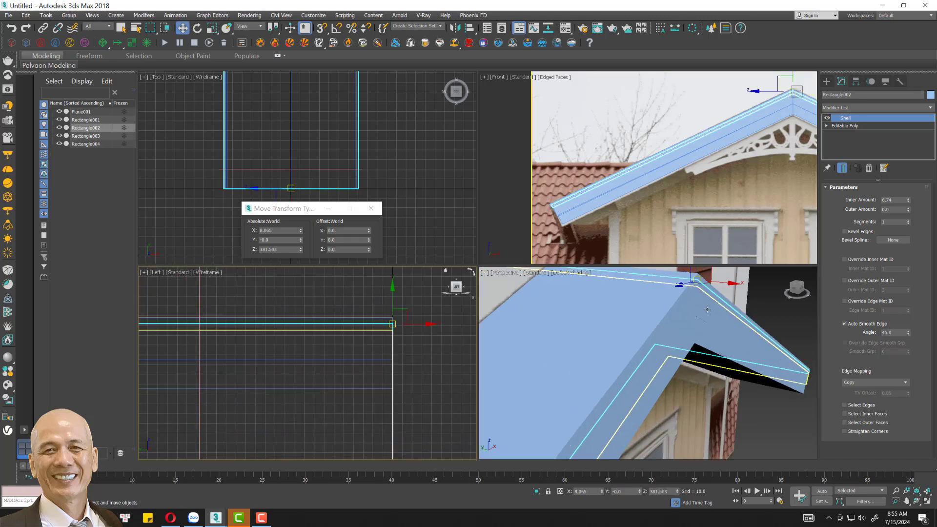
click(777, 304)
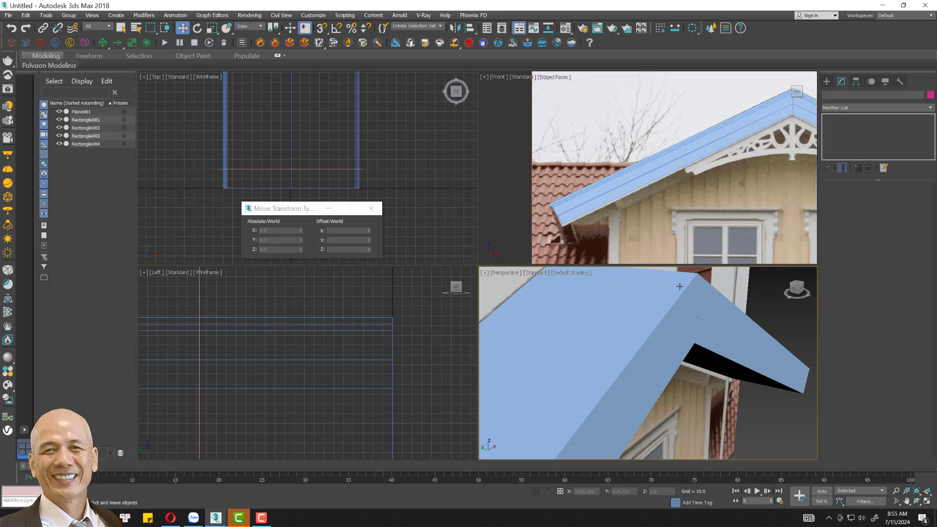
click(659, 285)
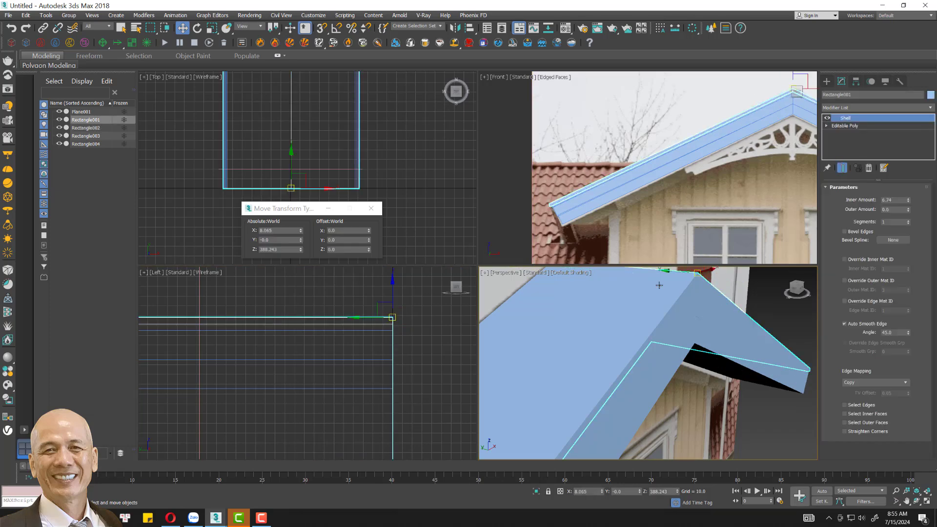
scroll(647, 170, up, 2)
scroll(647, 169, up, 1)
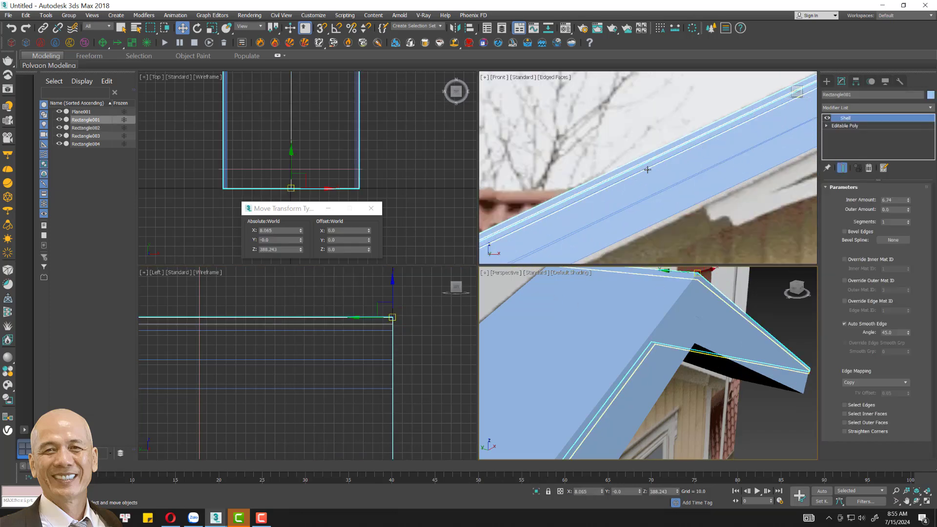
click(649, 168)
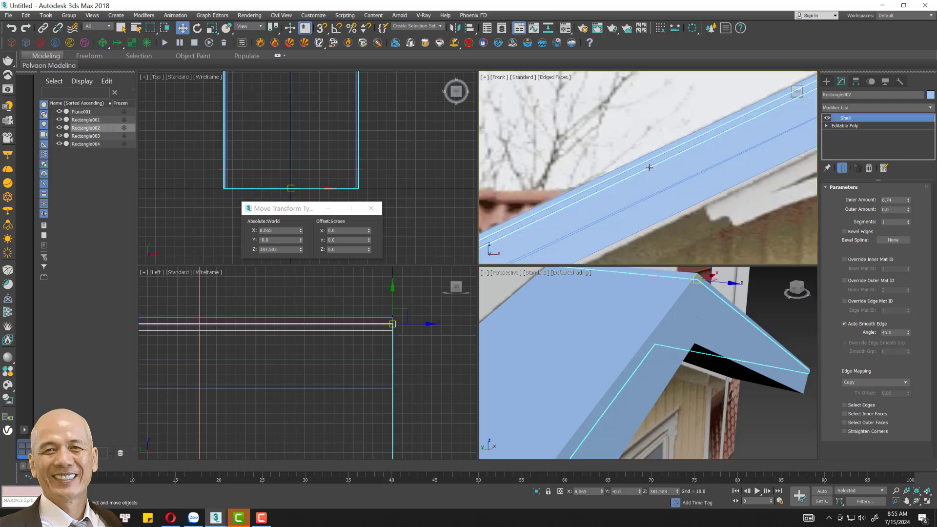
ctrl+click(93, 138)
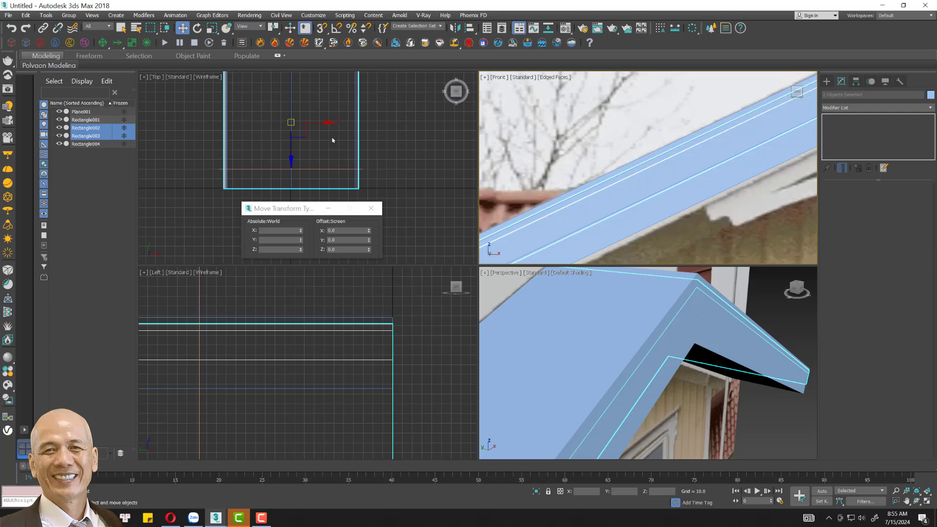
- Move both boards along Y, then apply a -5 X offset so their ends meet the ridge
scroll(312, 160, down, 2)
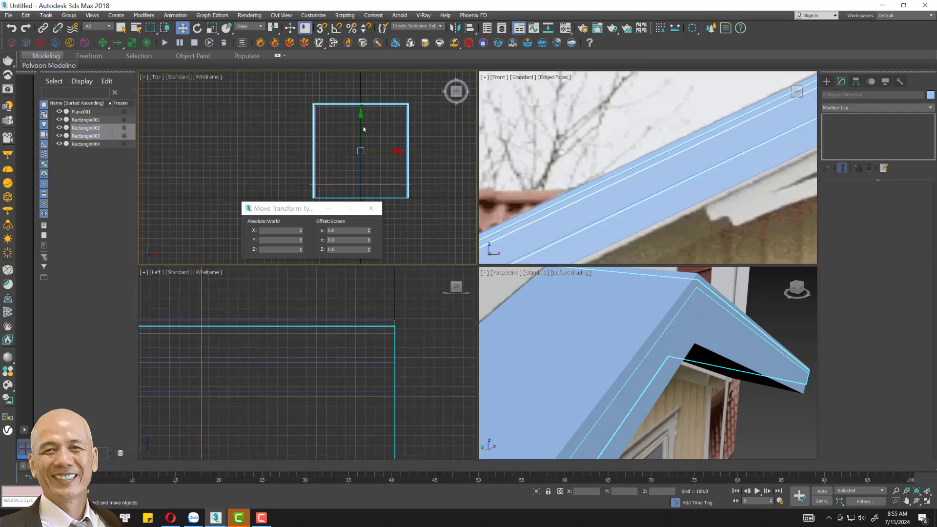
drag(361, 123, 362, 123)
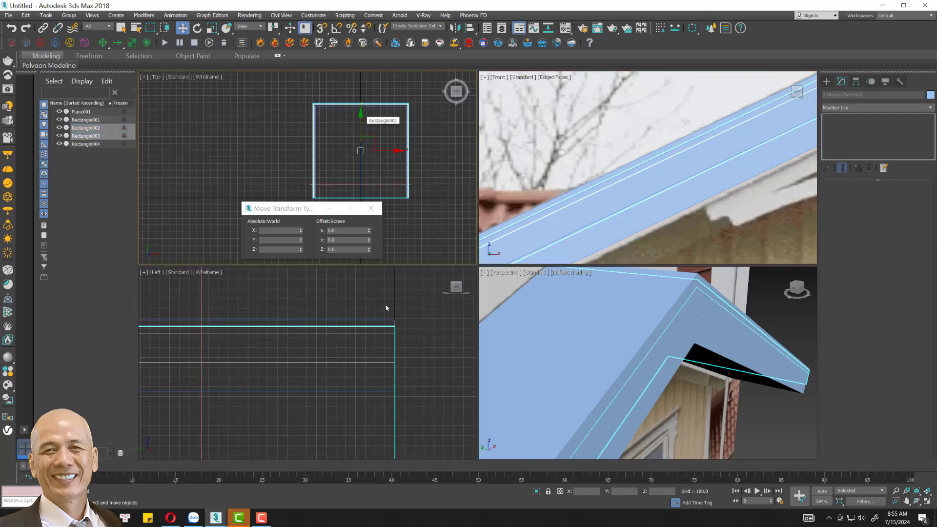
scroll(254, 370, up, 1)
scroll(263, 366, up, 2)
scroll(272, 362, up, 1)
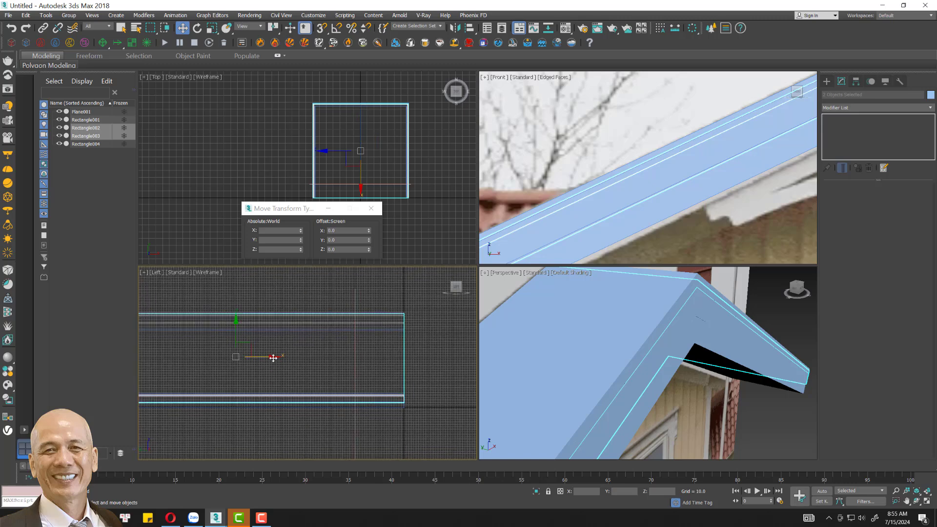
drag(273, 357, 272, 356)
drag(368, 232, 370, 227)
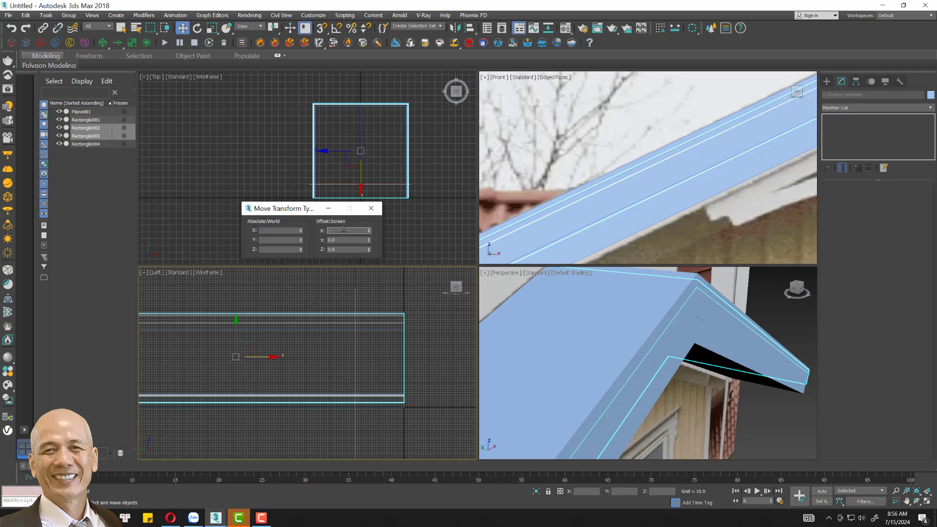
key(Return)
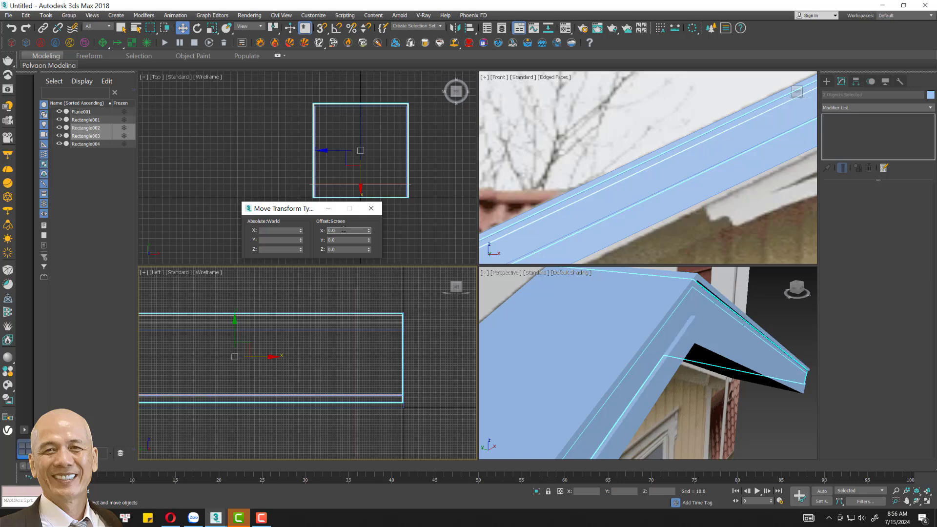
- Move Rectangle003 alone 10 units along negative X
click(789, 318)
click(731, 317)
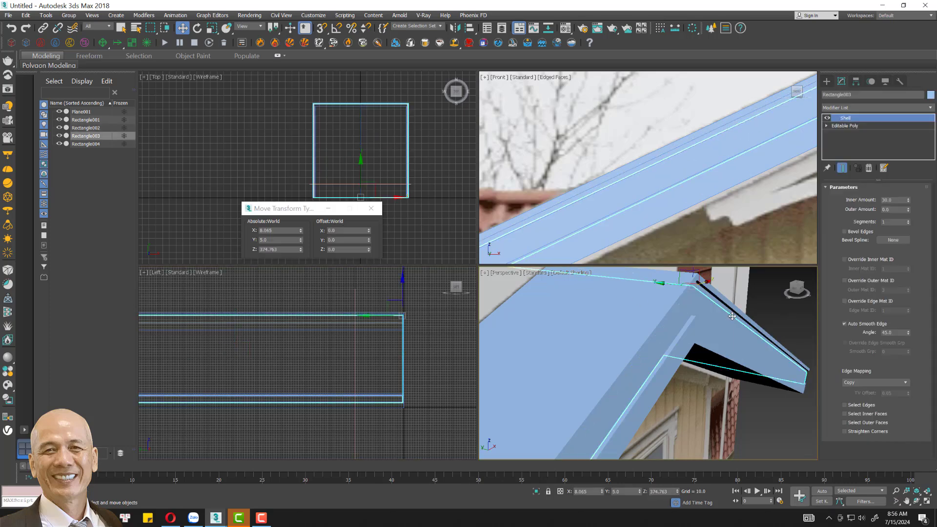
click(754, 134)
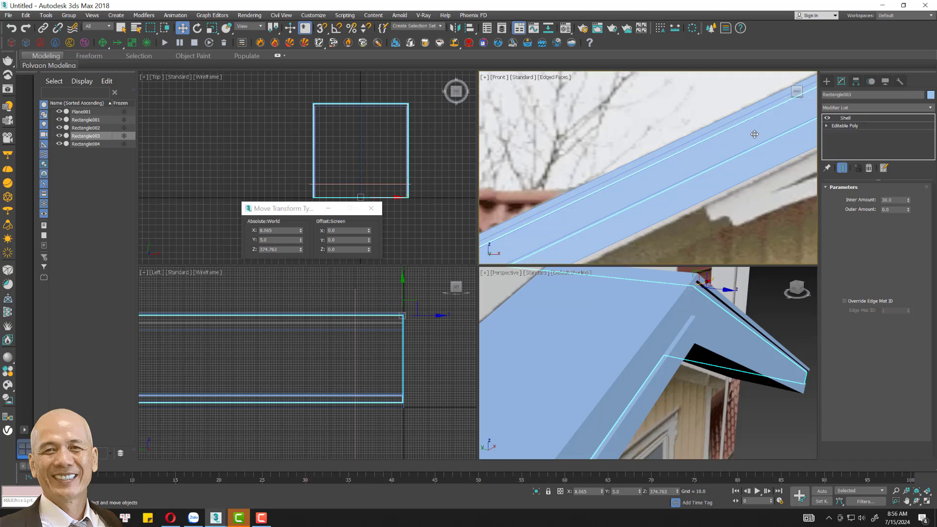
click(343, 231)
text(-10)
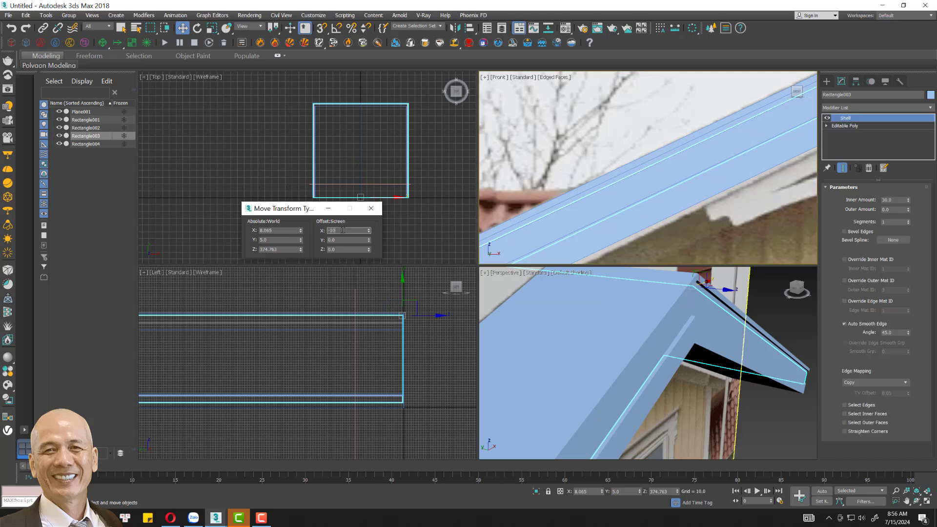
key(Return)
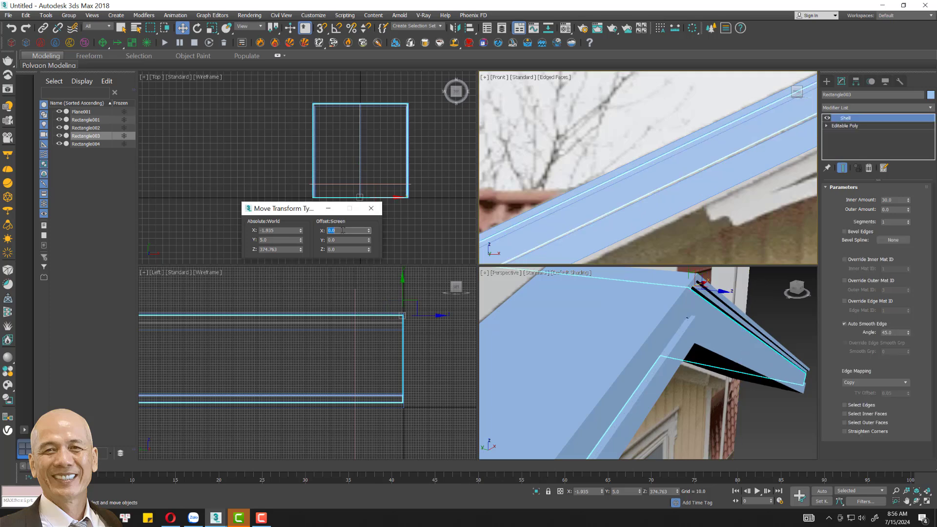
- Offset Rectangle004 along X by -15 then -20, reaching -26.935, and deselect it
click(790, 424)
click(752, 332)
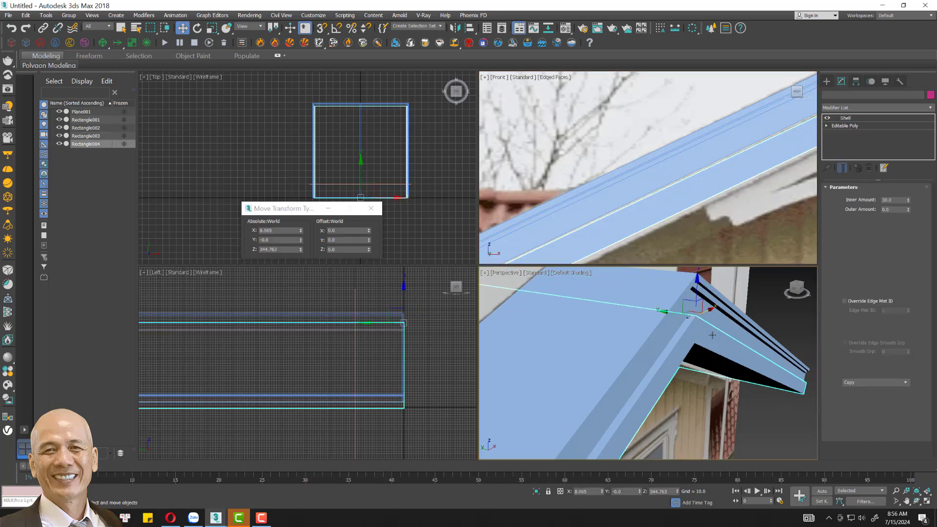
click(350, 231)
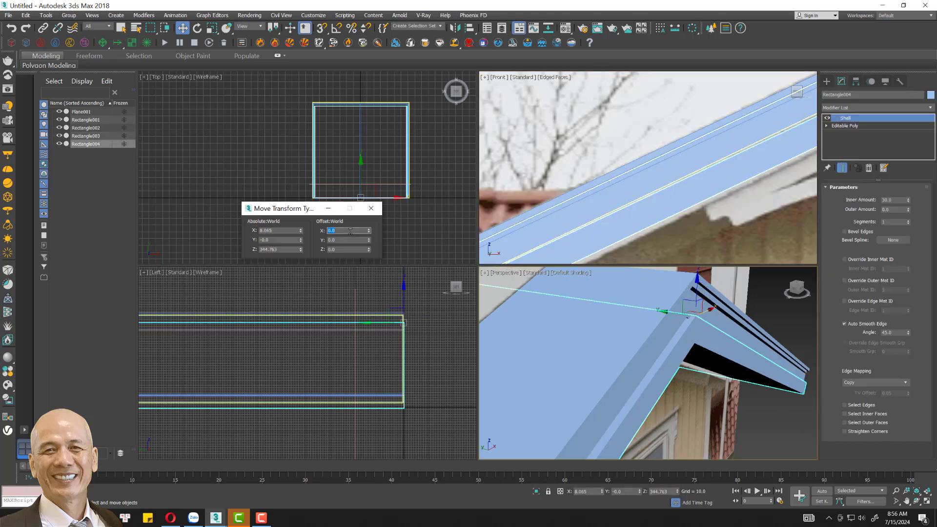
text(-15)
key(Return)
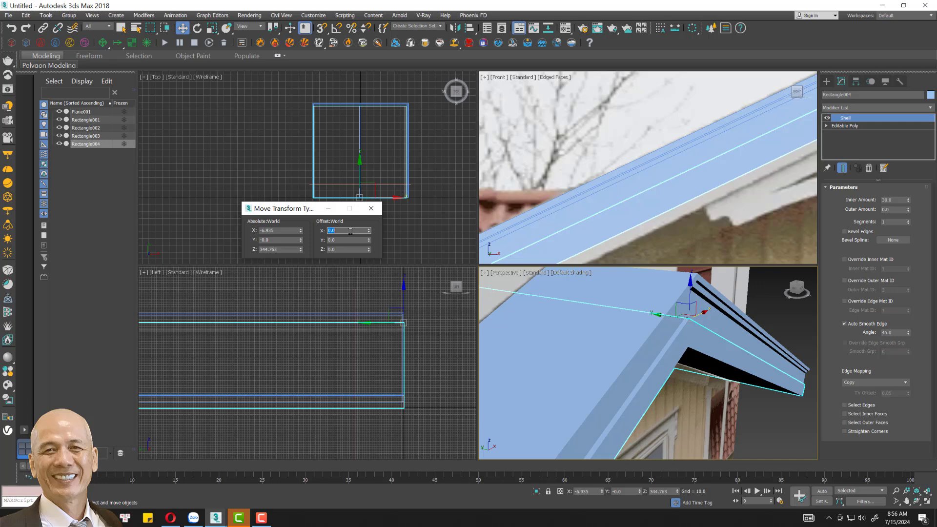
click(735, 331)
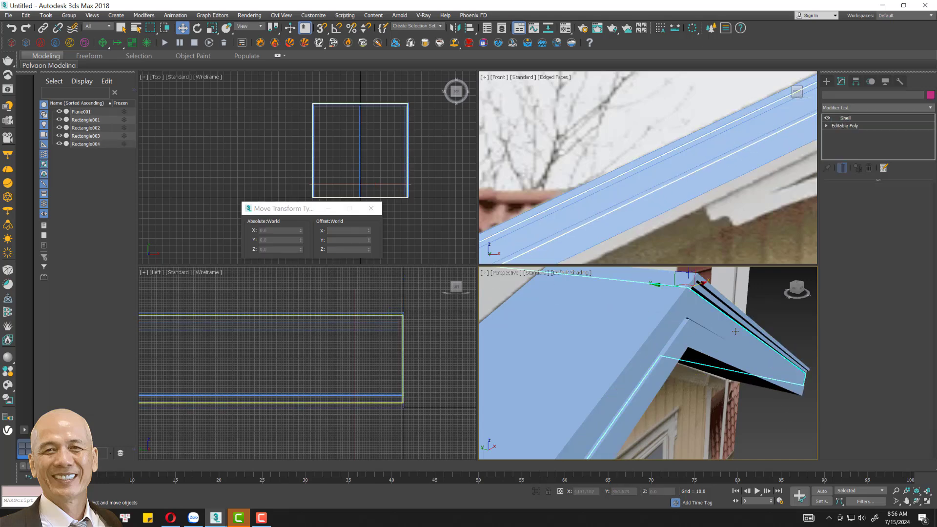
click(735, 332)
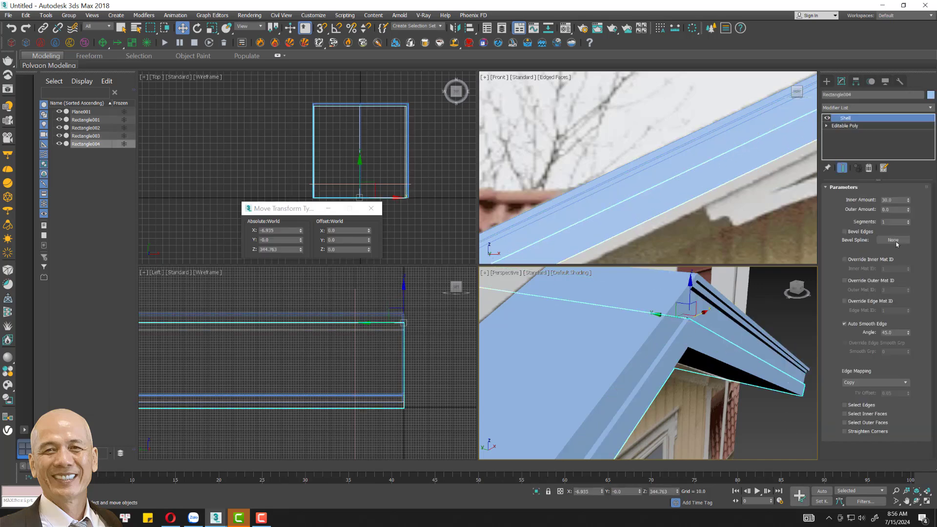
double_click(353, 230)
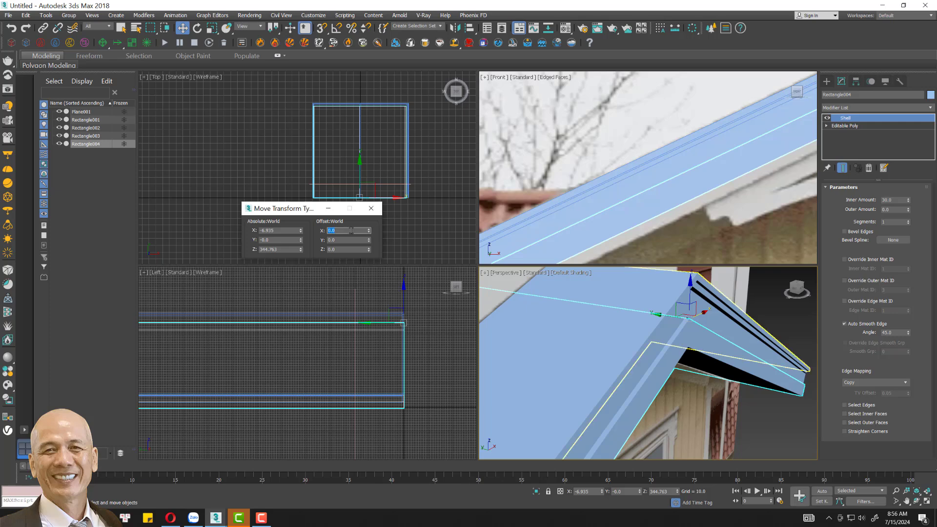
text(-20)
key(Return)
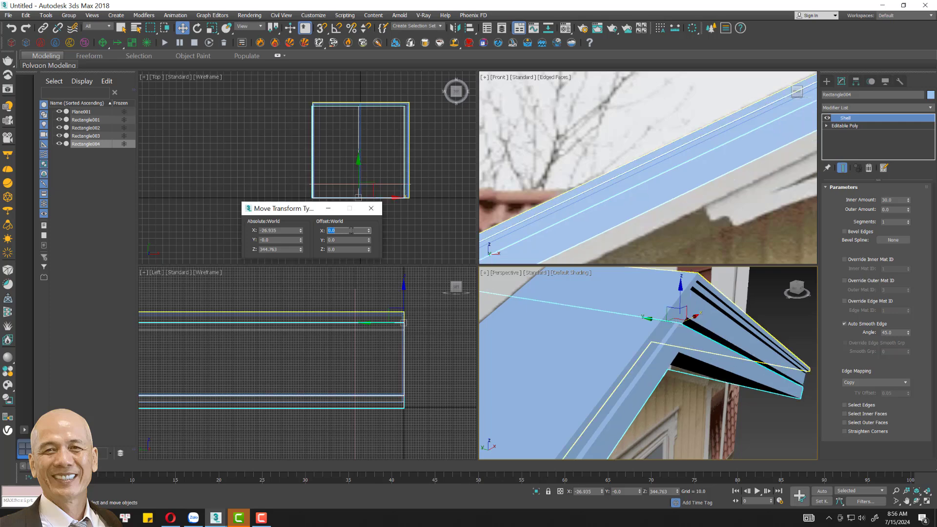
click(769, 406)
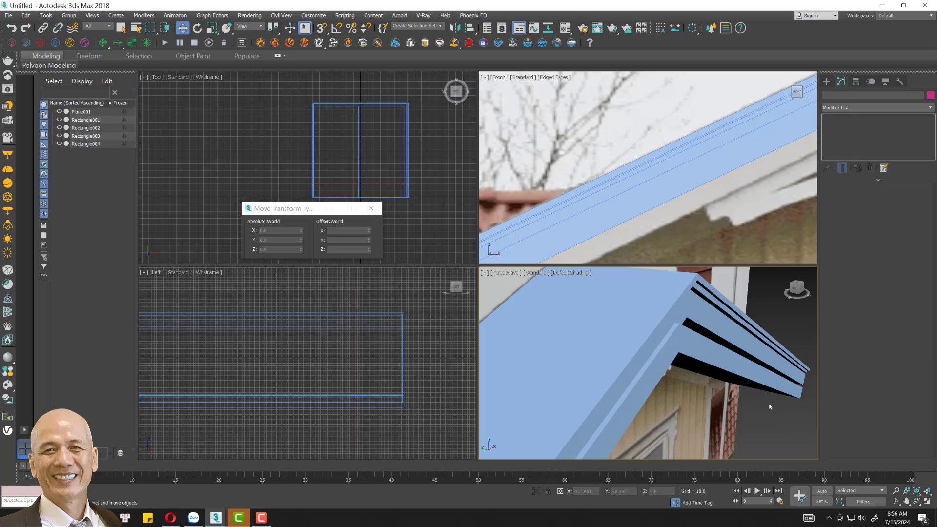
alt+middle_drag(768, 405, 768, 404)
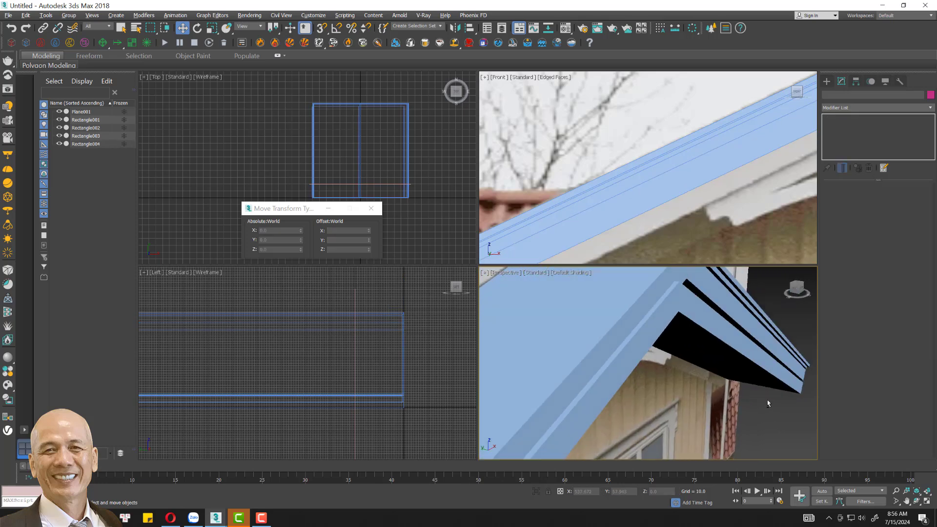
- Orbit to a frontal view of the gable and reset Rectangle003's X position to 0
scroll(767, 400, down, 5)
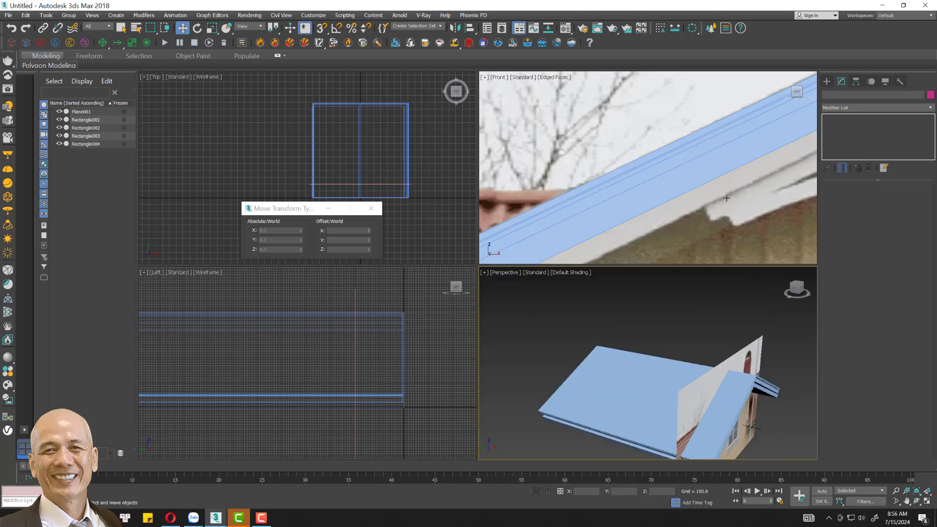
alt+middle_drag(713, 346, 675, 359)
scroll(677, 352, up, 3)
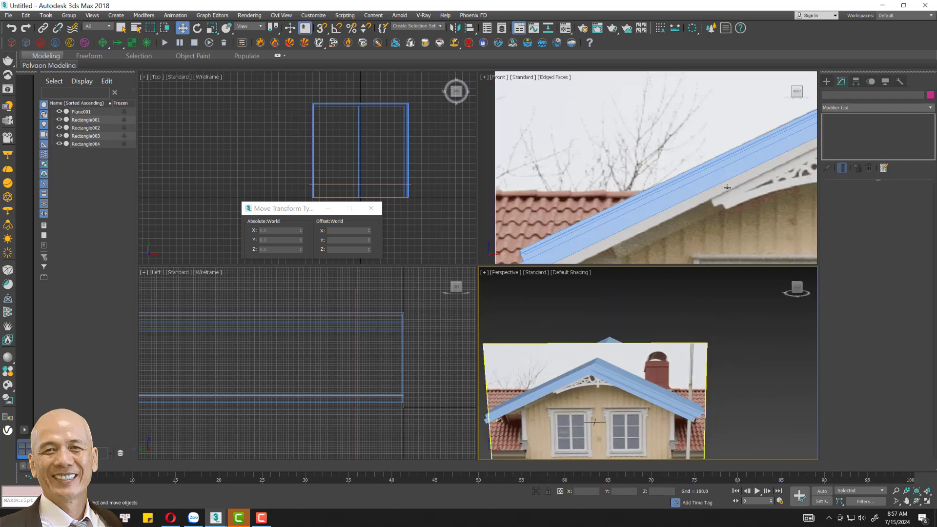
scroll(666, 159, down, 3)
middle_drag(667, 160, 647, 162)
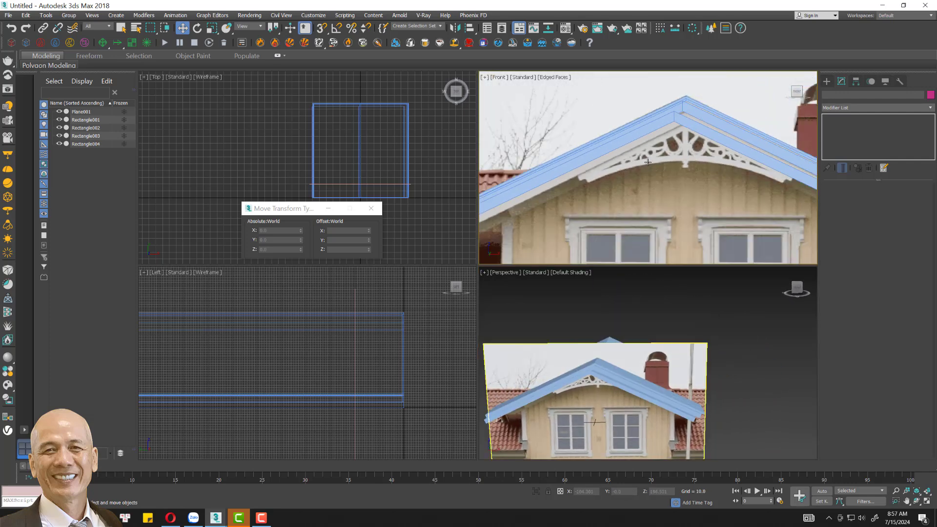
click(685, 130)
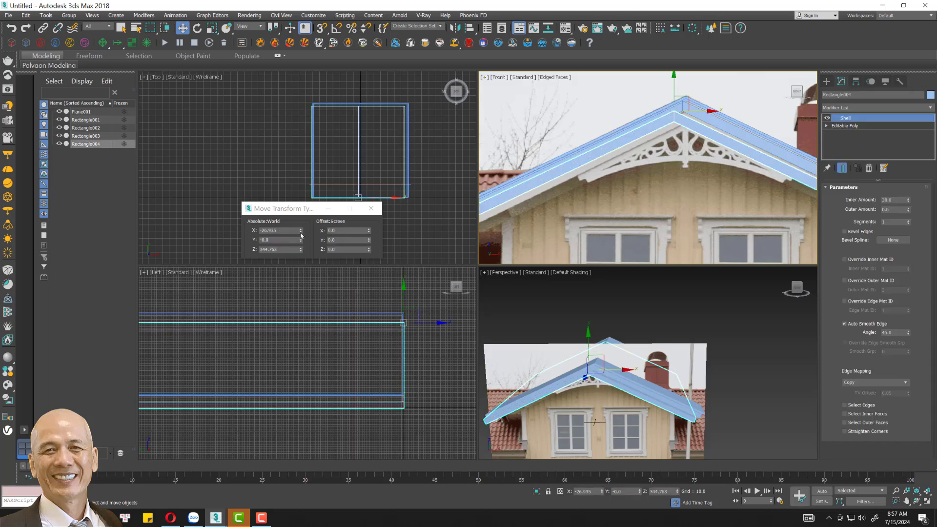
click(701, 107)
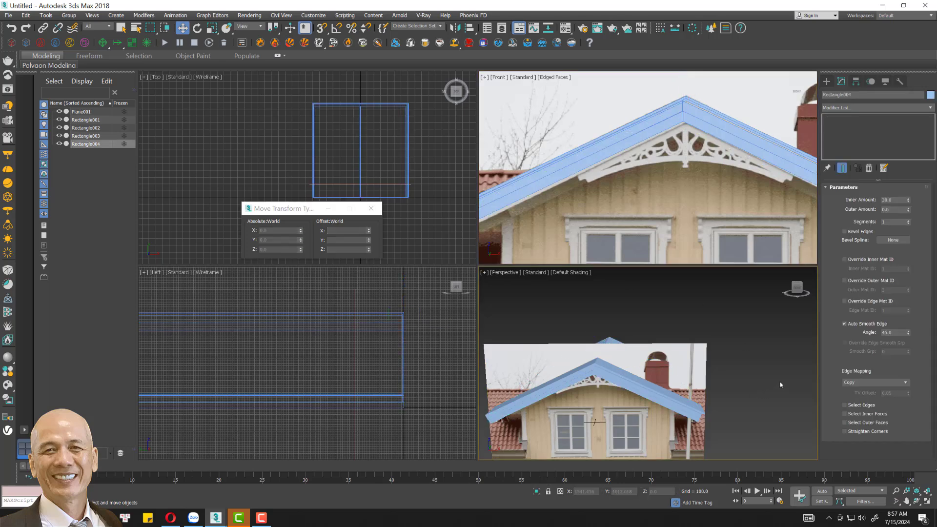
click(700, 108)
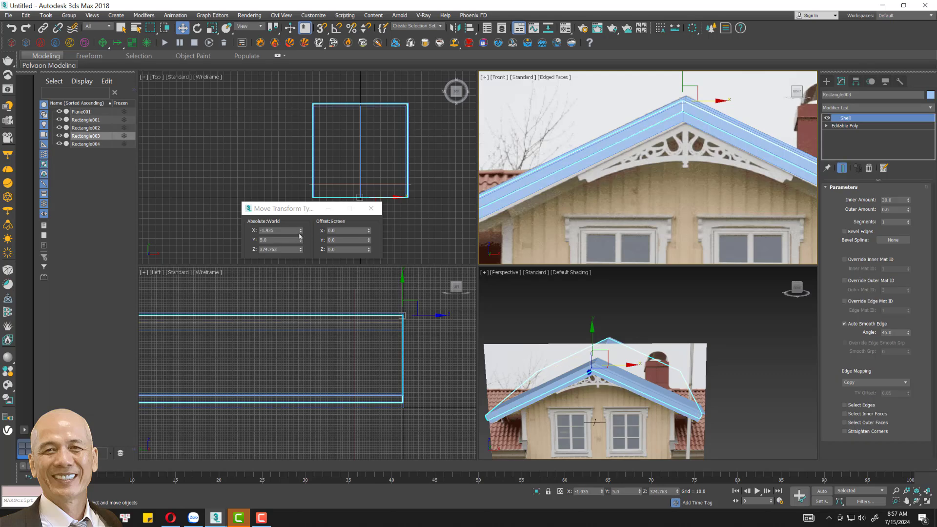
right_click(300, 232)
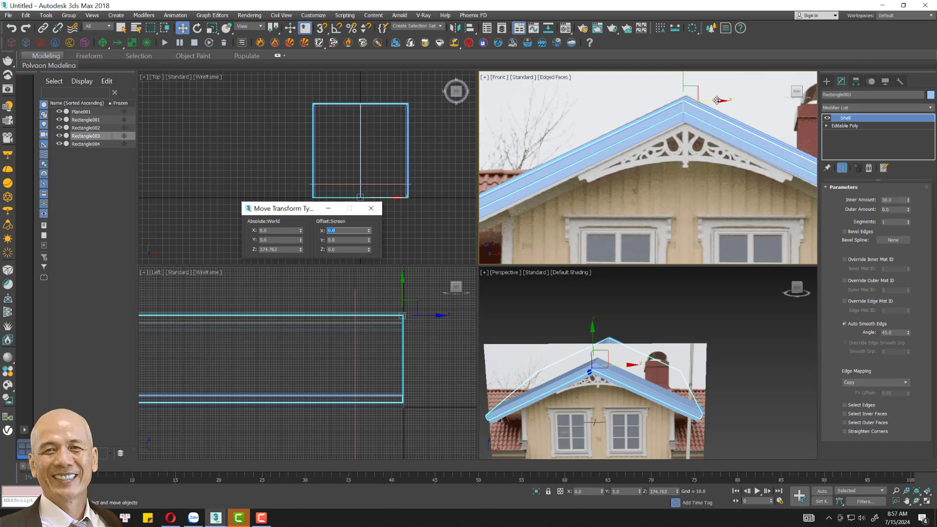
- Reset roof shell Rectangle002's X position to 0
click(738, 119)
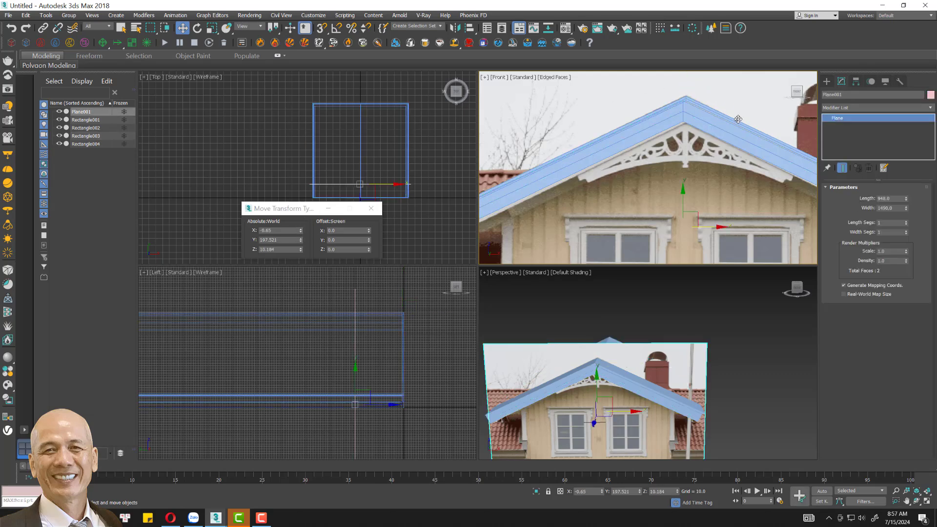
click(783, 354)
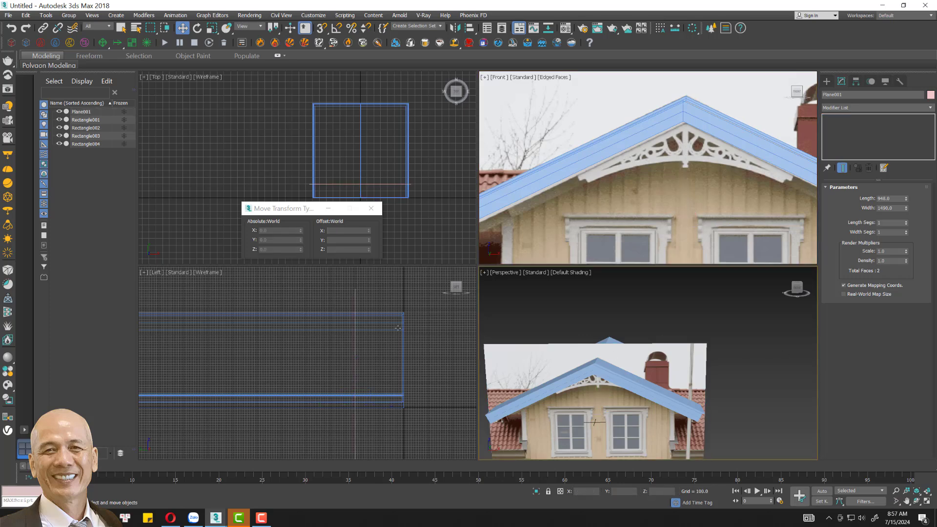
click(686, 98)
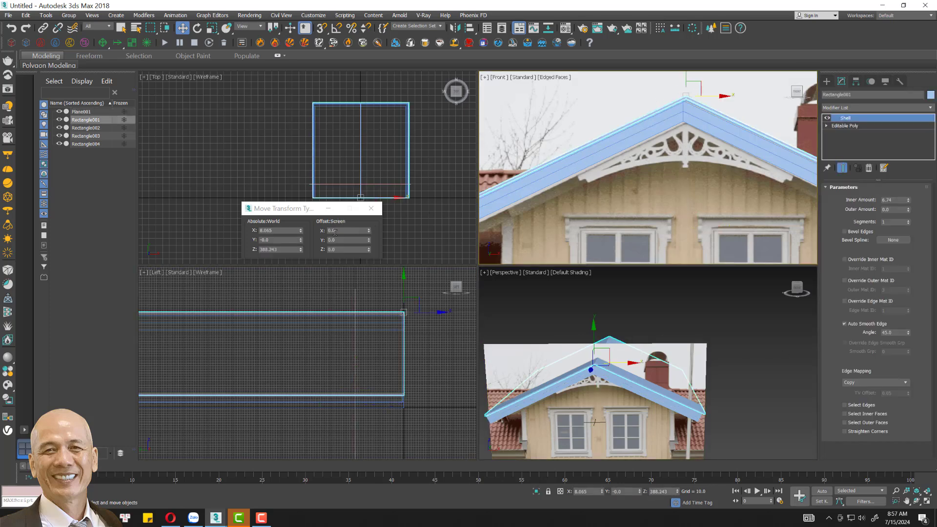
click(693, 100)
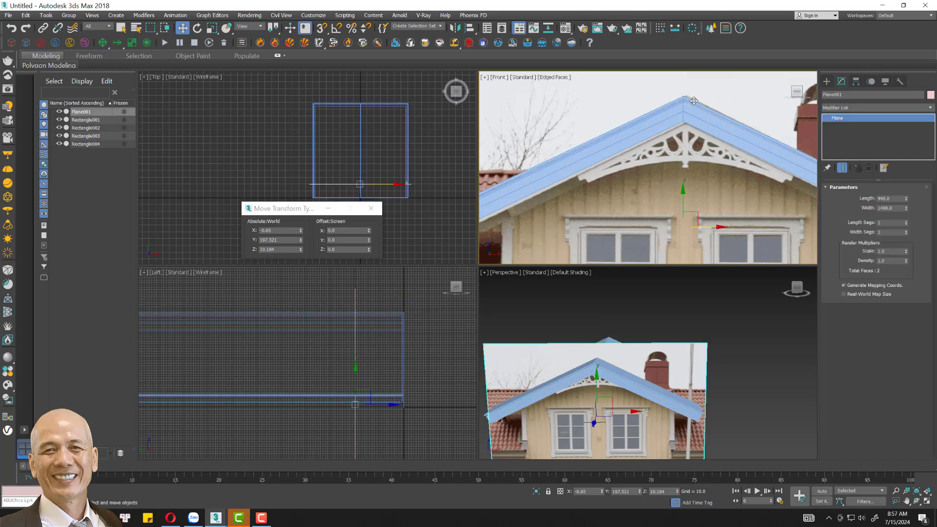
scroll(716, 88, up, 3)
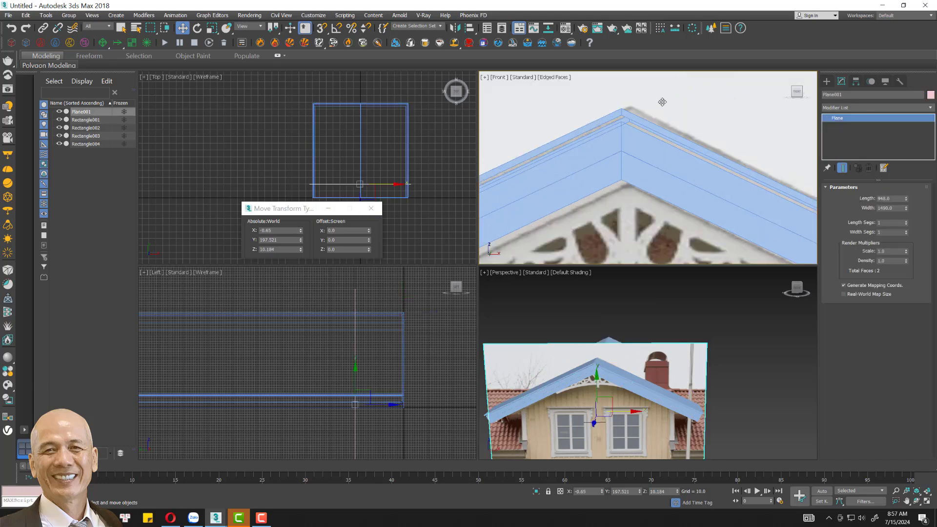
click(626, 120)
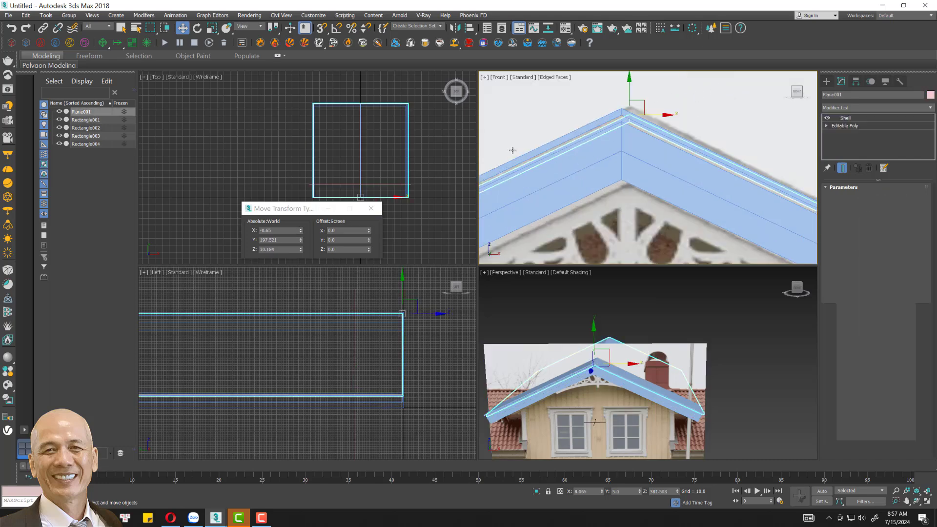
right_click(299, 232)
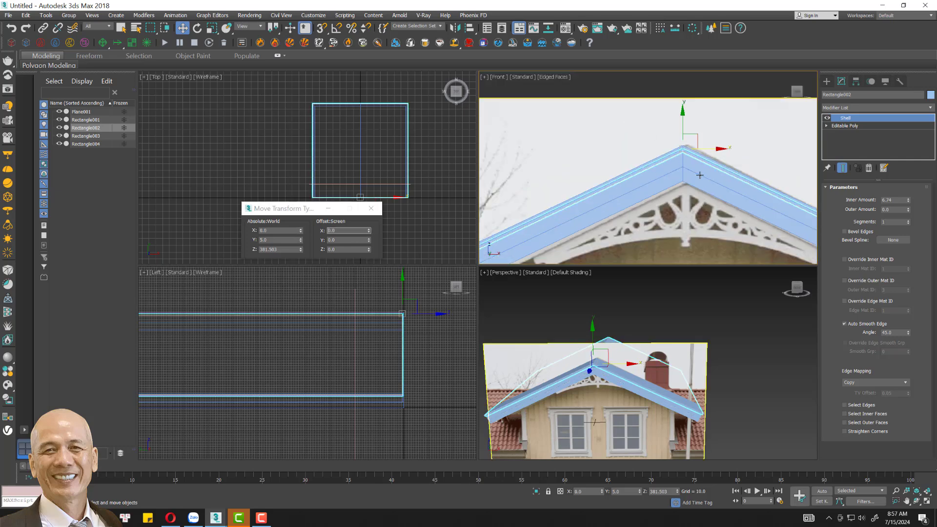
- Zero the photo plane Plane001's X, then nudge it left to -9.625 under the roof peak
click(761, 184)
scroll(761, 188, down, 3)
scroll(762, 127, down, 3)
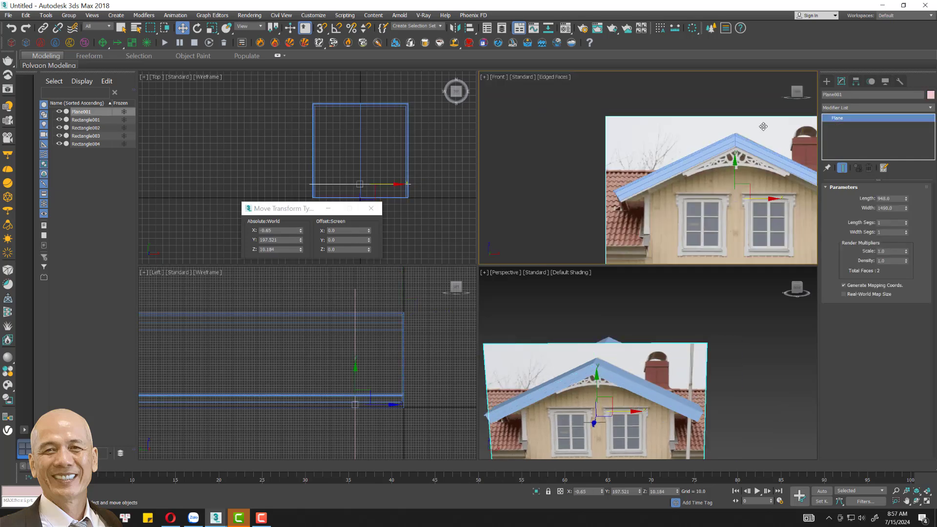
right_click(300, 232)
scroll(781, 154, up, 3)
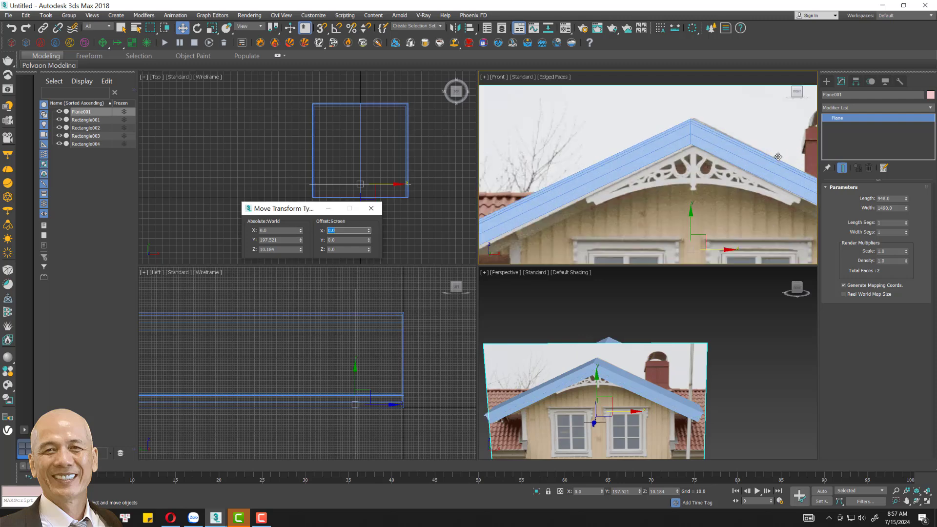
drag(715, 248, 712, 249)
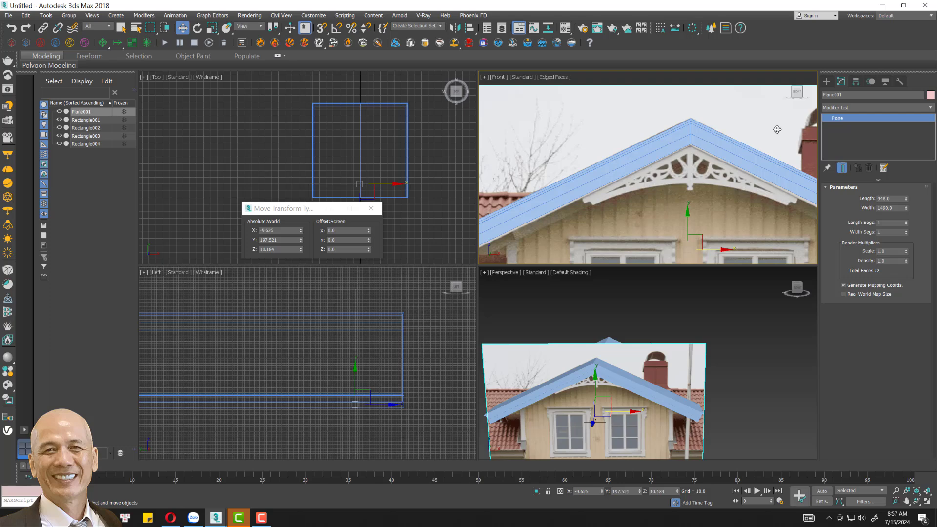
scroll(777, 144, down, 3)
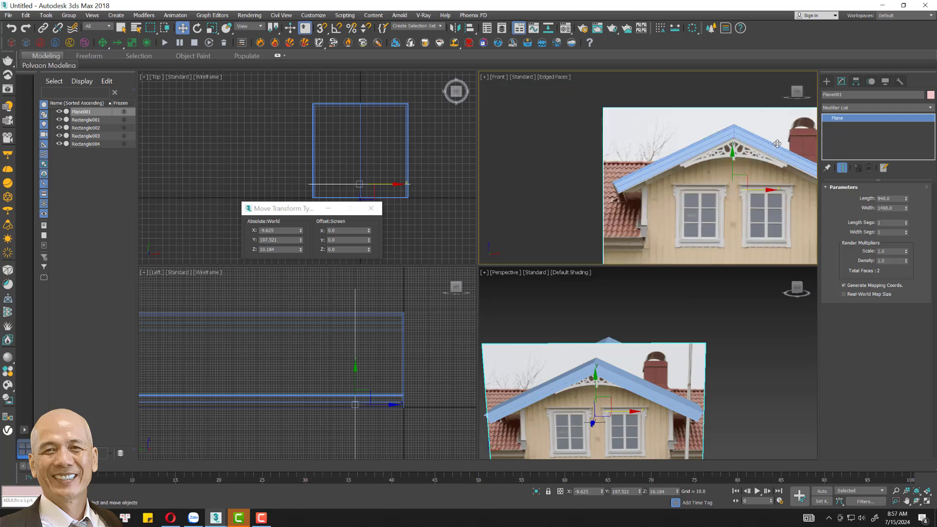
click(448, 365)
middle_drag(663, 179, 665, 205)
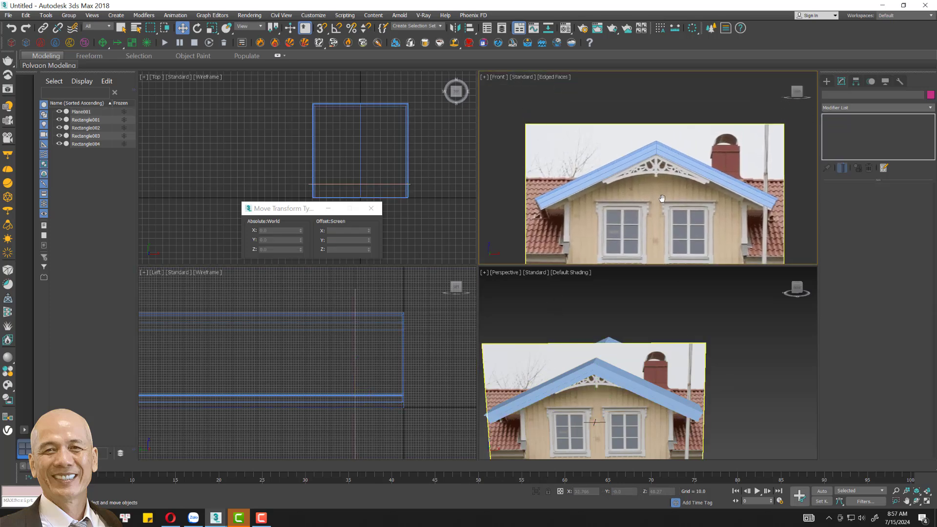
scroll(654, 185, up, 3)
scroll(651, 198, up, 2)
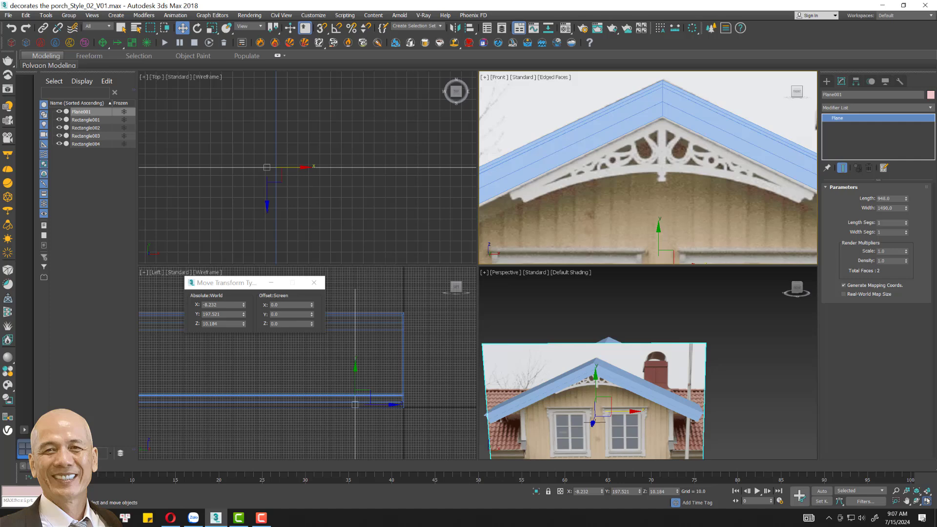
- Maximize the Front view on the gable peak and select the reference photo plane
click(927, 501)
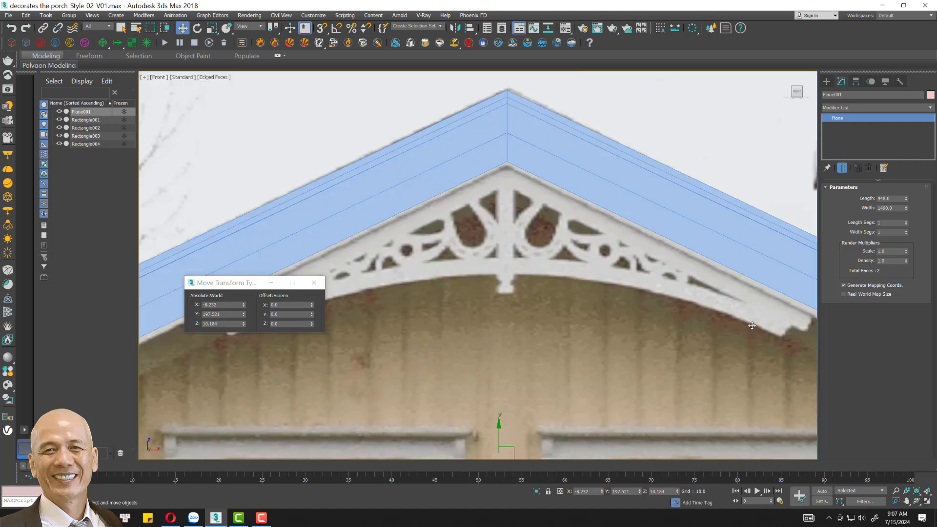
scroll(673, 317, up, 2)
scroll(635, 319, up, 2)
scroll(593, 323, up, 3)
middle_drag(593, 322, 719, 396)
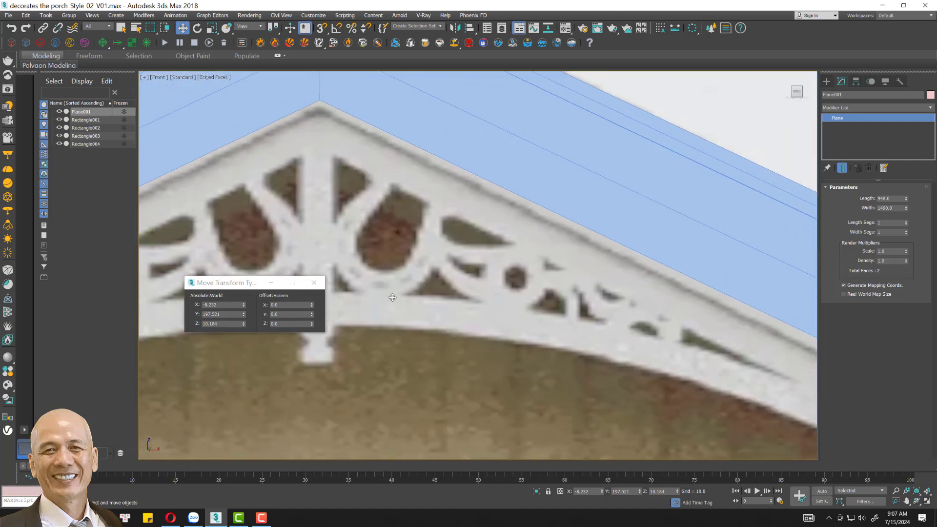
drag(234, 283, 91, 300)
scroll(375, 254, down, 2)
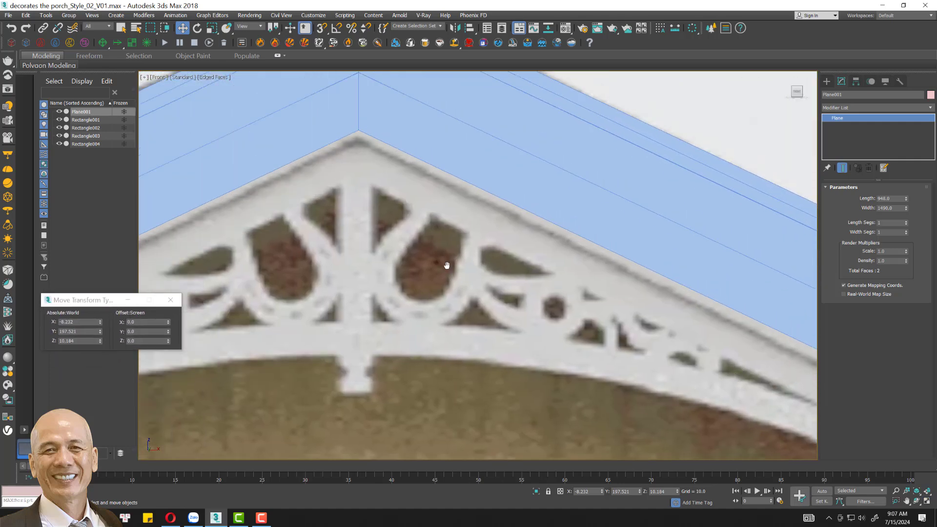
scroll(445, 266, up, 2)
click(615, 211)
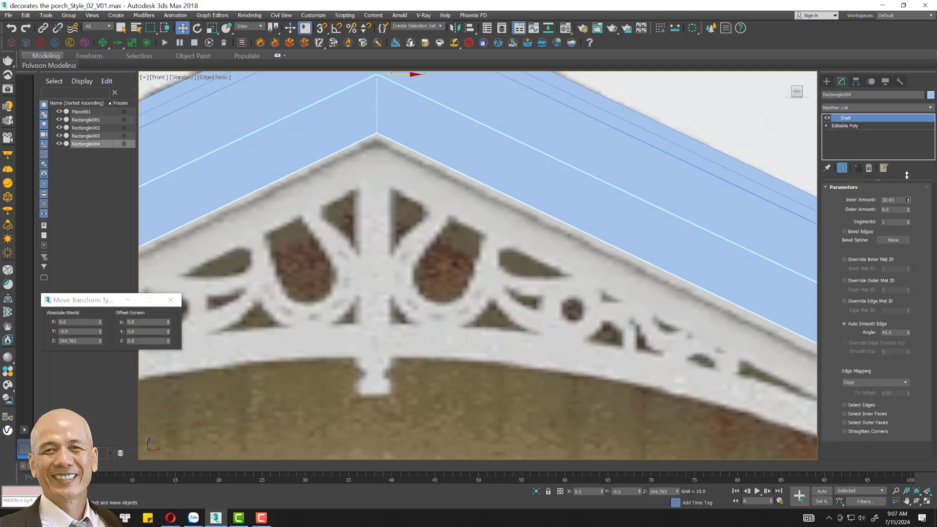
click(542, 260)
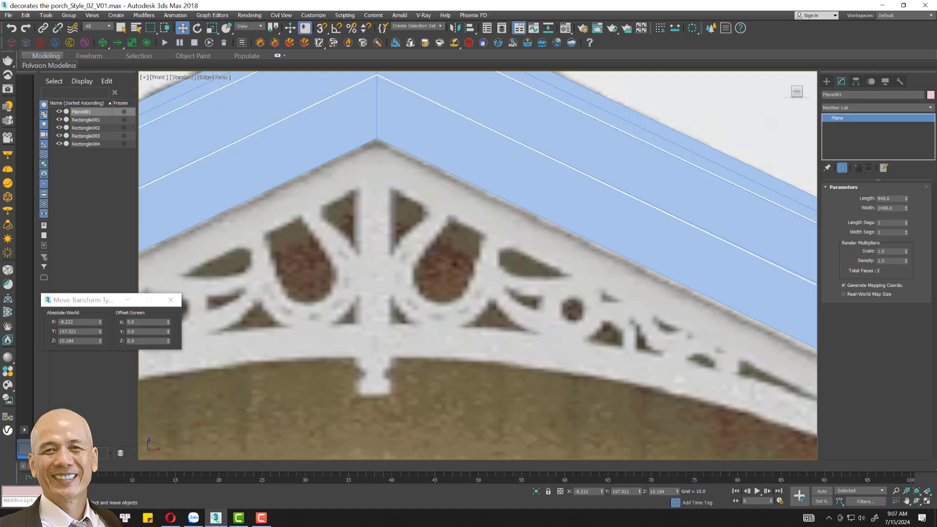
- Draw a straight centre line from the bracket apex down to the post's bottom
click(826, 81)
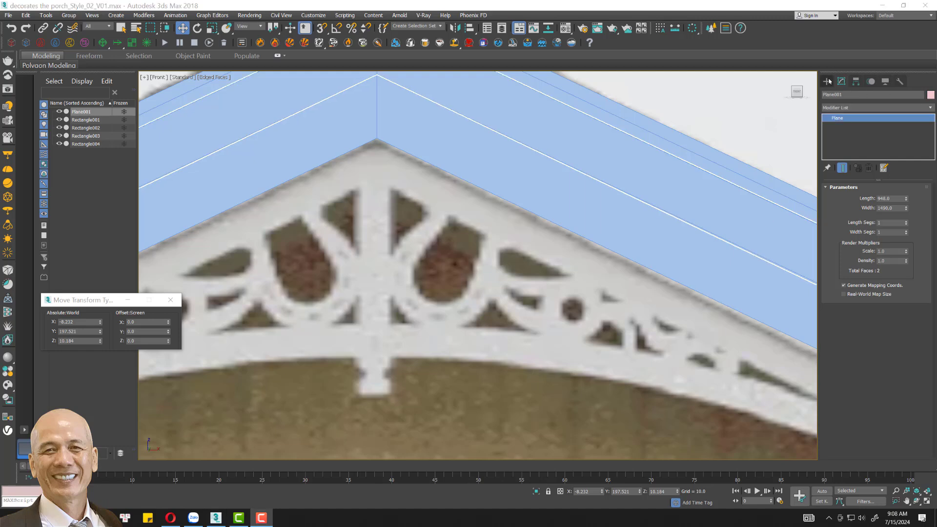
click(857, 142)
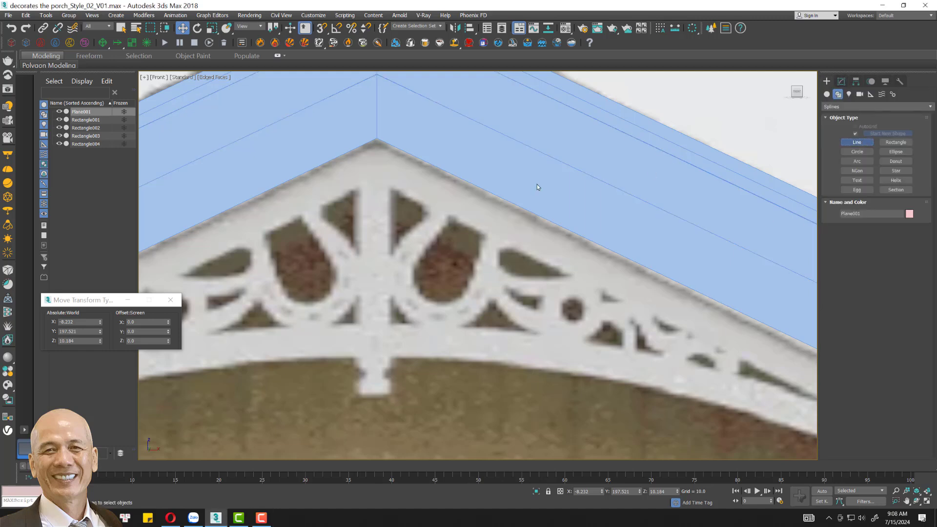
click(388, 163)
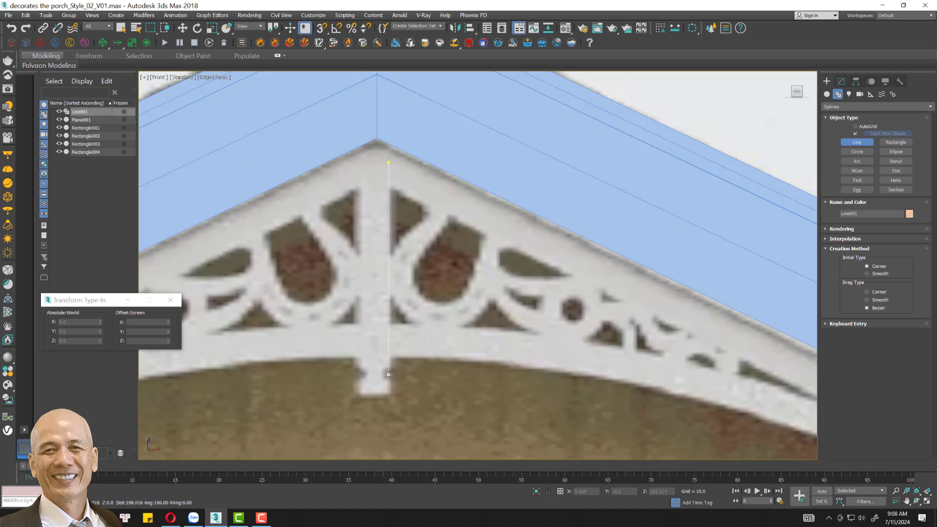
click(386, 404)
middle_drag(528, 364, 372, 311)
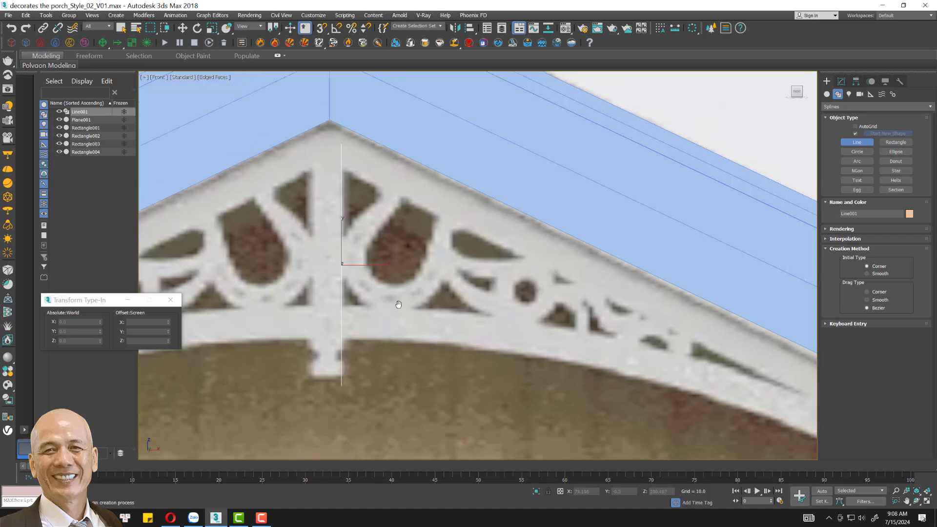
scroll(372, 312, down, 2)
right_click(256, 184)
- Draw two diagonal lines, from the apex and the post's middle, meeting at the lower-right tip
click(256, 185)
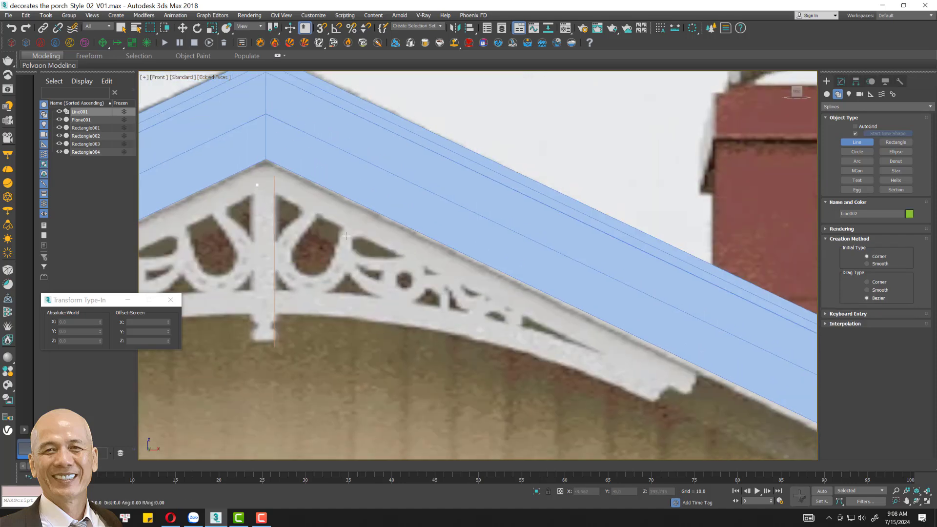
click(720, 410)
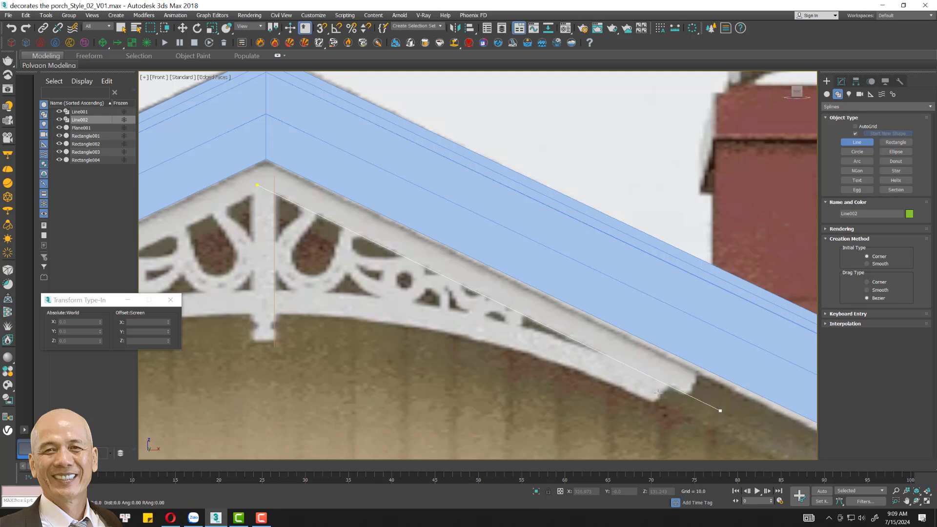
right_click(375, 346)
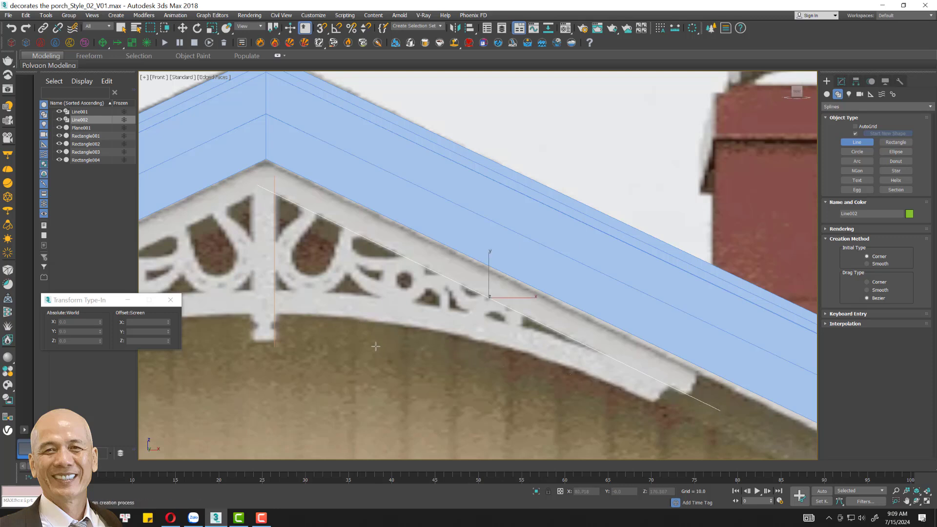
click(263, 289)
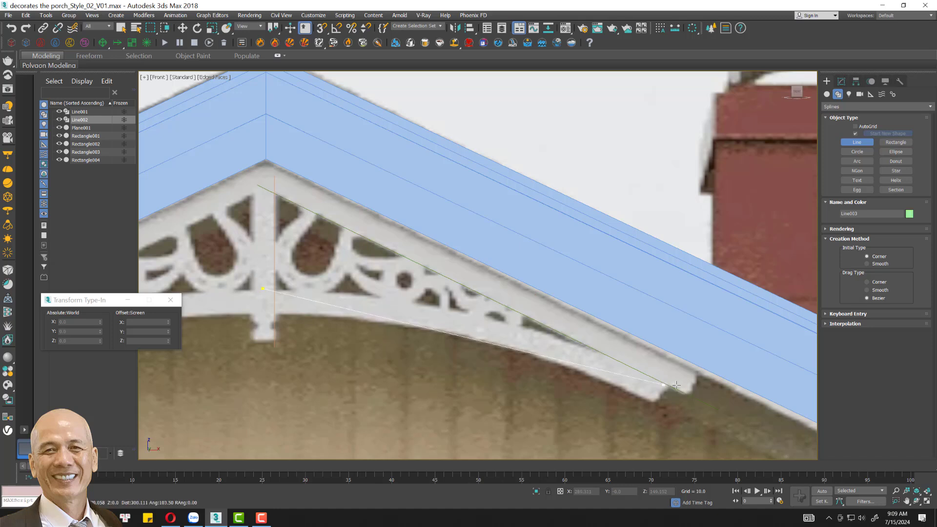
click(696, 368)
right_click(697, 369)
click(841, 82)
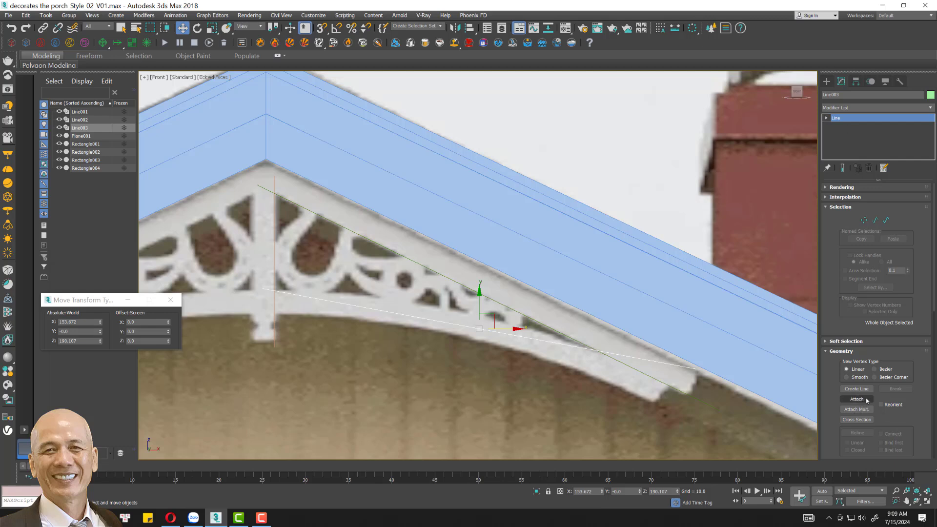
- Attach the centre line and upper diagonal into the shape and enter Vertex mode
click(856, 399)
click(629, 369)
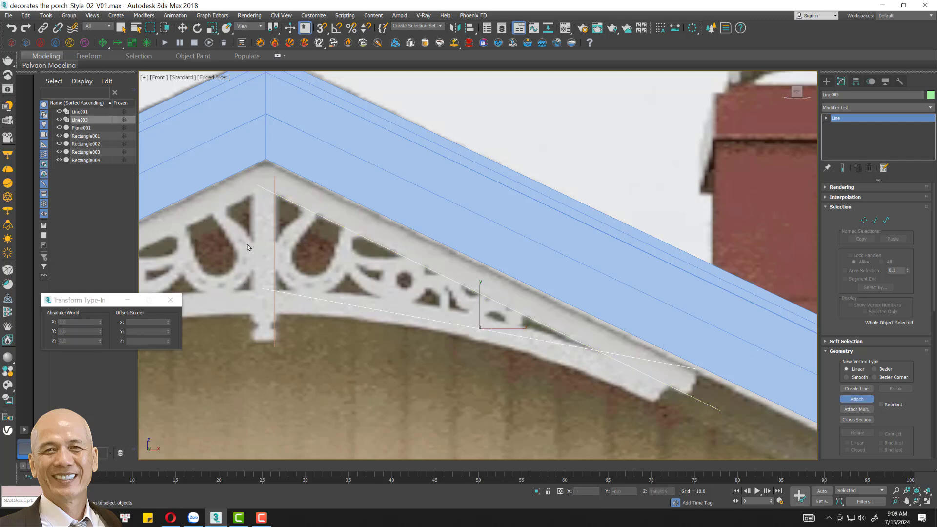
click(274, 248)
middle_drag(343, 182, 433, 216)
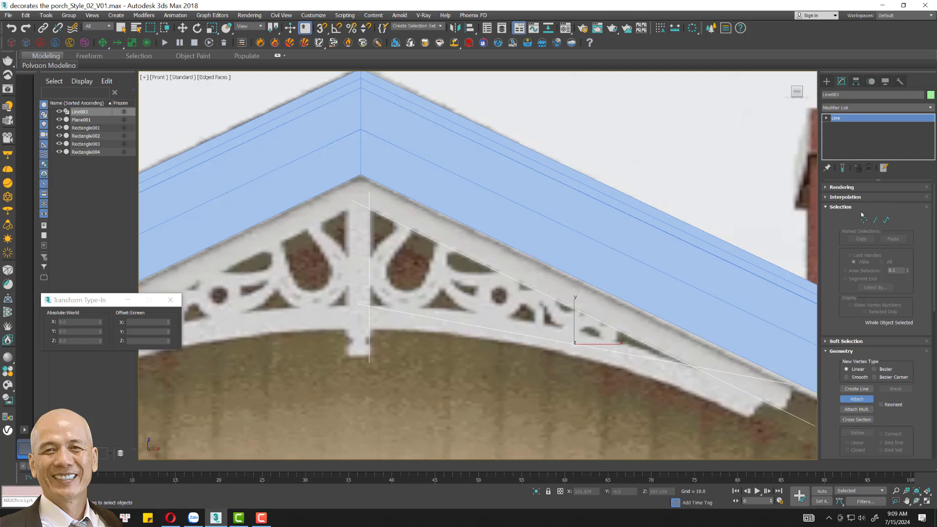
key(1)
- Trace a line along the spoke beside the centre post up to the top edge
middle_drag(527, 195, 569, 211)
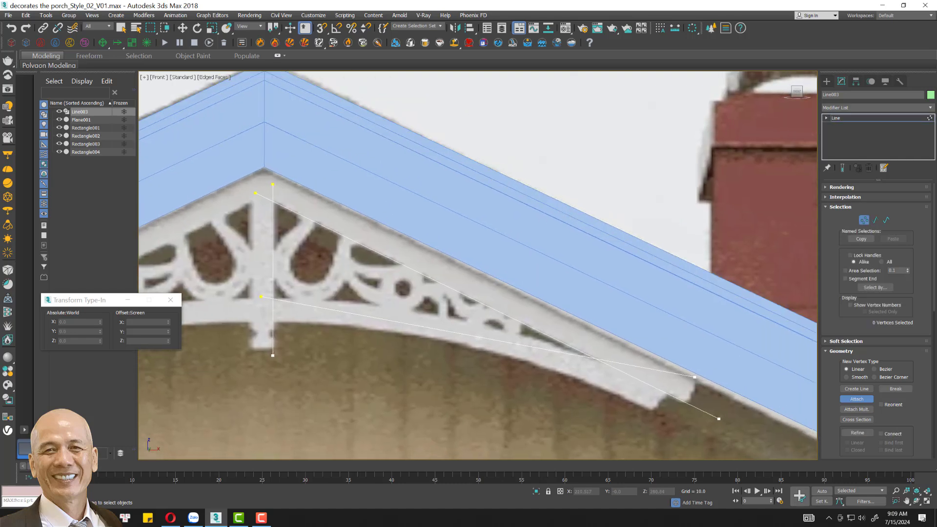
scroll(567, 248, down, 3)
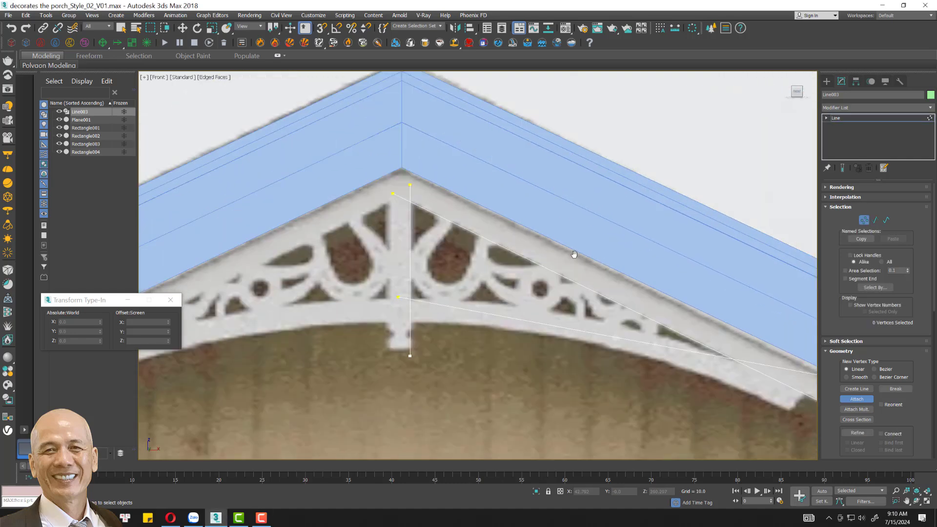
scroll(567, 248, up, 6)
middle_drag(567, 248, 498, 214)
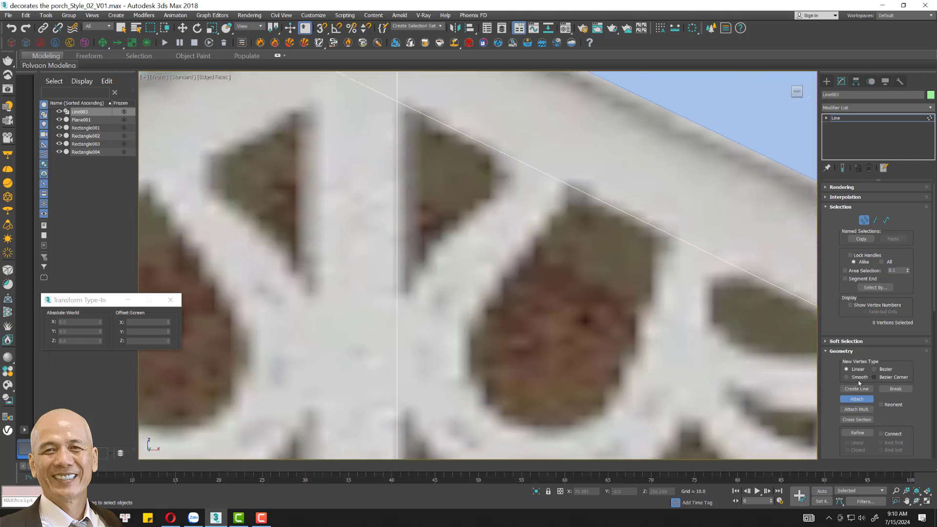
click(385, 315)
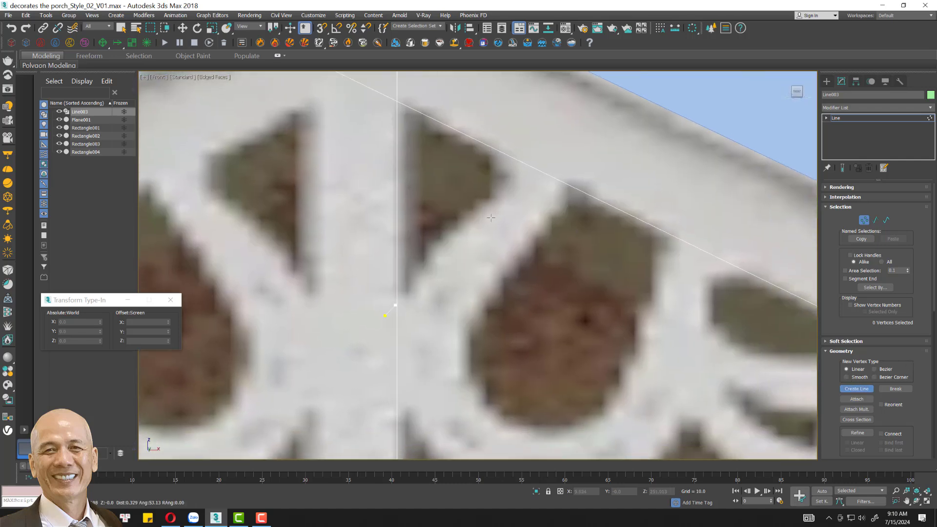
click(545, 135)
right_click(545, 135)
- Outline the right teardrop opening with a four-point line
scroll(545, 134, down, 1)
scroll(545, 134, down, 1)
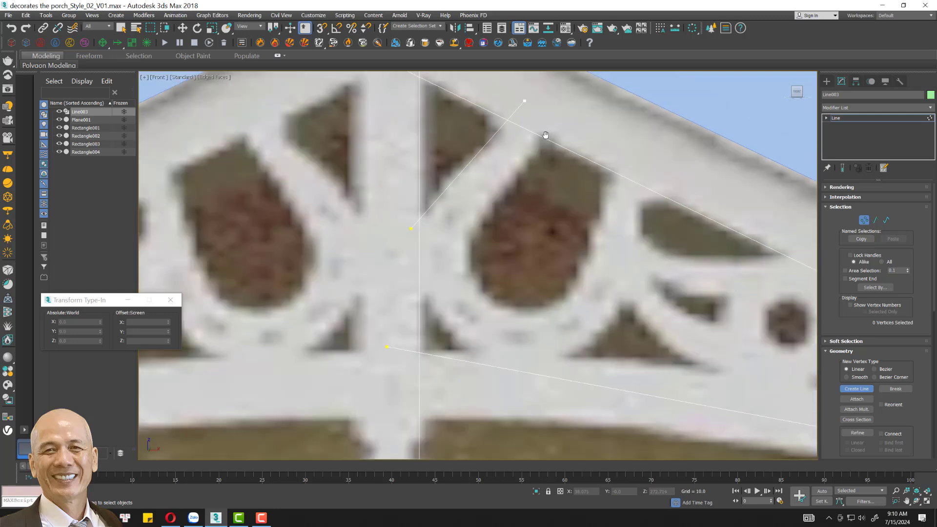
scroll(545, 134, down, 1)
key(F10)
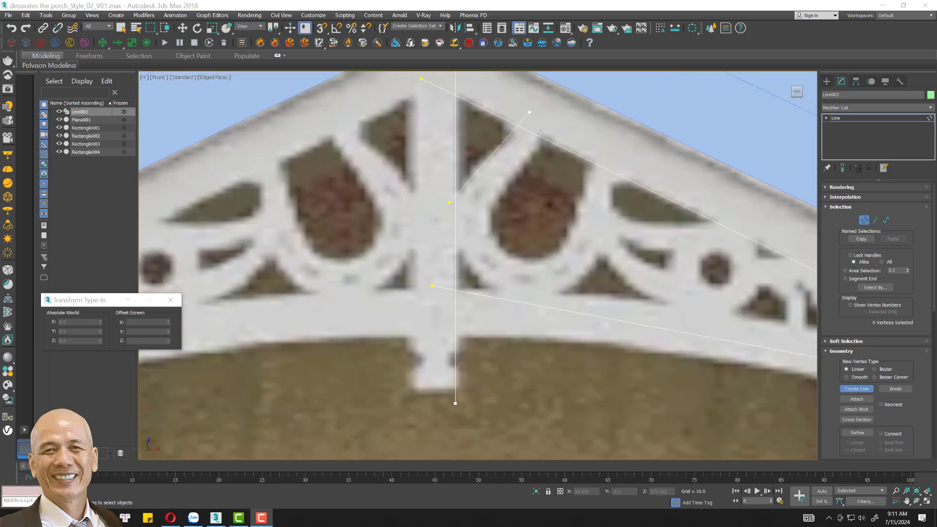
click(550, 119)
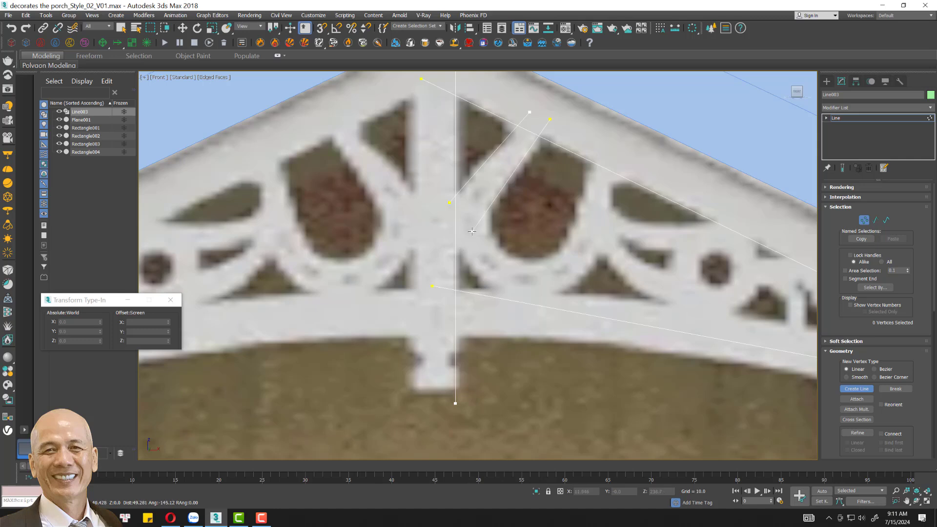
click(472, 231)
click(550, 275)
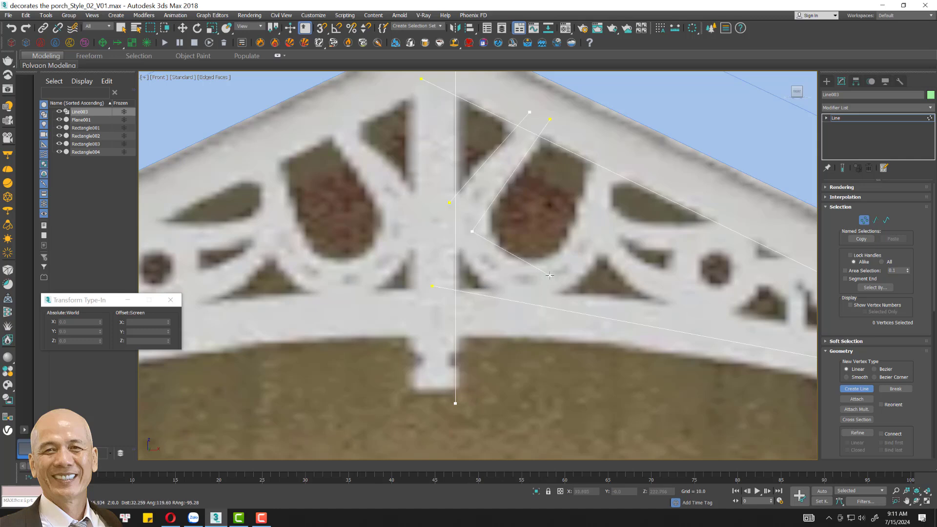
click(601, 144)
right_click(601, 144)
scroll(690, 184, down, 3)
scroll(660, 202, up, 3)
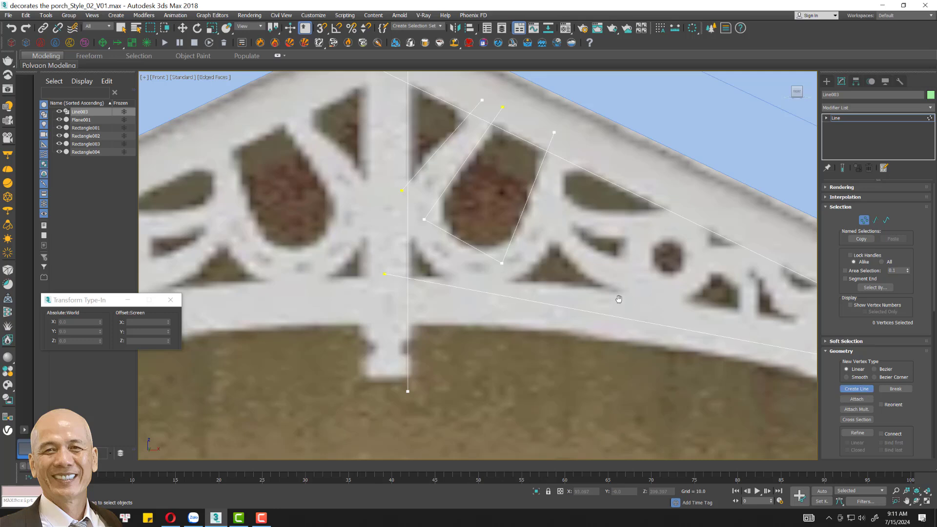
mouse_move(650, 299)
middle_down()
mouse_move(571, 300)
mouse_move(596, 310)
middle_up()
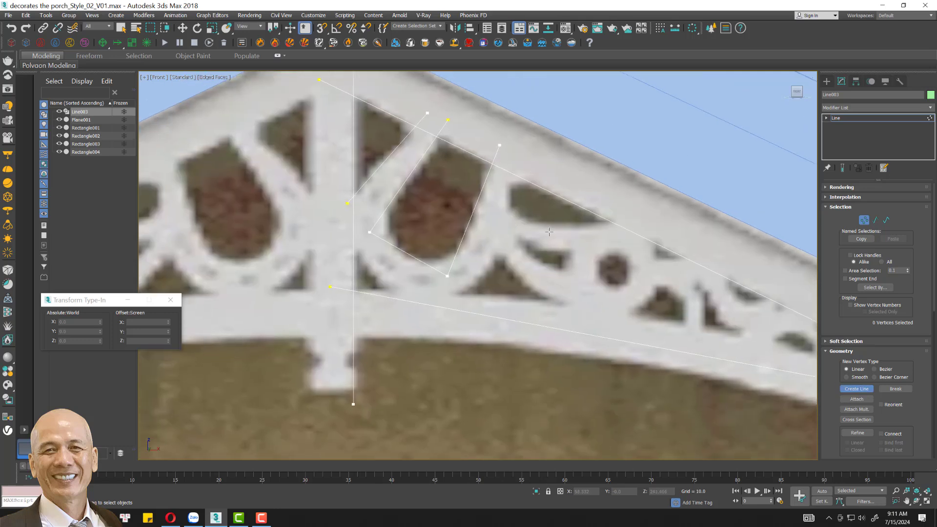
- Draw a straight line along the next spoke of the bracket
click(653, 220)
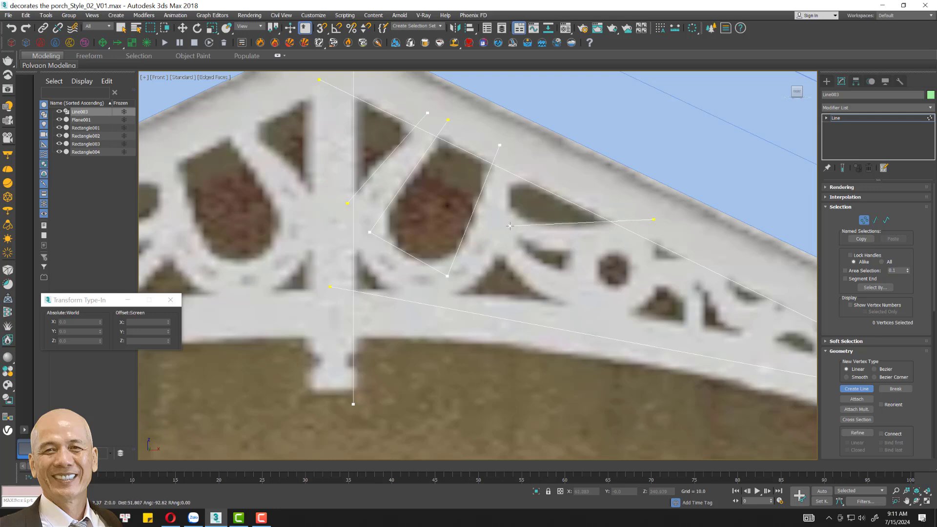
click(513, 147)
right_click(514, 147)
key(F10)
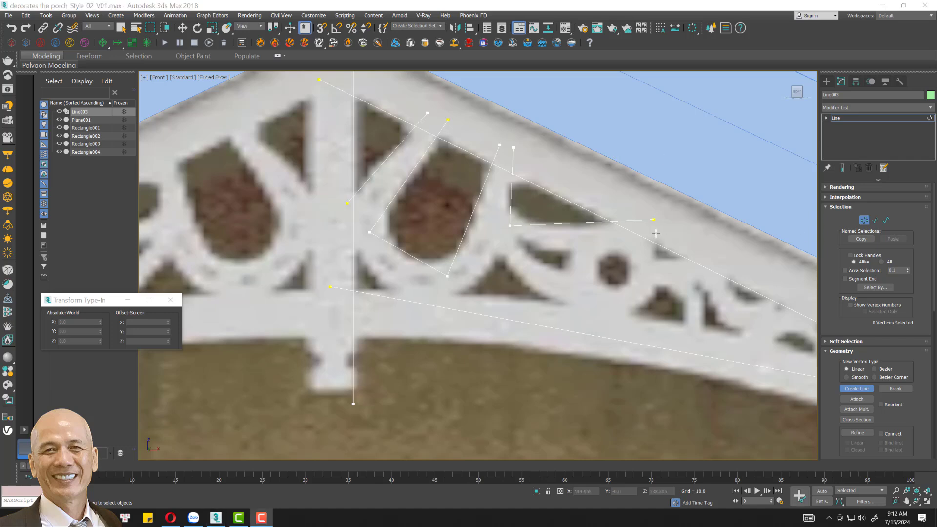
- Place corner points around the next opening and the small triangular opening
click(656, 234)
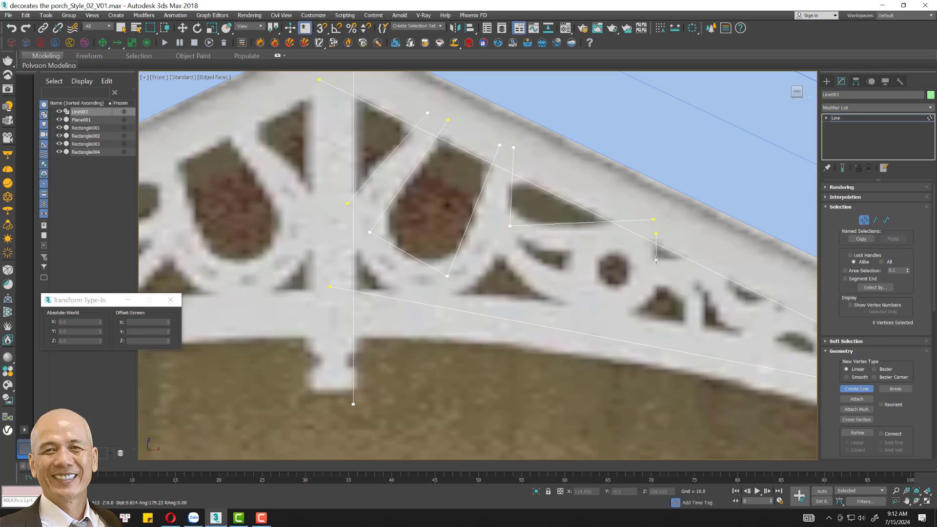
click(656, 260)
click(720, 257)
middle_drag(719, 257, 596, 235)
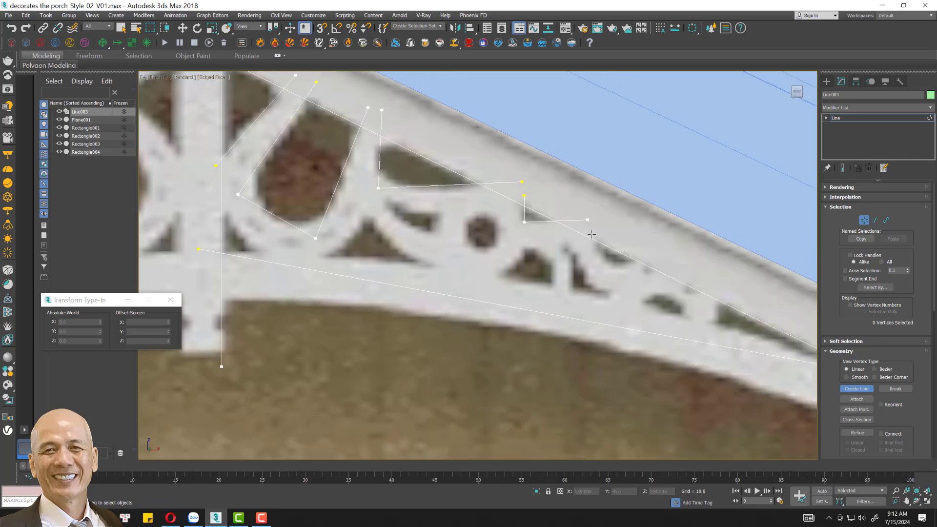
click(592, 235)
click(607, 265)
click(657, 257)
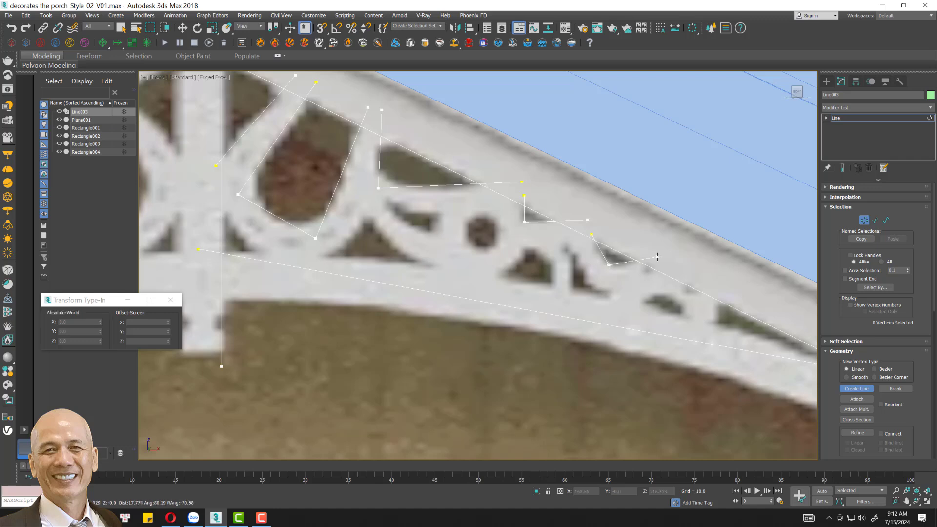
middle_drag(670, 232, 487, 168)
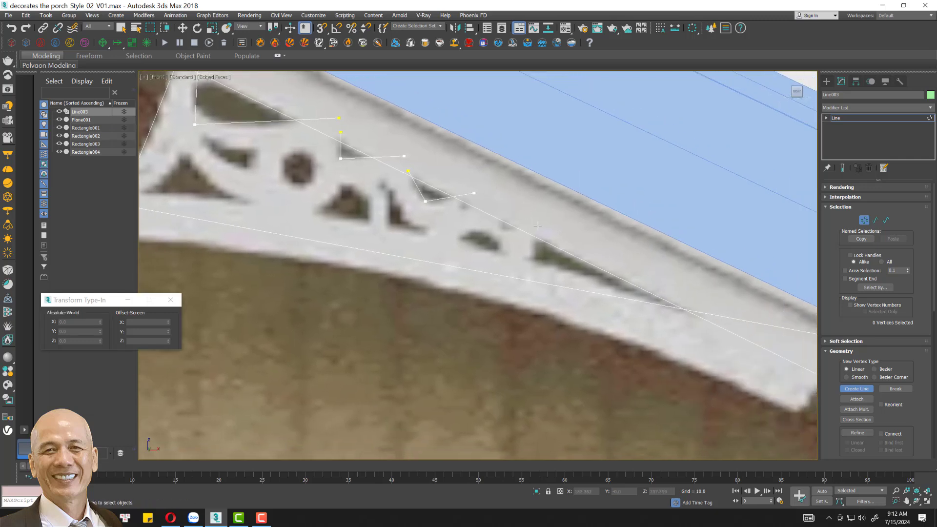
- Trace a triangular opening and close it on its start vertex using Snaps
click(539, 216)
click(533, 262)
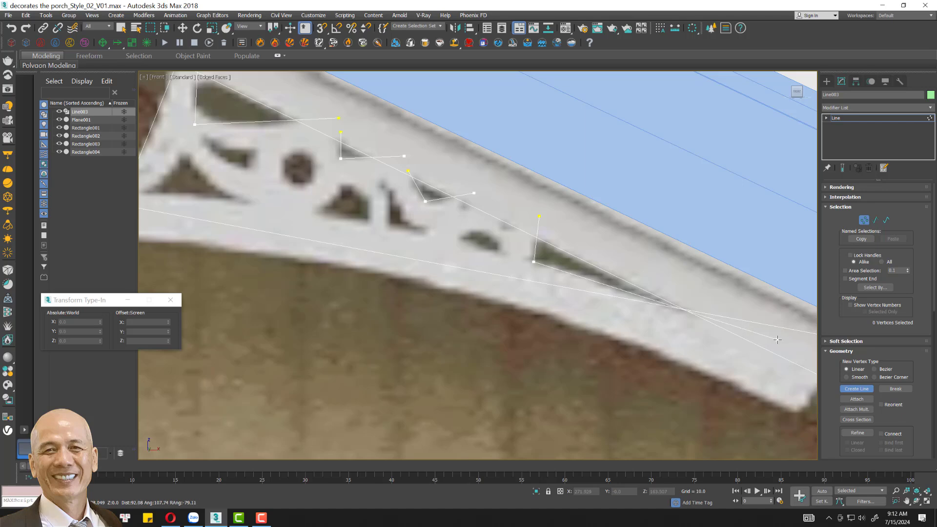
scroll(777, 340, down, 3)
scroll(711, 335, up, 3)
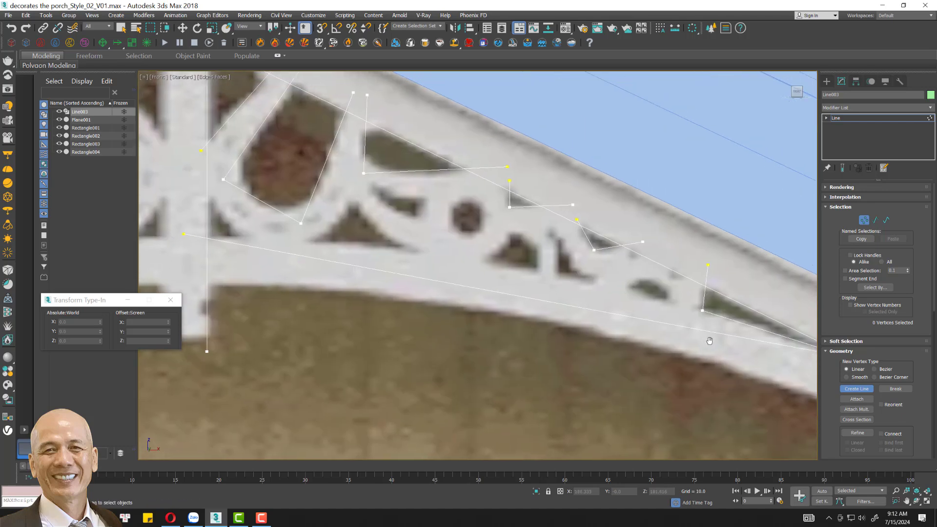
scroll(548, 306, down, 3)
scroll(493, 284, up, 3)
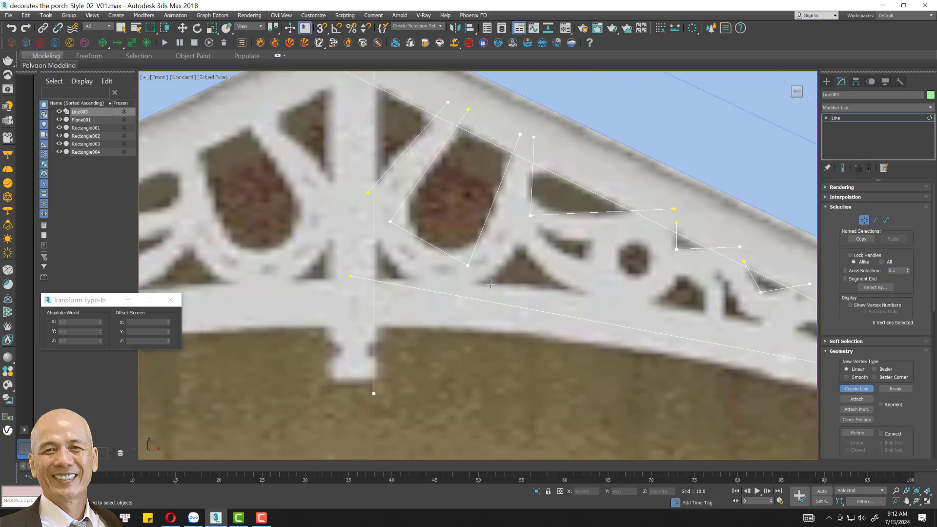
click(479, 283)
click(521, 248)
click(570, 290)
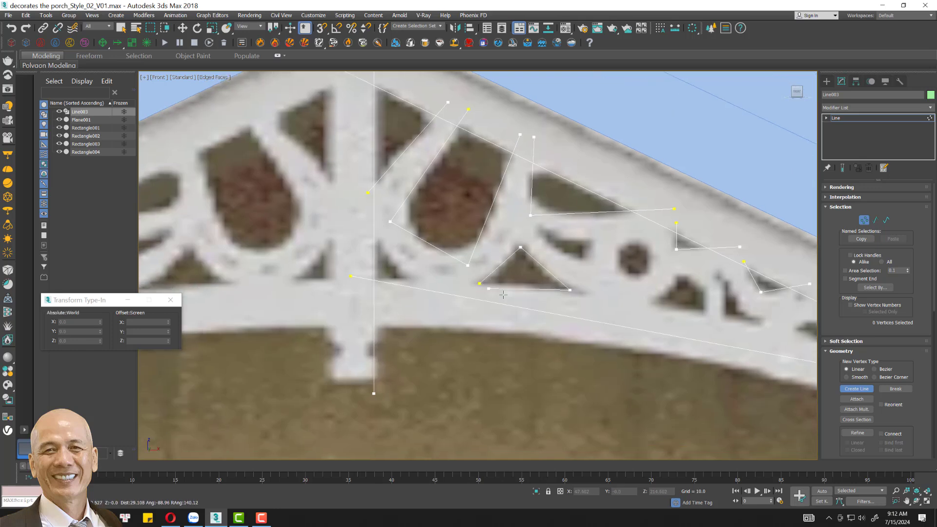
key(s)
click(480, 284)
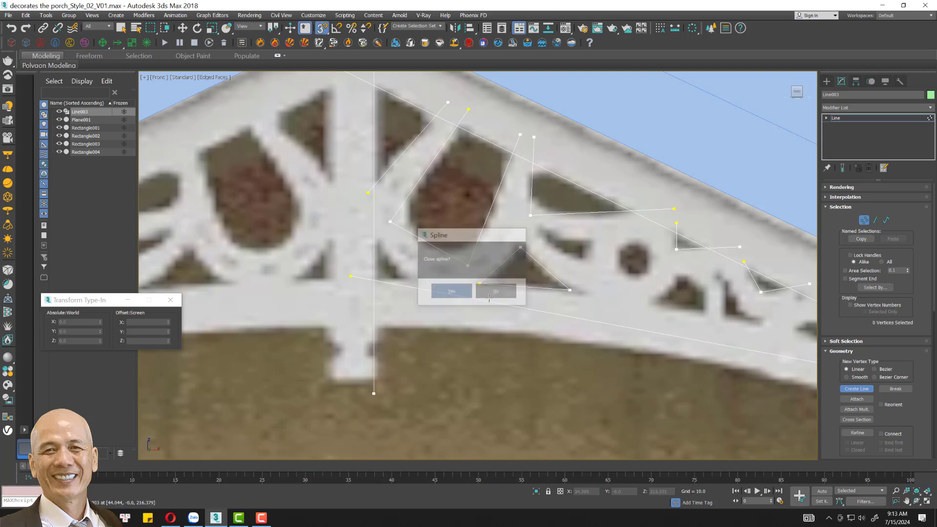
click(489, 295)
- Outline the next small opening, snapping back to its start vertex to close it
middle_drag(595, 282, 446, 278)
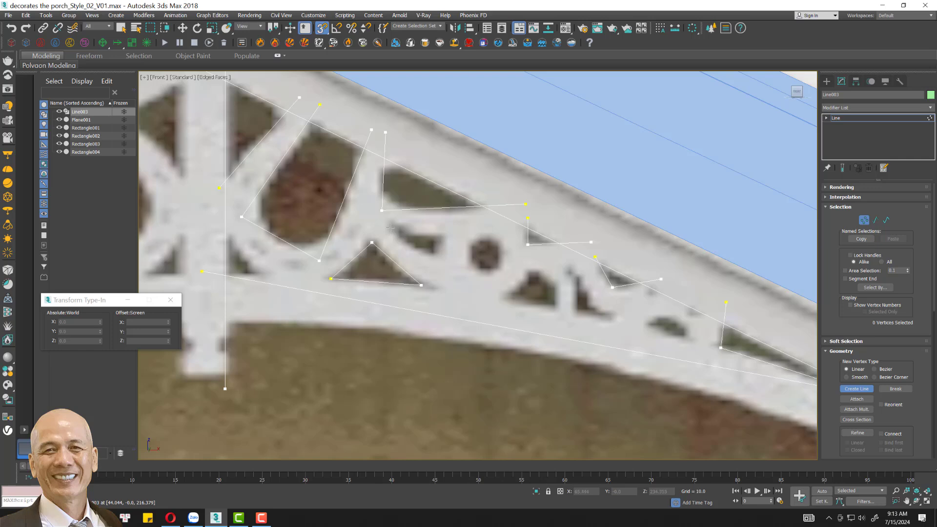
key(s)
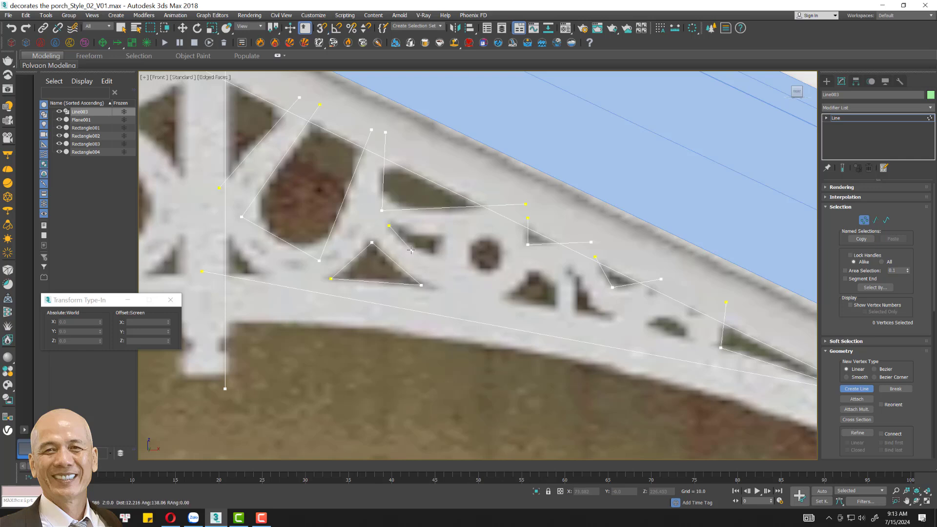
click(410, 247)
click(434, 254)
click(438, 234)
key(s)
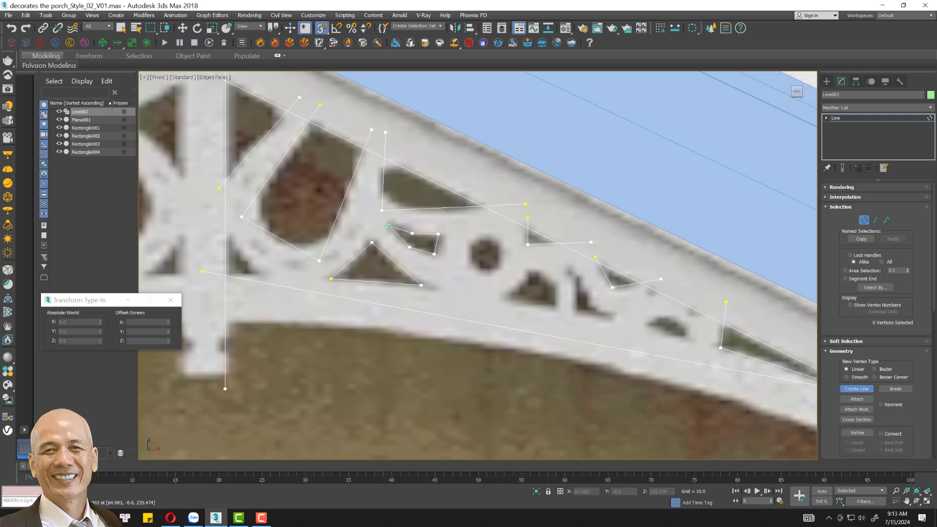
click(389, 226)
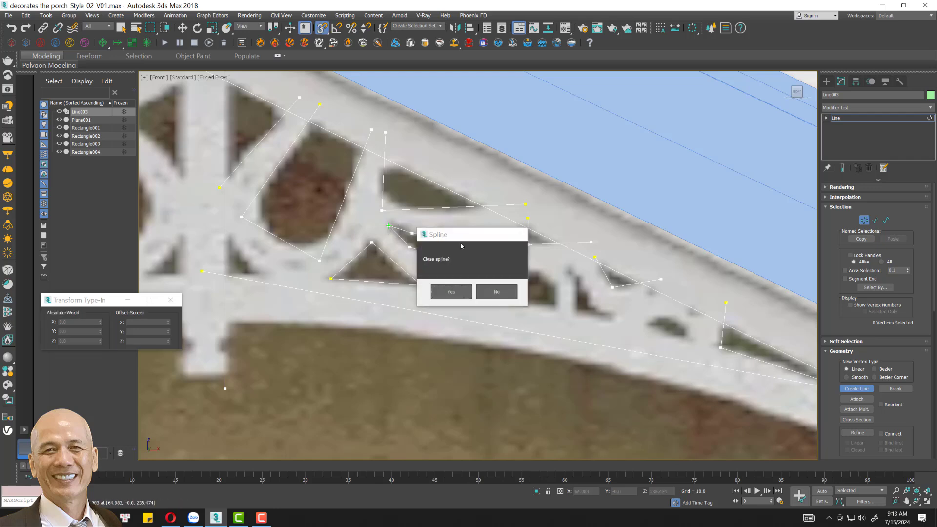
click(450, 291)
- Close an outline around the next opening further down the bracket
middle_drag(575, 279, 425, 246)
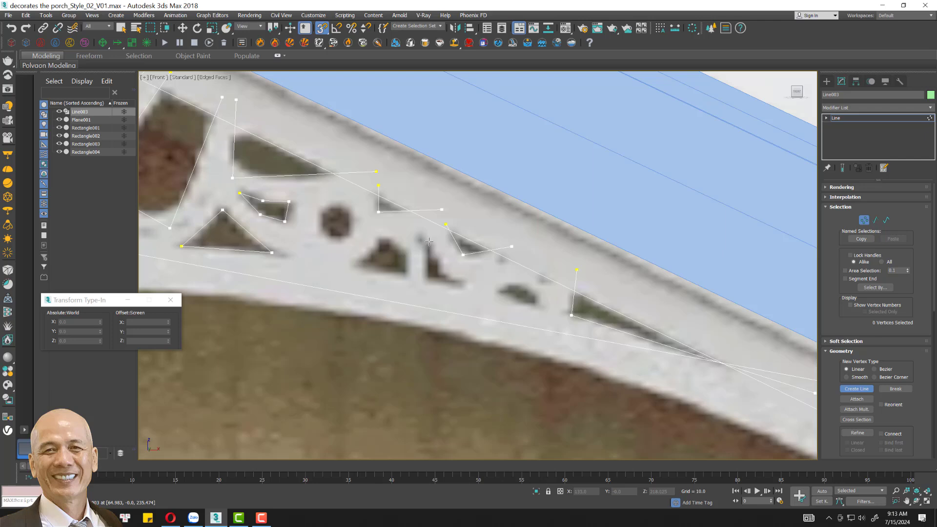
click(425, 279)
click(427, 238)
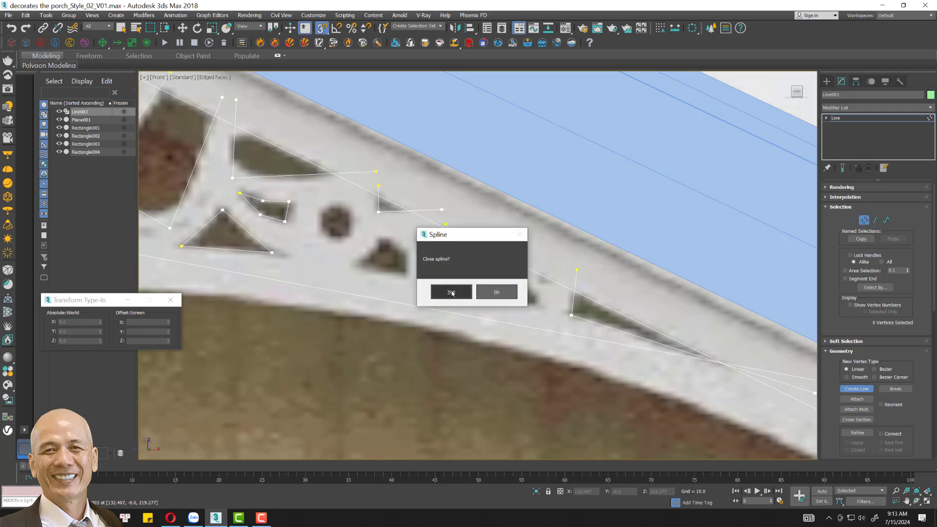
key(Return)
- Outline the small triangular opening as a closed spline, redoing one misplaced corner
click(497, 293)
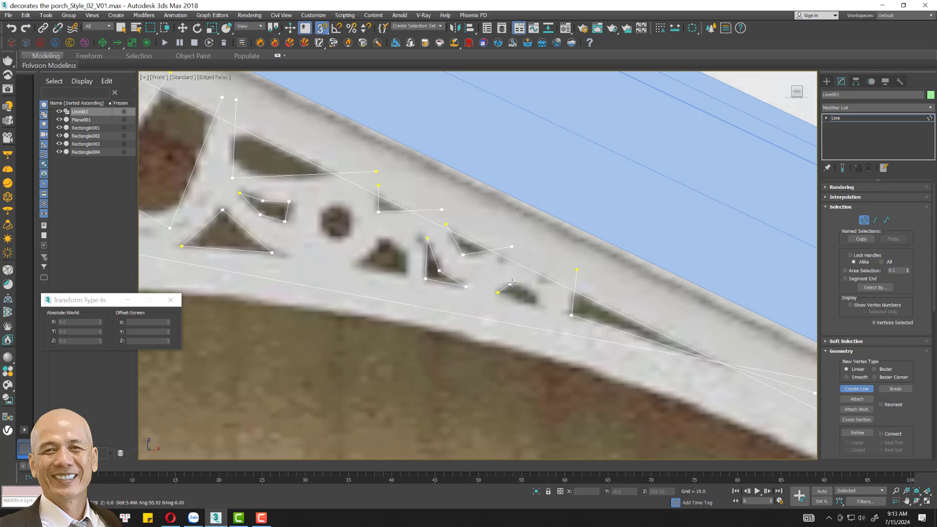
click(517, 282)
click(538, 296)
key(BackSpace)
click(496, 291)
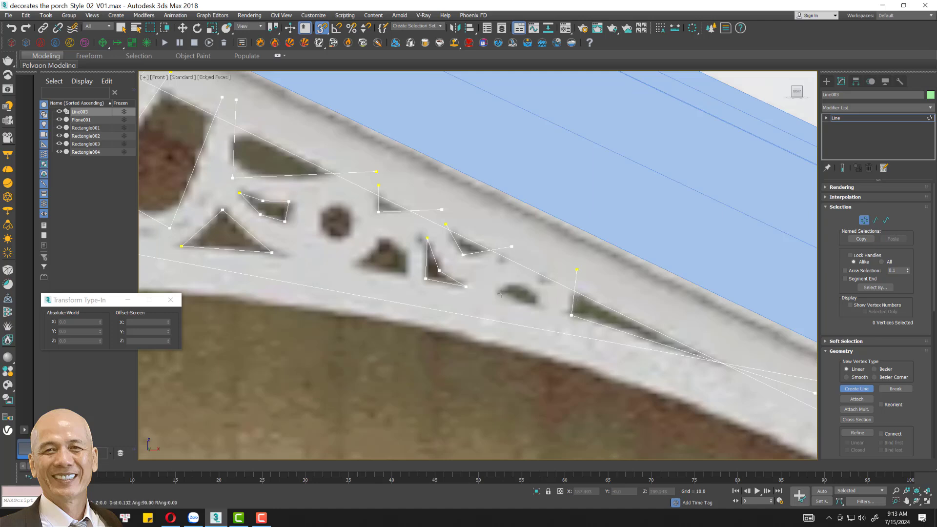
click(537, 307)
click(526, 283)
click(497, 291)
click(451, 291)
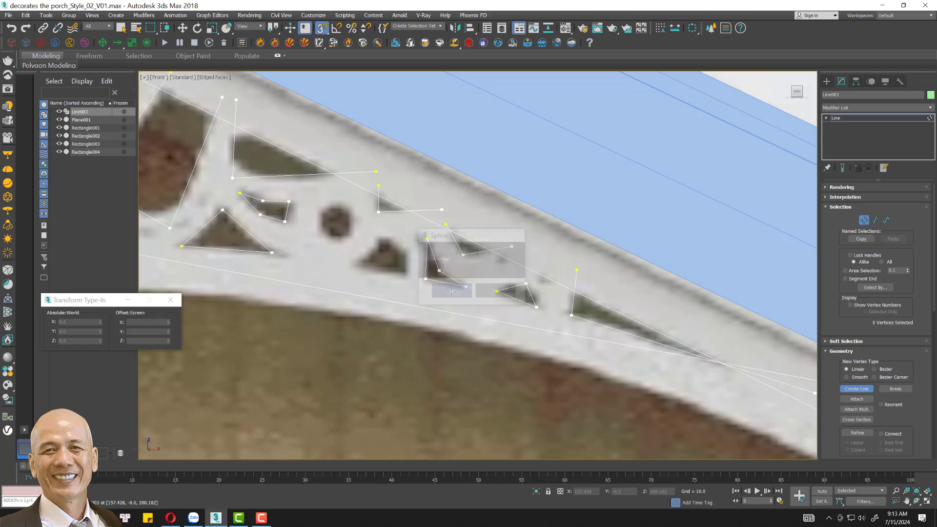
- Trace a closed five-point outline around the diamond-shaped opening
middle_drag(376, 267, 563, 311)
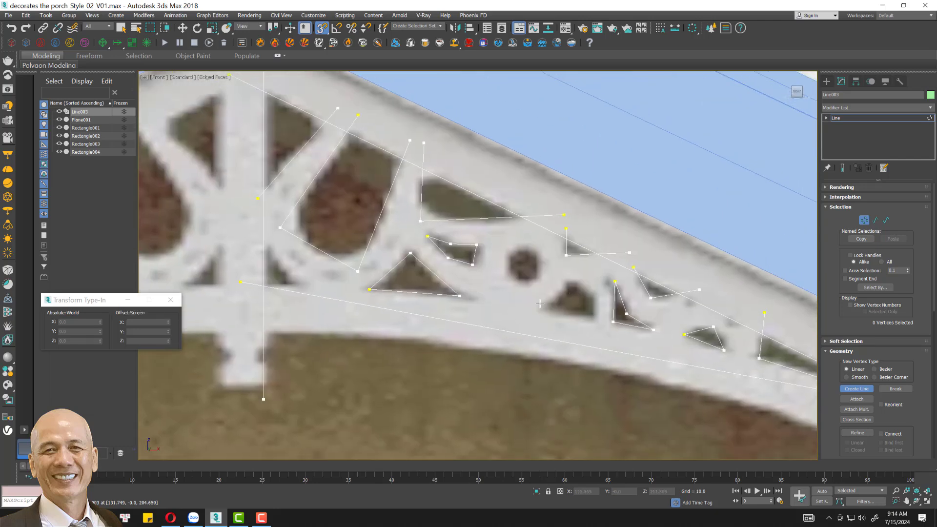
click(542, 305)
click(571, 281)
click(594, 295)
click(595, 317)
click(556, 308)
click(542, 304)
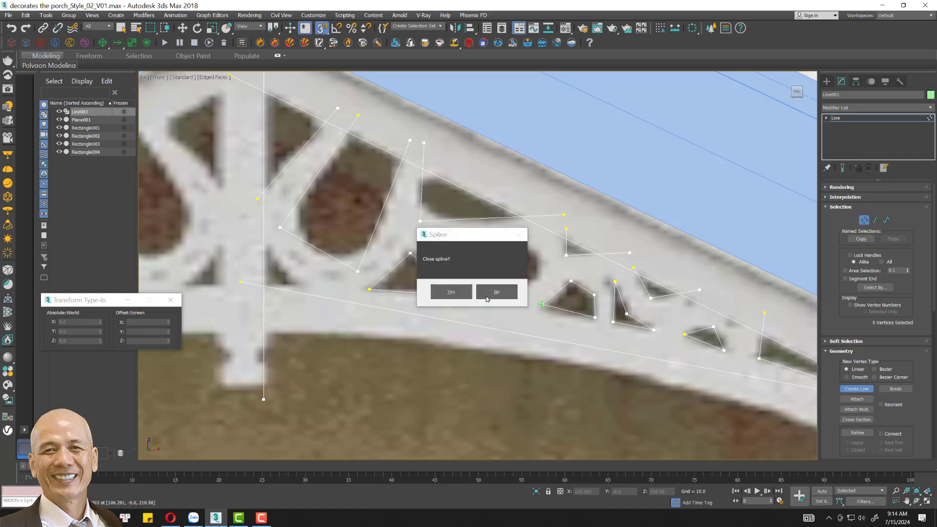
click(452, 292)
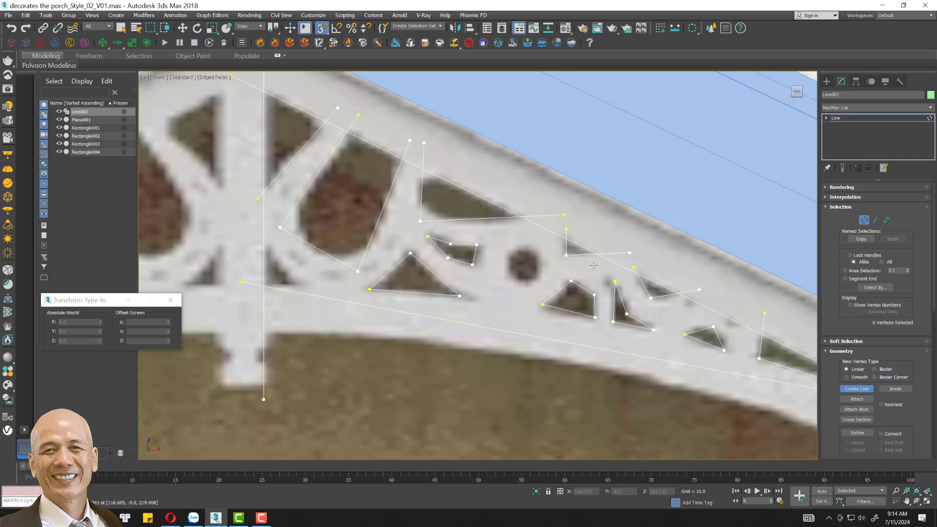
- Trace a closed triangular outline around the next small opening
click(511, 248)
click(545, 257)
click(536, 287)
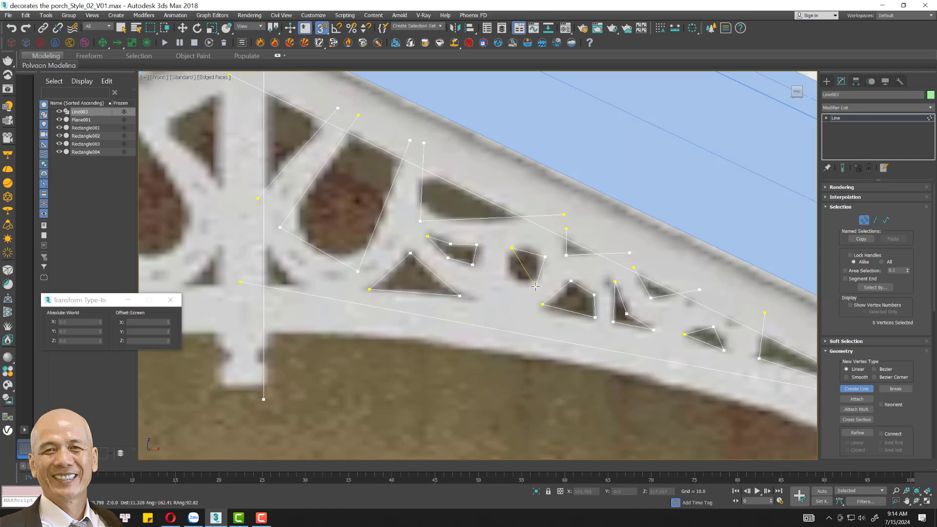
click(512, 248)
click(451, 291)
- Draw a new line left of the centre post at the gable peak
scroll(429, 376, down, 3)
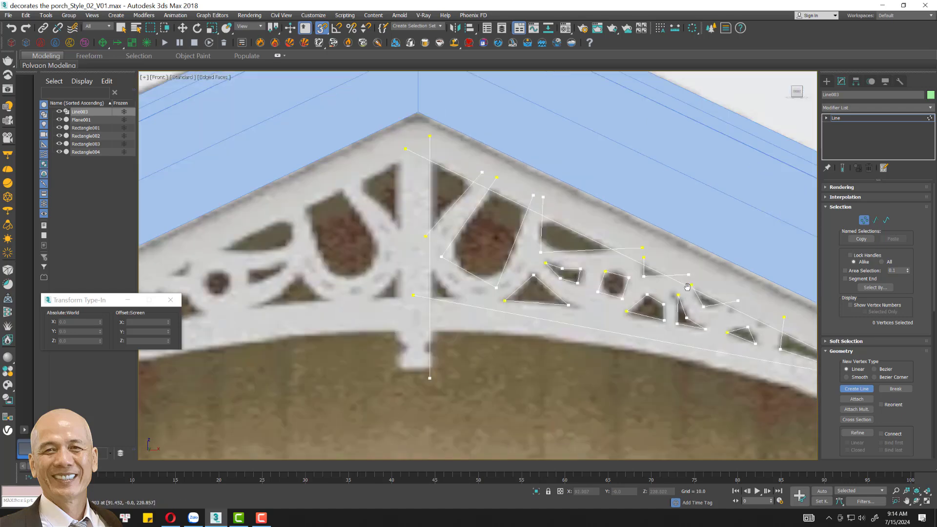
middle_drag(430, 376, 530, 387)
scroll(575, 299, up, 3)
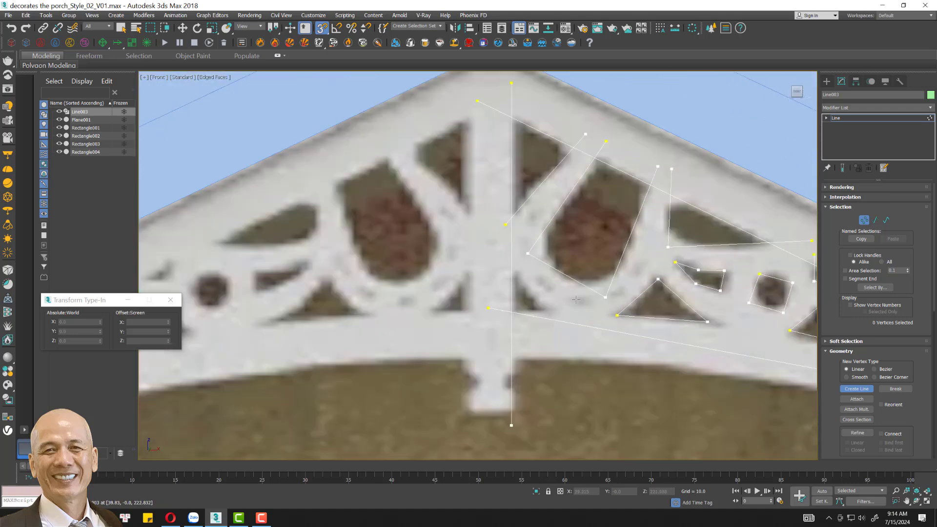
click(502, 254)
click(569, 341)
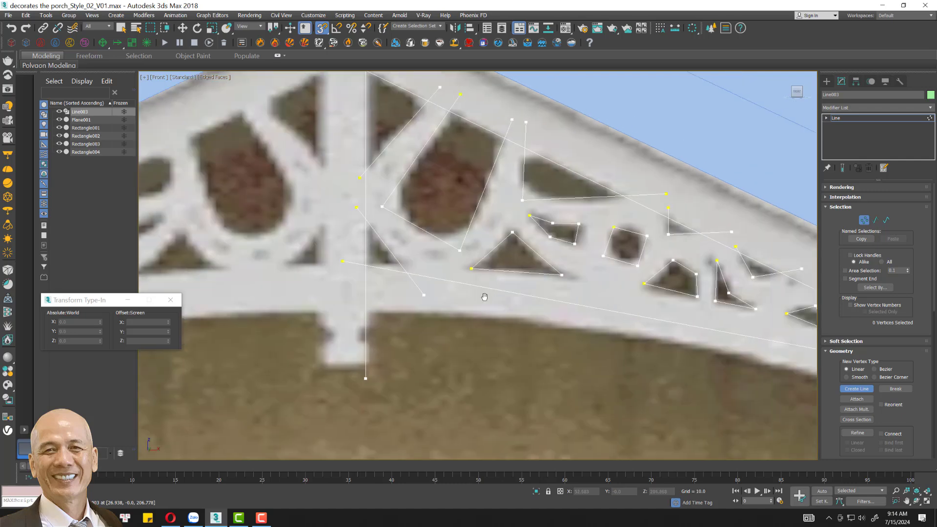
scroll(482, 295, down, 3)
middle_drag(429, 303, 467, 307)
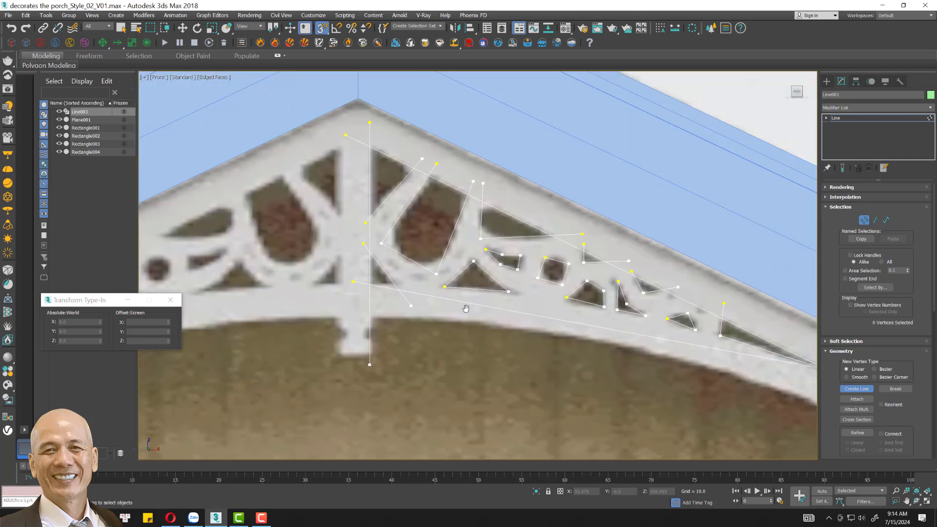
click(863, 220)
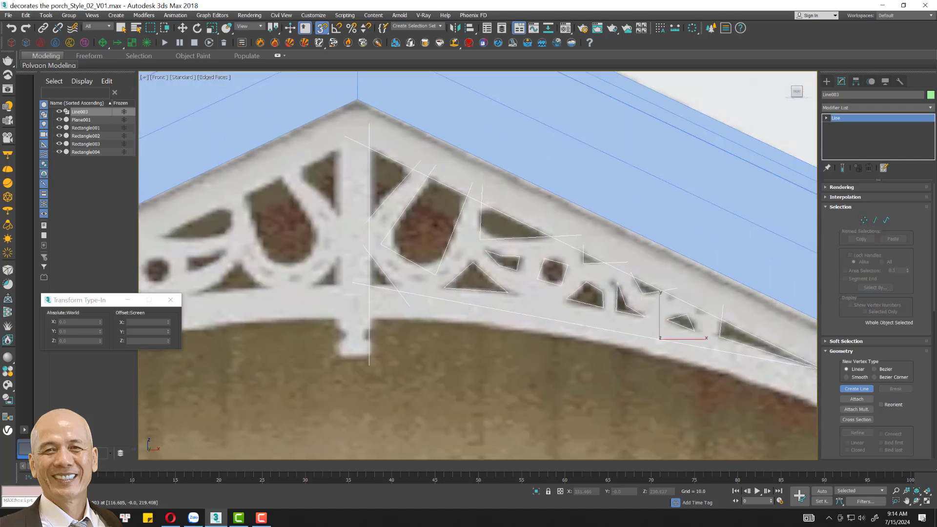
- Switch to Vertex editing near the large opening and activate the Fillet tool
click(856, 389)
key(w)
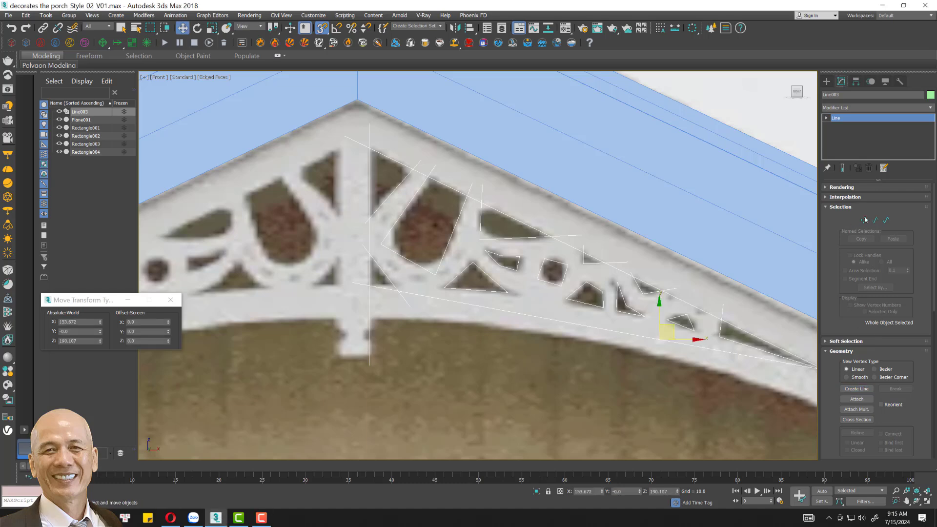
click(864, 221)
scroll(389, 321, up, 3)
scroll(485, 356, up, 2)
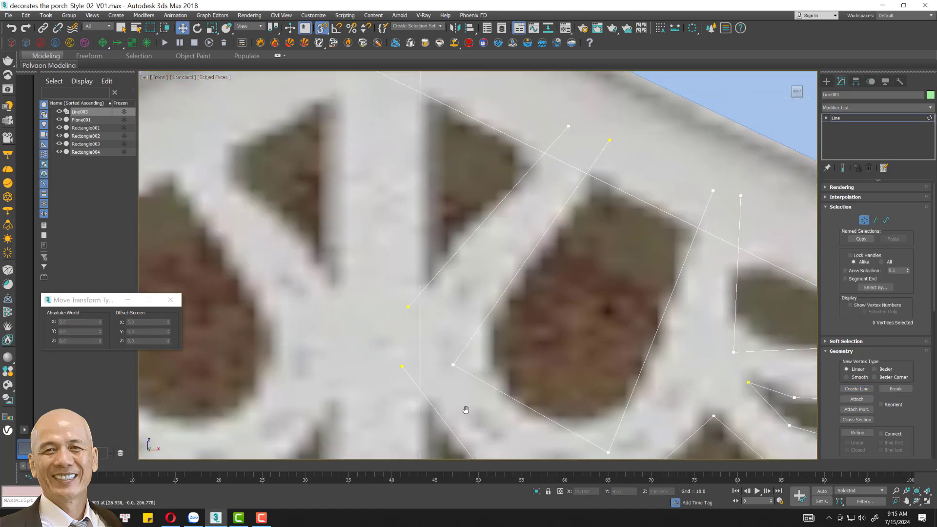
middle_drag(464, 410, 440, 279)
click(907, 388)
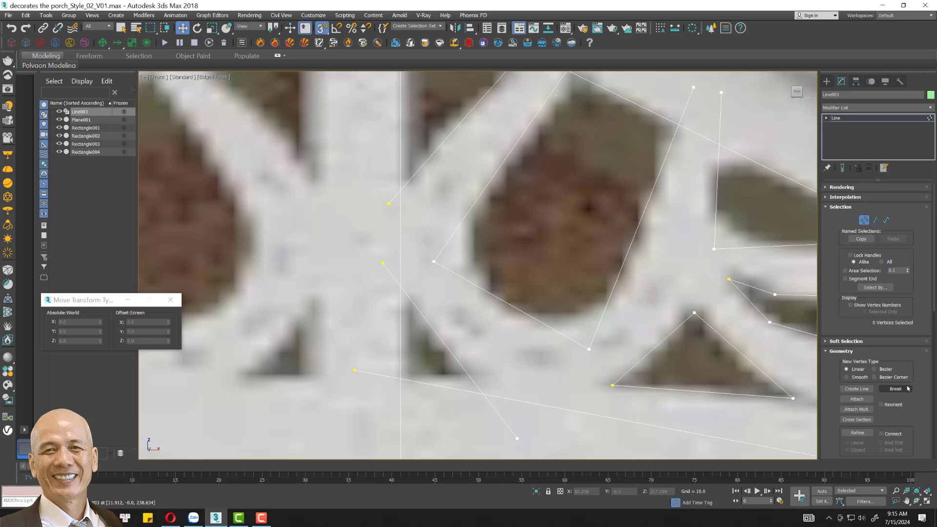
scroll(900, 390, down, 2)
scroll(886, 398, down, 2)
scroll(873, 402, down, 1)
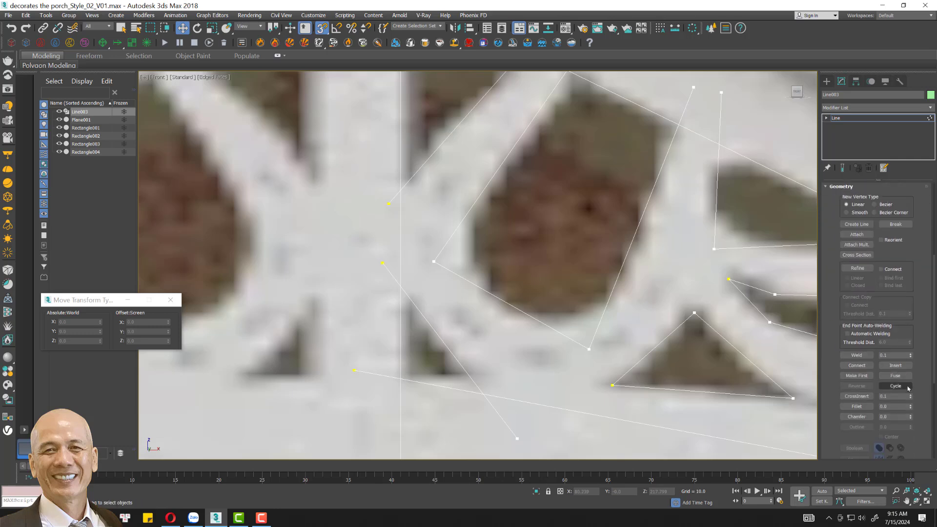
click(857, 407)
- Fillet corners of the large opening, long triangle, small quadrilateral and square outlines
drag(433, 263, 497, 184)
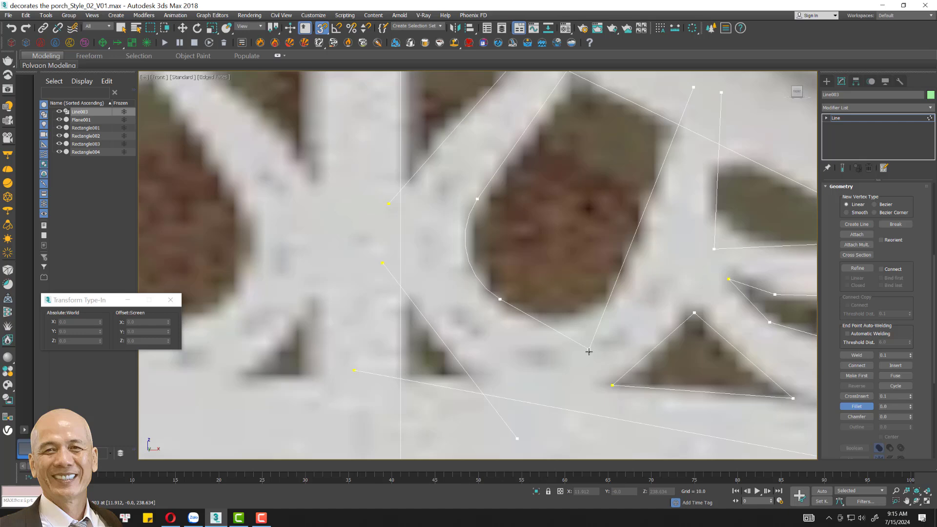
drag(589, 351, 602, 268)
middle_drag(633, 270, 549, 298)
drag(538, 293, 608, 260)
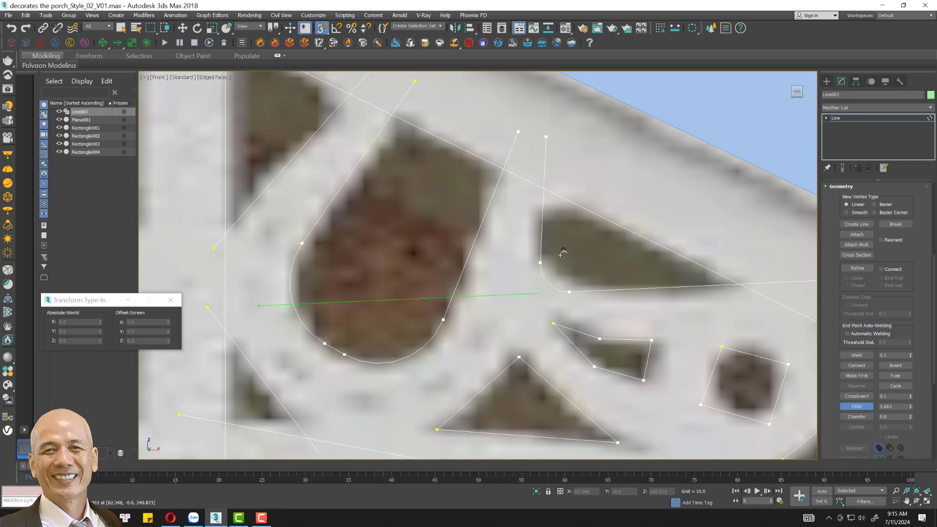
middle_drag(608, 260, 565, 233)
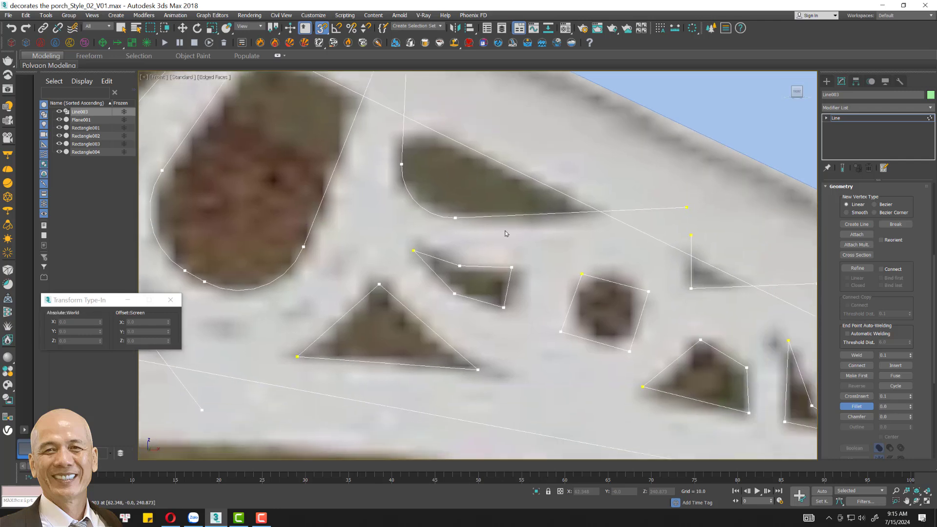
drag(535, 237, 541, 247)
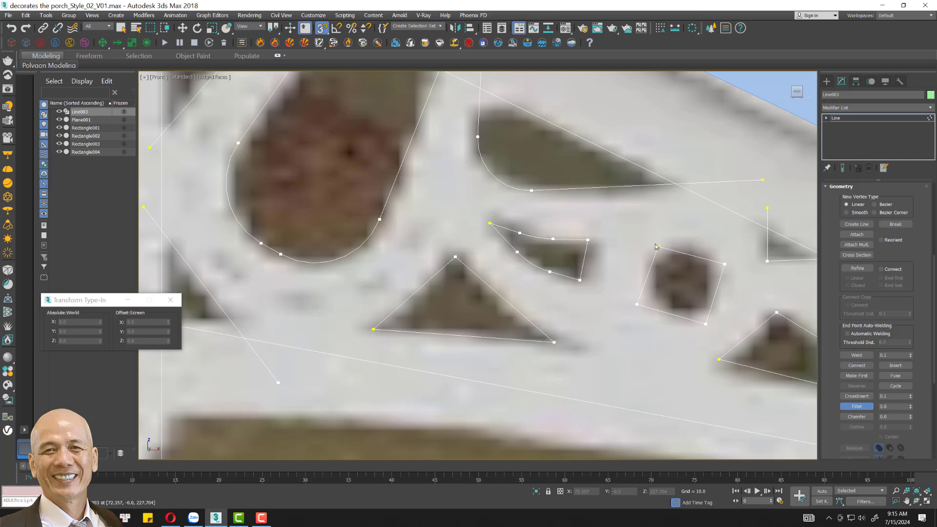
middle_drag(656, 246, 560, 213)
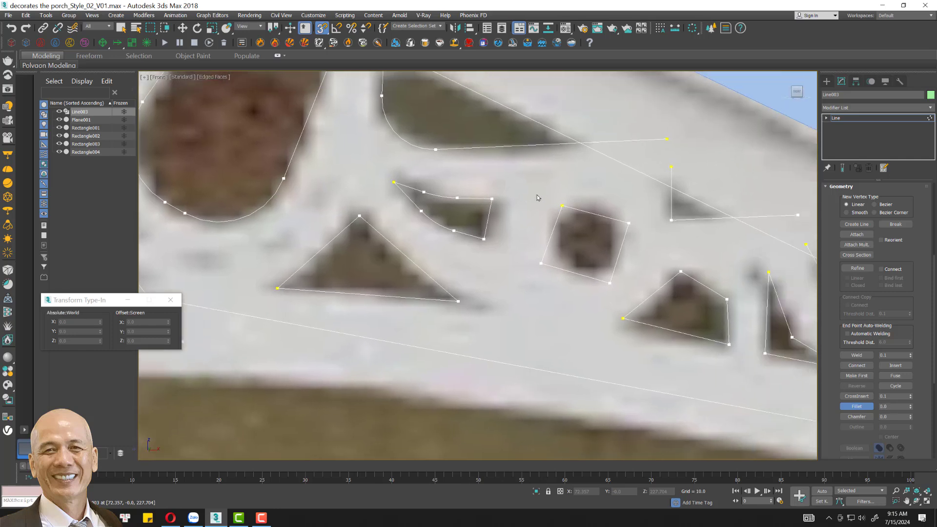
mouse_move(537, 197)
mouse_down()
mouse_move(622, 293)
mouse_move(612, 261)
mouse_move(624, 207)
mouse_up()
- Round the trapezoid's right corner and the triangle's lower-right and top corners
middle_drag(638, 313, 470, 264)
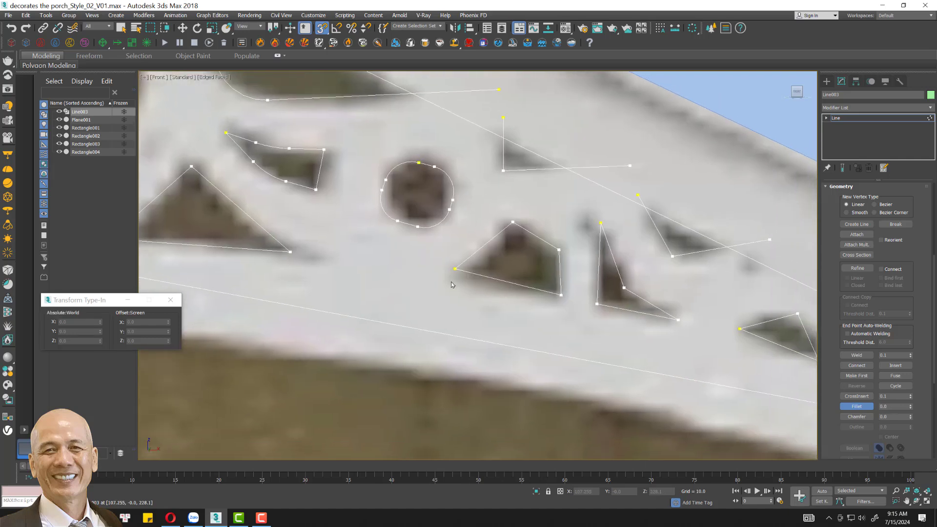
mouse_move(559, 249)
mouse_down()
mouse_move(560, 233)
mouse_move(559, 268)
mouse_up()
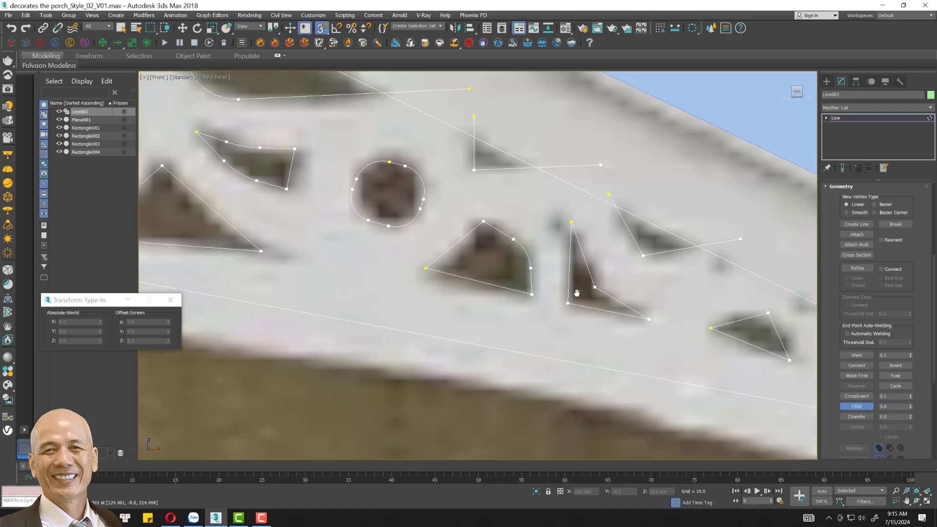
middle_drag(624, 290, 559, 286)
drag(559, 287, 561, 250)
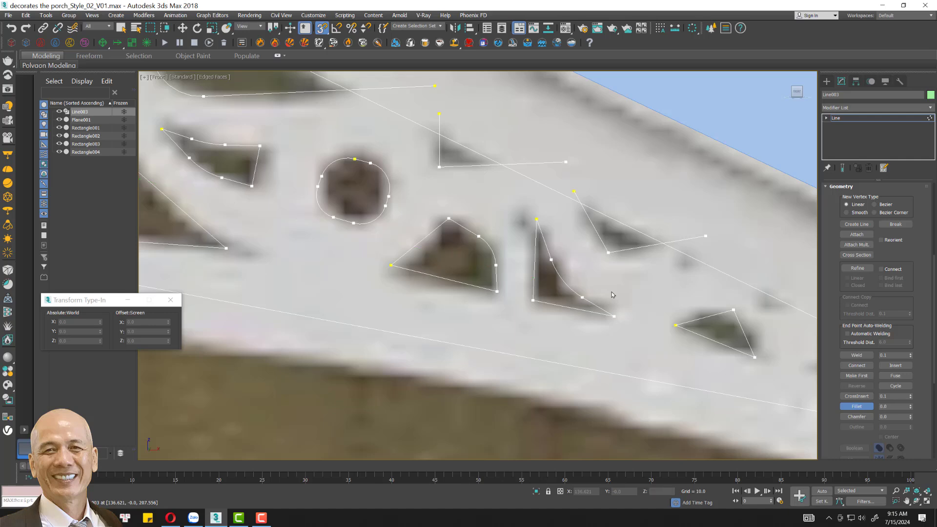
middle_drag(639, 296, 468, 261)
drag(563, 273, 561, 247)
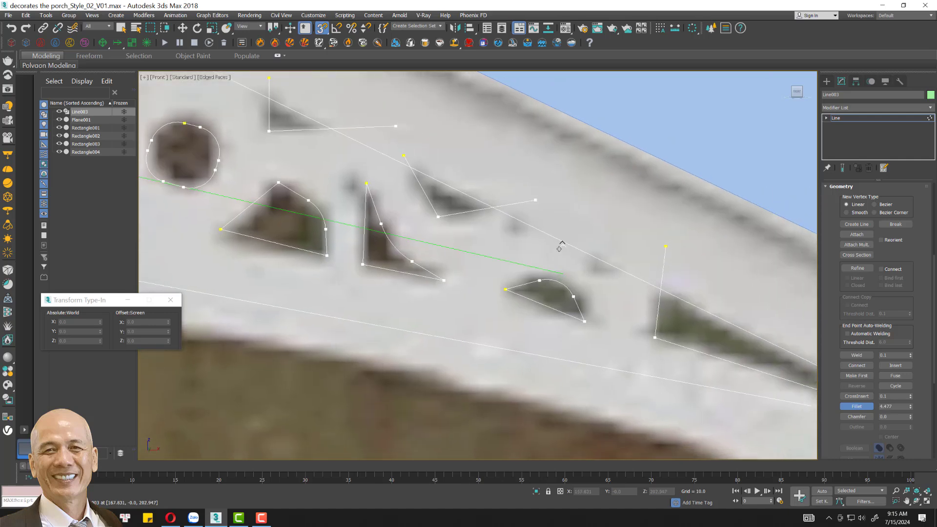
drag(584, 321, 591, 302)
- Fillet the small shape's left corner and two corners of the long sliver outline
drag(506, 290, 514, 272)
middle_drag(543, 293, 355, 246)
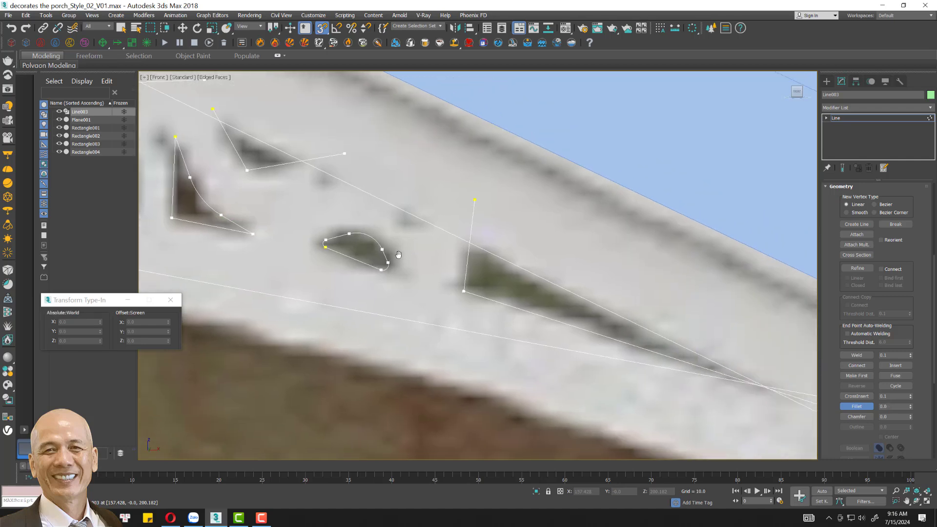
drag(467, 291, 469, 271)
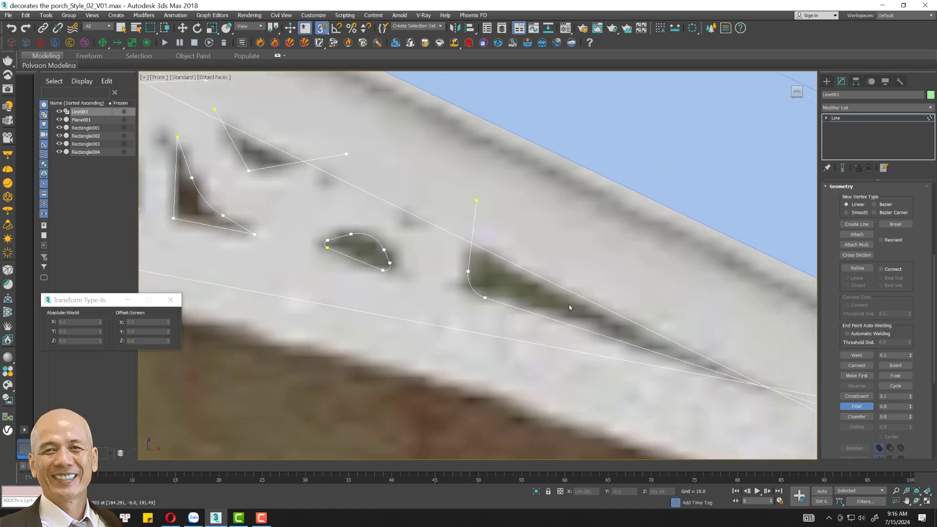
scroll(569, 304, down, 5)
middle_drag(541, 297, 573, 302)
scroll(574, 302, up, 2)
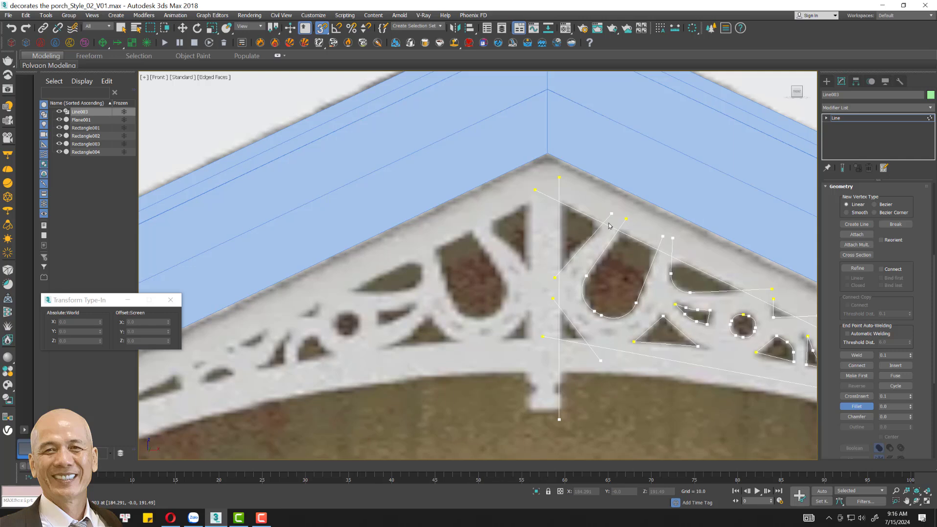
scroll(603, 275, up, 2)
- Switch the line to Spline sub-object level and enable Trim
click(835, 120)
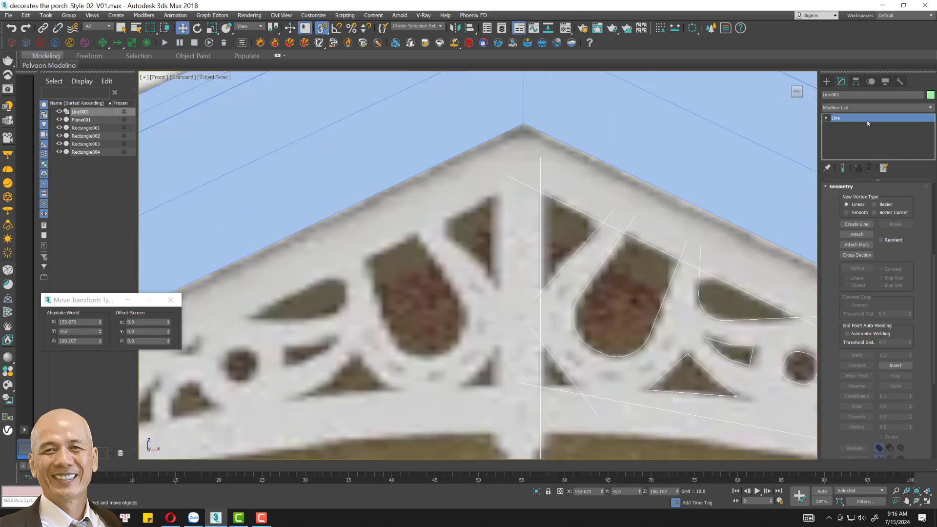
click(826, 118)
click(842, 142)
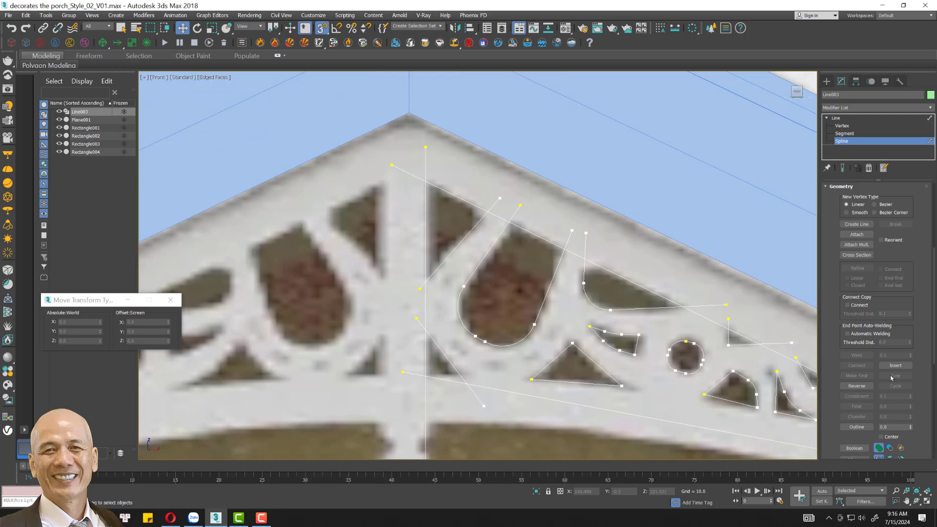
scroll(891, 377, down, 2)
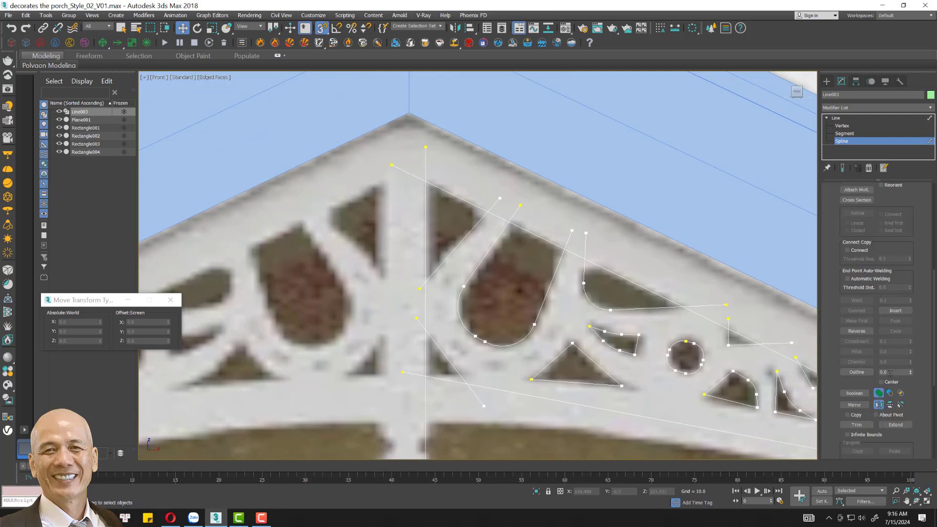
click(856, 425)
- Trim the line ends overhanging the top diagonal along the bracket's right side
click(428, 161)
click(414, 177)
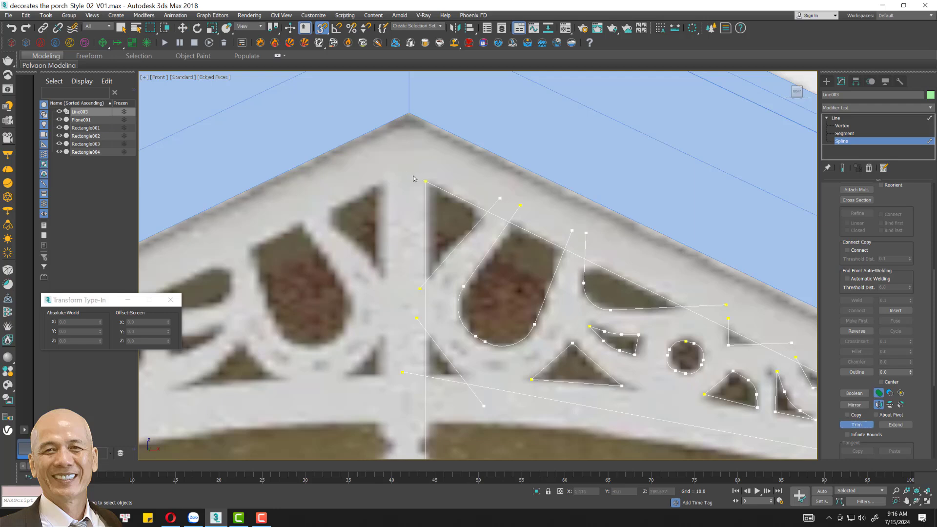
click(499, 204)
click(571, 235)
middle_drag(547, 246, 372, 197)
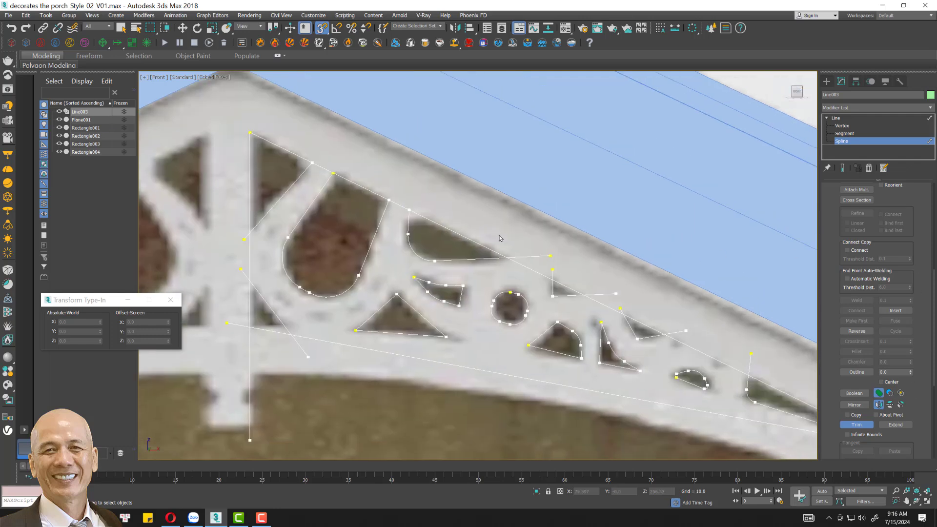
click(553, 273)
middle_drag(576, 254, 604, 242)
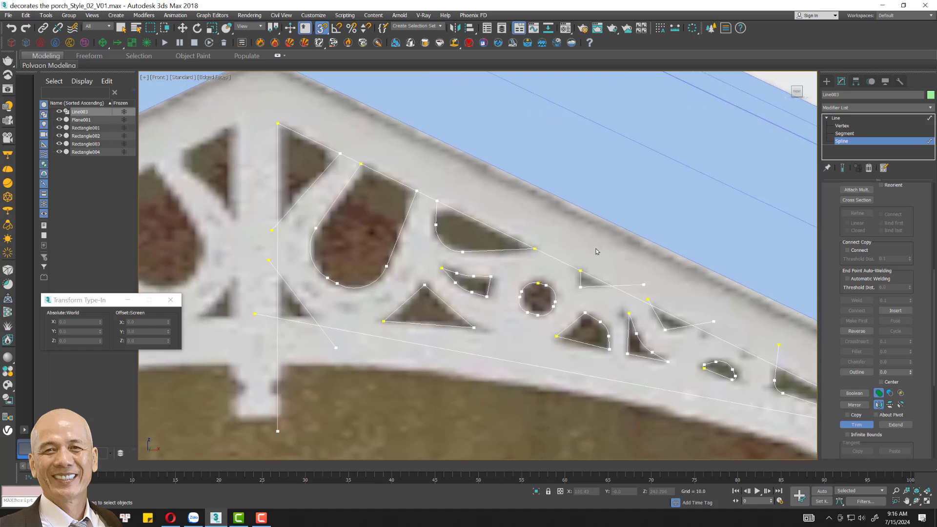
click(428, 196)
- Trim the crossing lines and stray segments past the bracket's lower tip
middle_drag(538, 266, 410, 210)
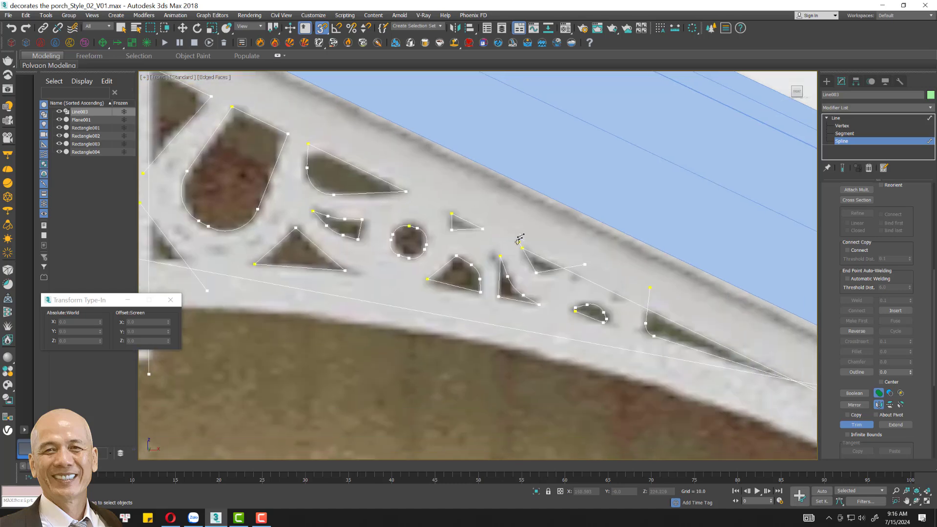
scroll(537, 242, up, 2)
scroll(540, 241, up, 3)
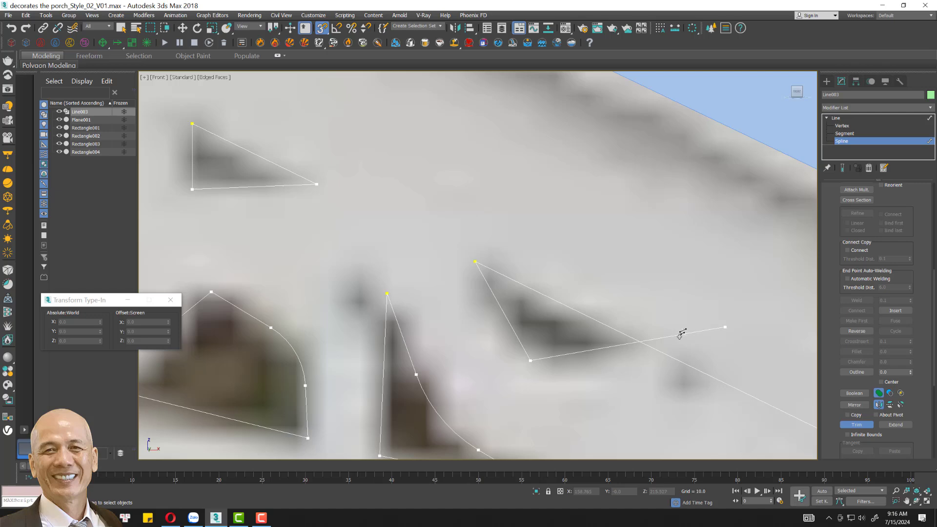
scroll(479, 234, down, 2)
scroll(425, 213, down, 2)
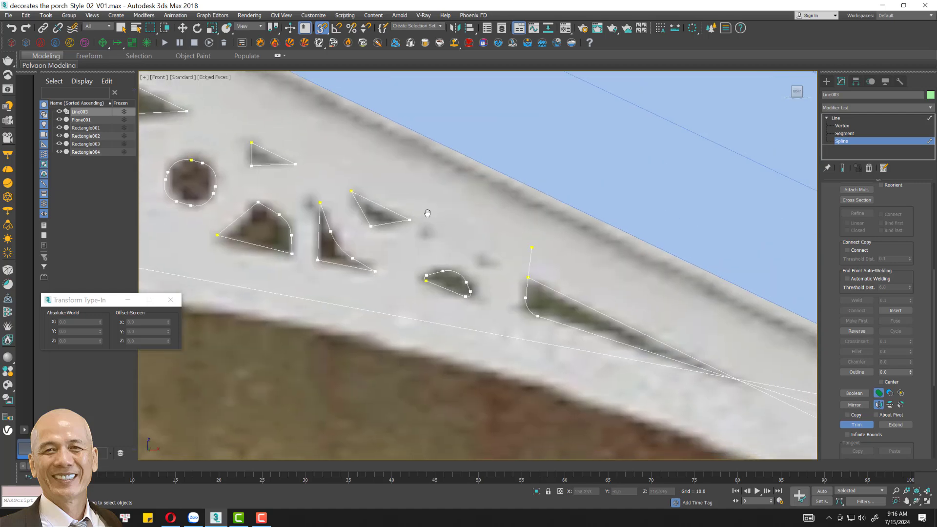
middle_drag(559, 265, 406, 188)
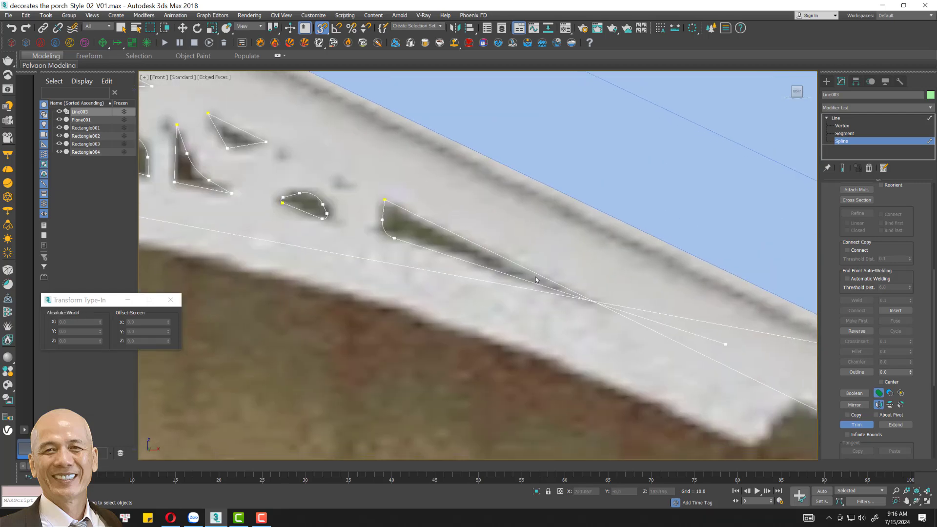
click(699, 336)
click(701, 324)
click(674, 339)
- Pan and zoom to bring the arched cut-outs and centre post into view
middle_drag(559, 299, 747, 312)
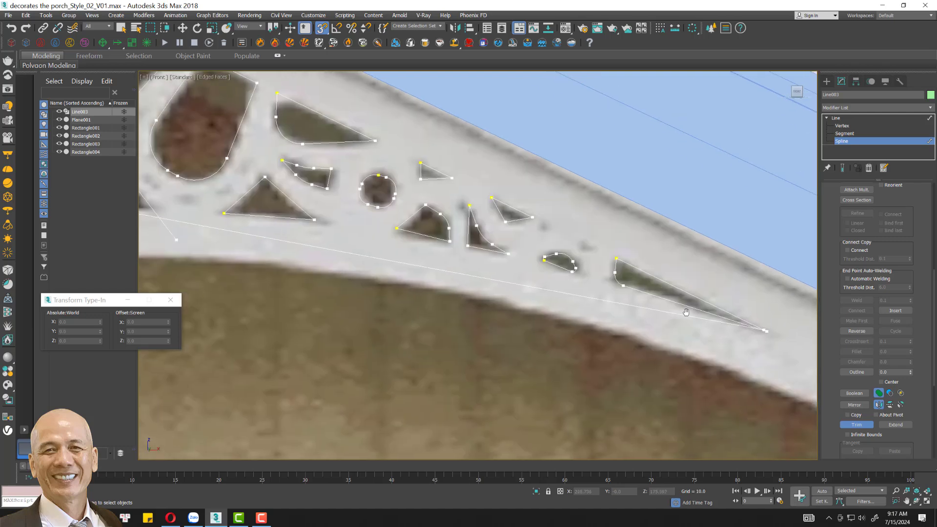
middle_drag(292, 190, 508, 271)
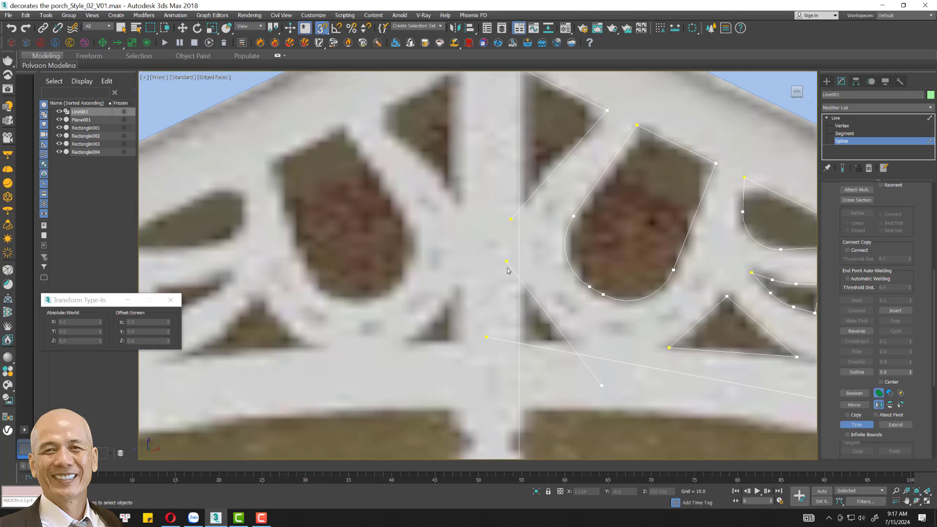
scroll(513, 234, up, 3)
scroll(520, 217, up, 3)
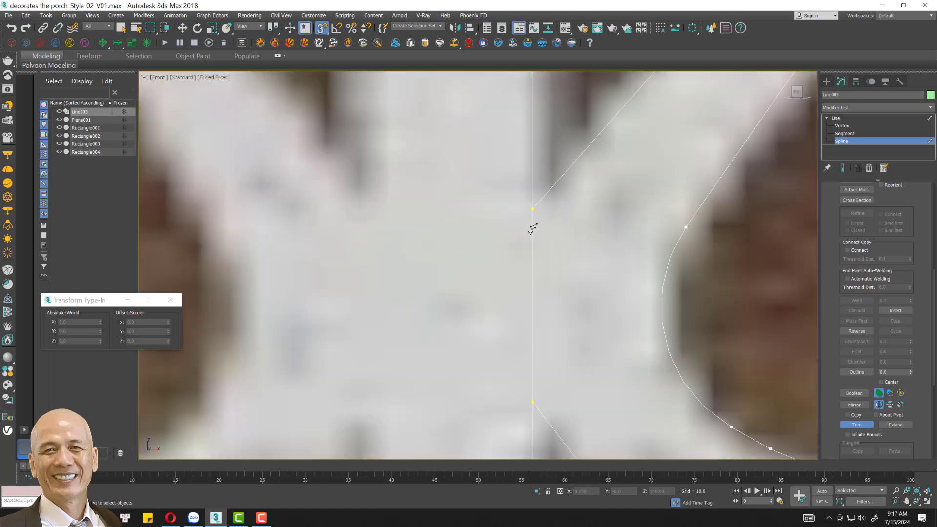
middle_drag(531, 226, 551, 236)
scroll(552, 236, down, 3)
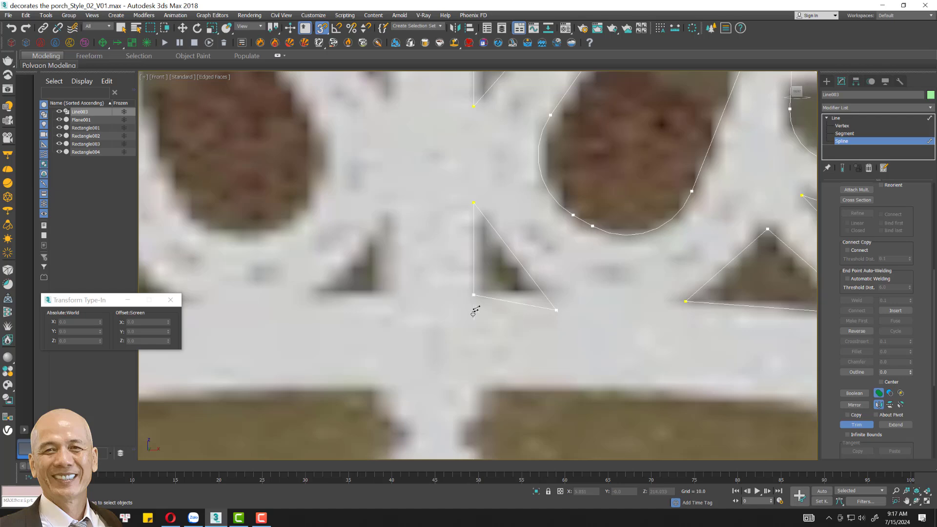
scroll(458, 288, down, 2)
scroll(446, 263, down, 4)
scroll(602, 274, up, 2)
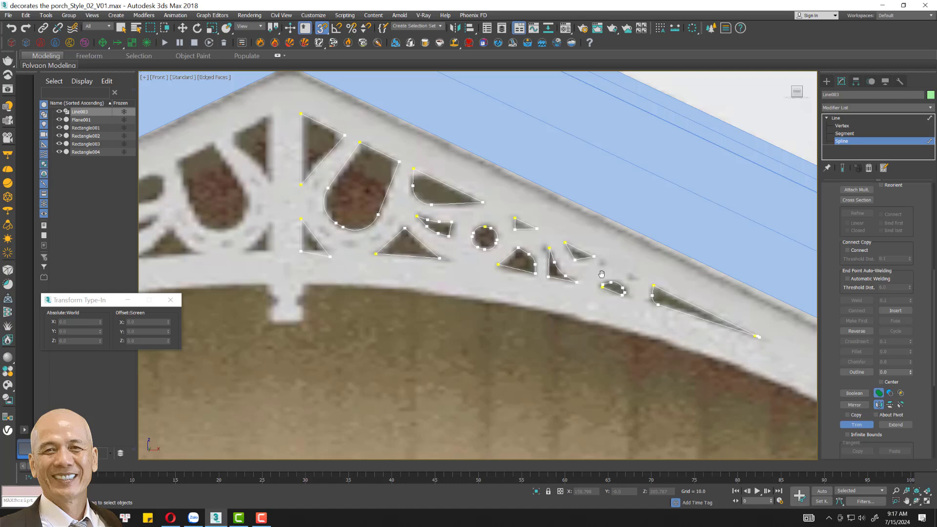
- Zoom in on the tapered outline's narrow tip and select its tip vertex and meeting segments
scroll(601, 275, up, 3)
key(1)
key(w)
scroll(590, 295, up, 1)
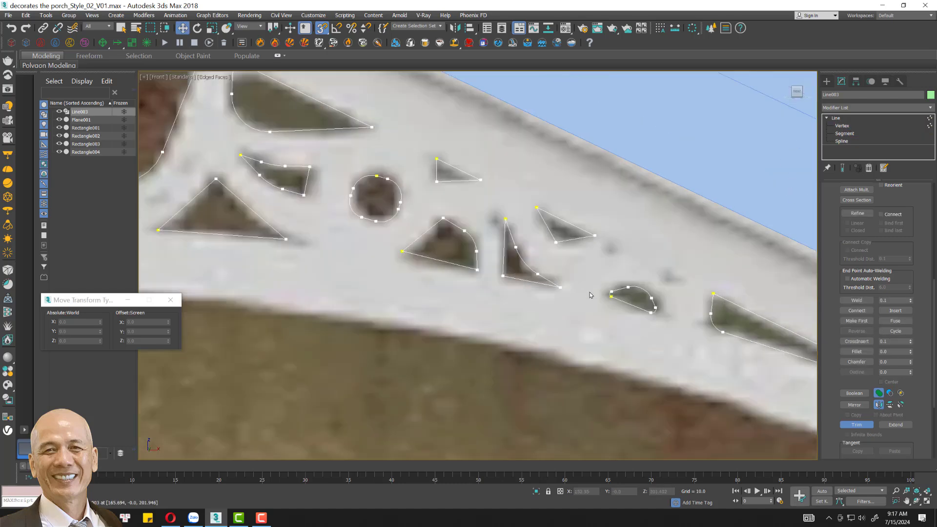
scroll(585, 296, up, 2)
scroll(562, 296, up, 2)
scroll(527, 296, up, 2)
scroll(490, 296, up, 2)
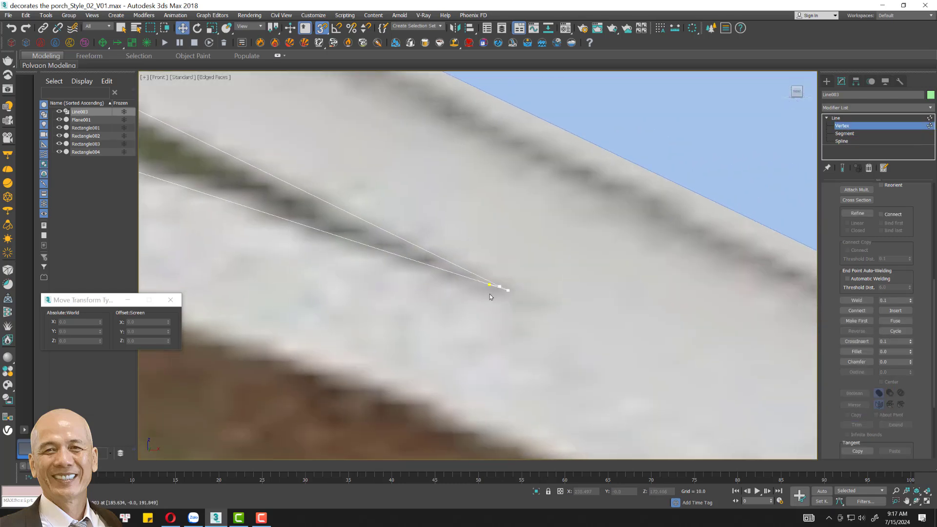
scroll(490, 294, up, 2)
scroll(513, 292, up, 2)
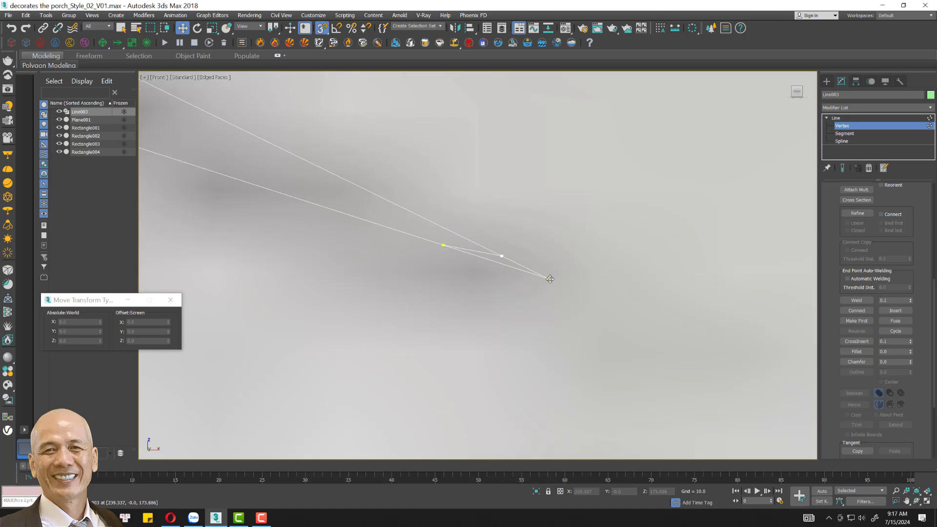
click(549, 278)
scroll(568, 283, up, 2)
key(2)
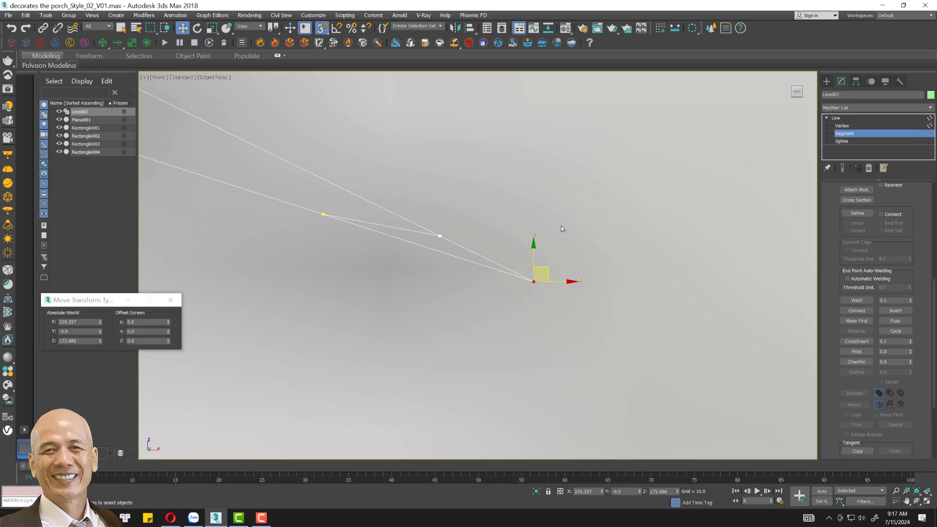
click(461, 258)
middle_drag(405, 276, 464, 297)
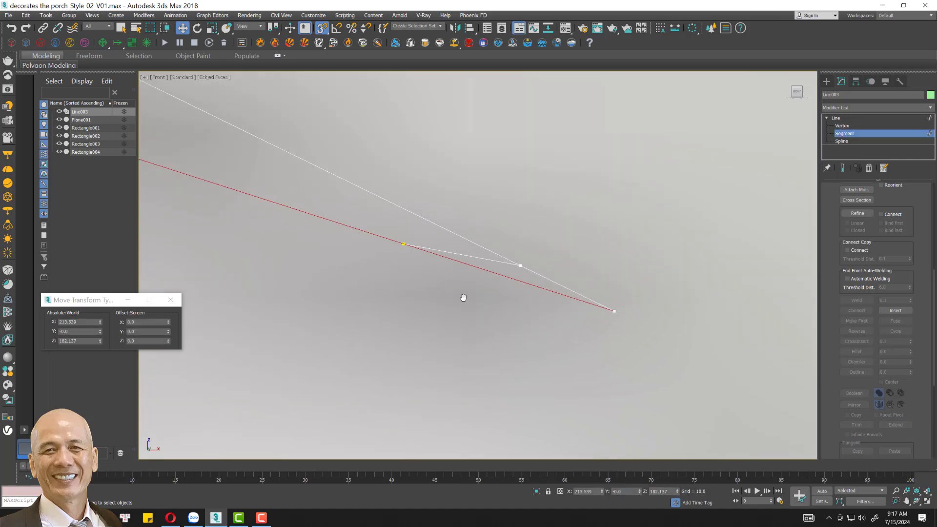
click(470, 307)
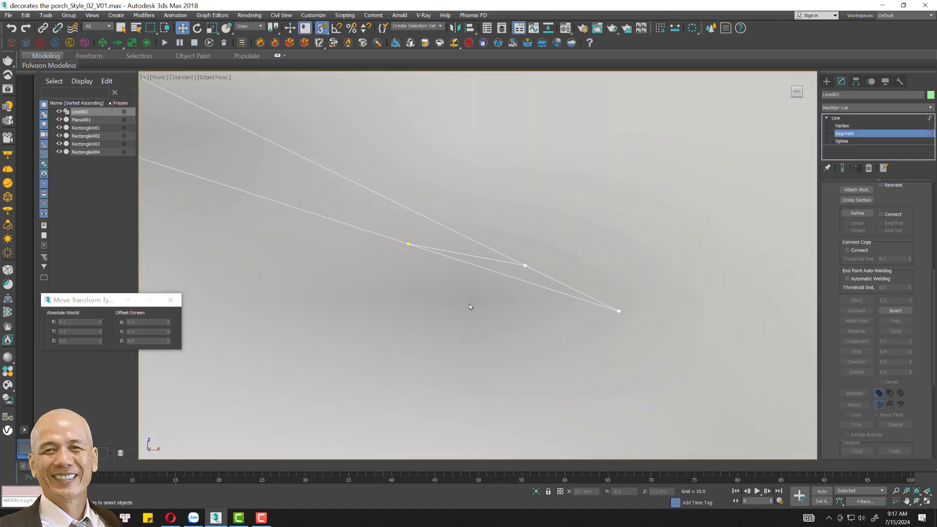
drag(410, 240, 395, 260)
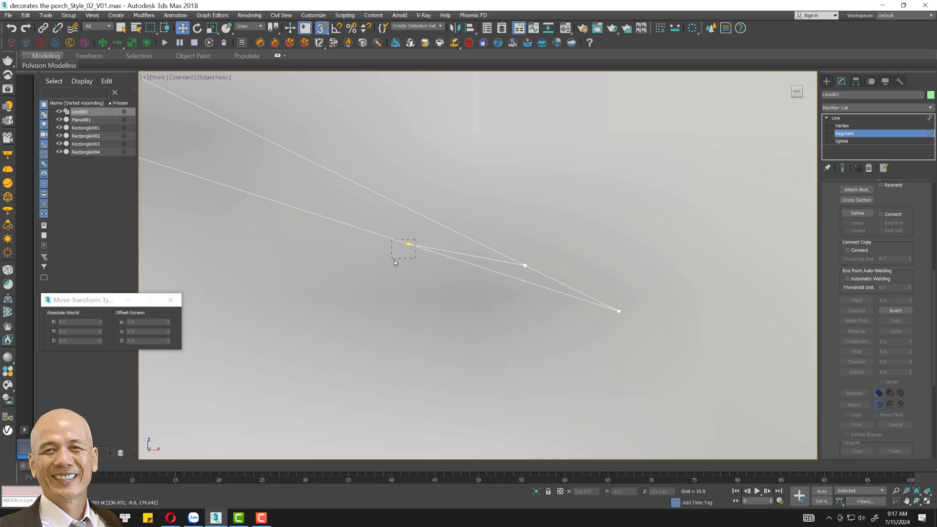
- Move the left end vertex left and the tip vertex right so the edges cross
click(848, 126)
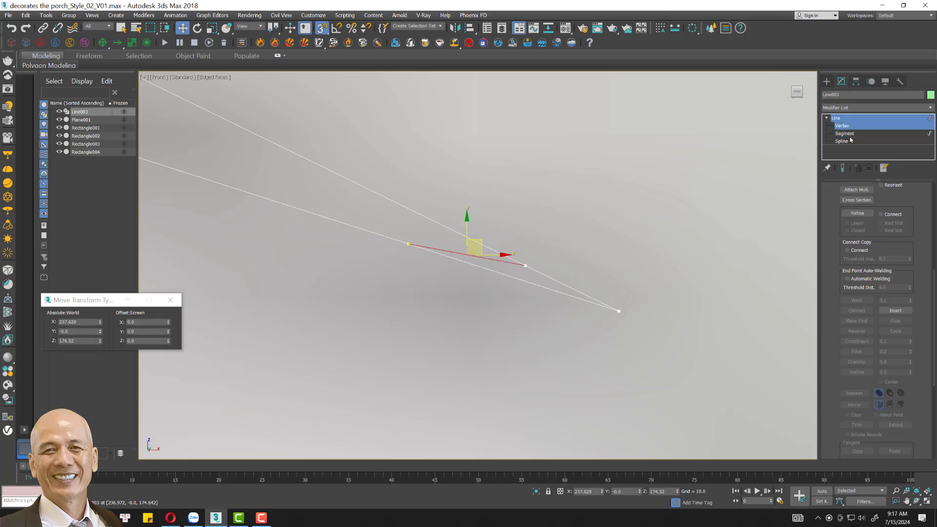
click(409, 243)
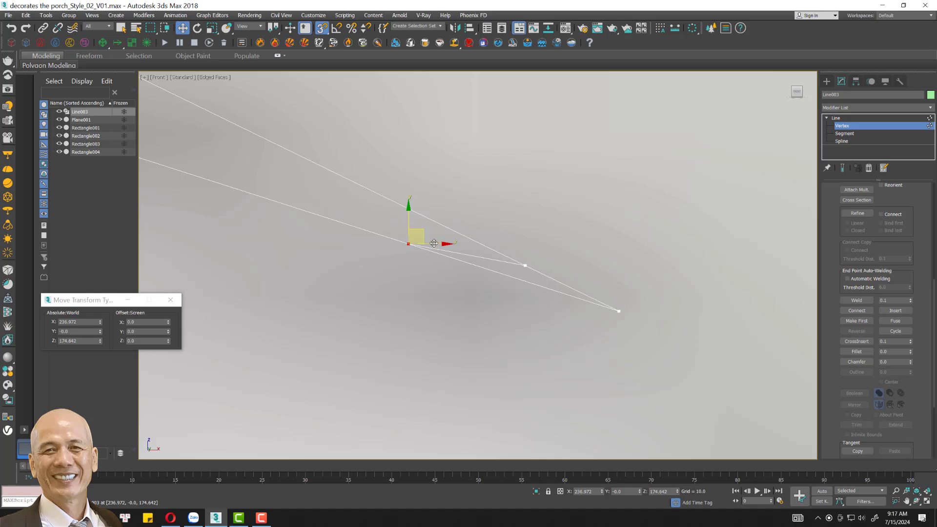
drag(434, 243, 362, 244)
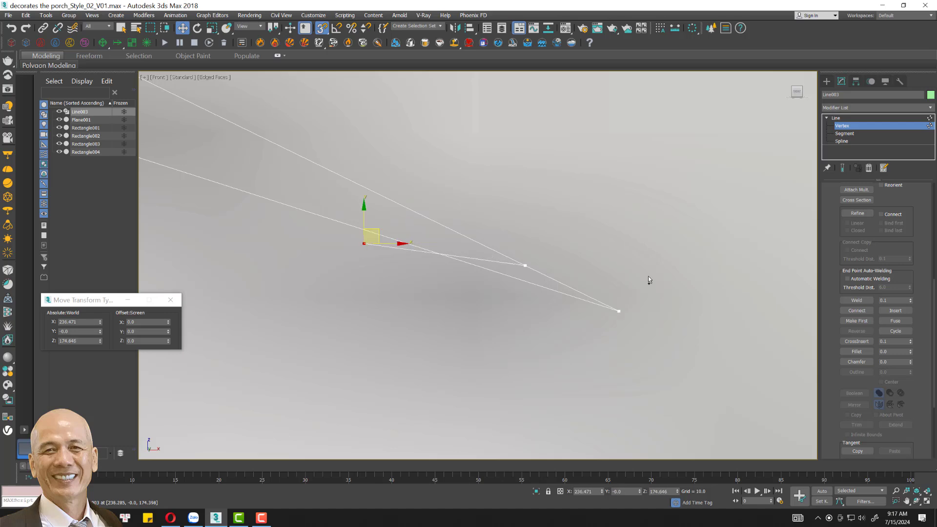
key(ctrl+z)
drag(424, 243, 369, 244)
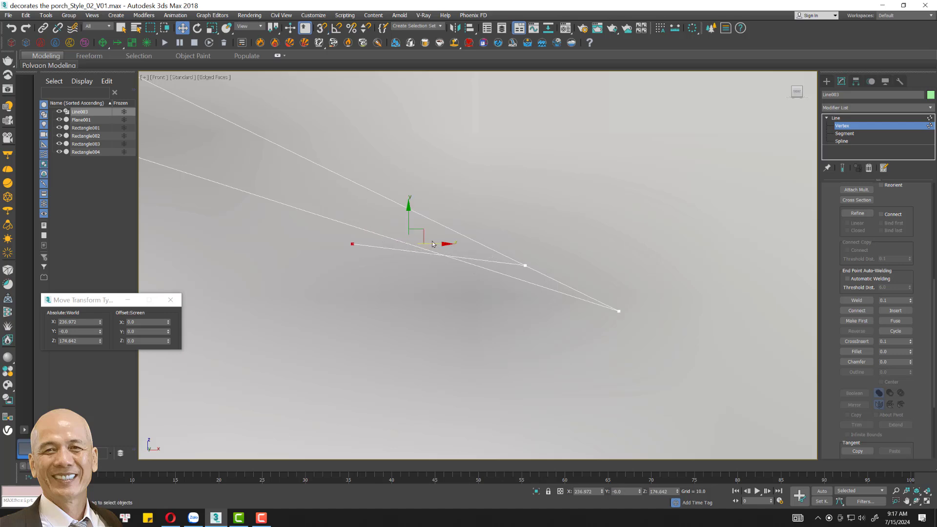
click(525, 266)
drag(550, 266, 574, 266)
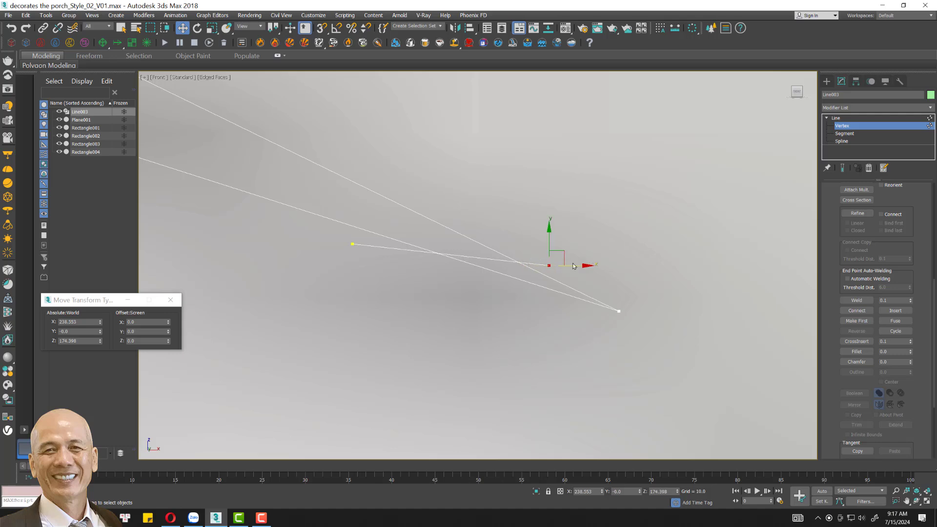
click(353, 243)
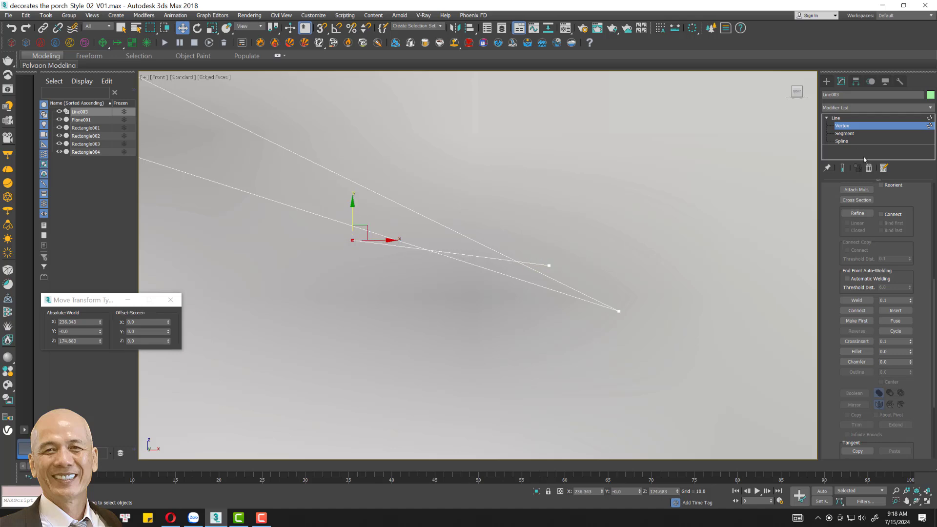
click(838, 141)
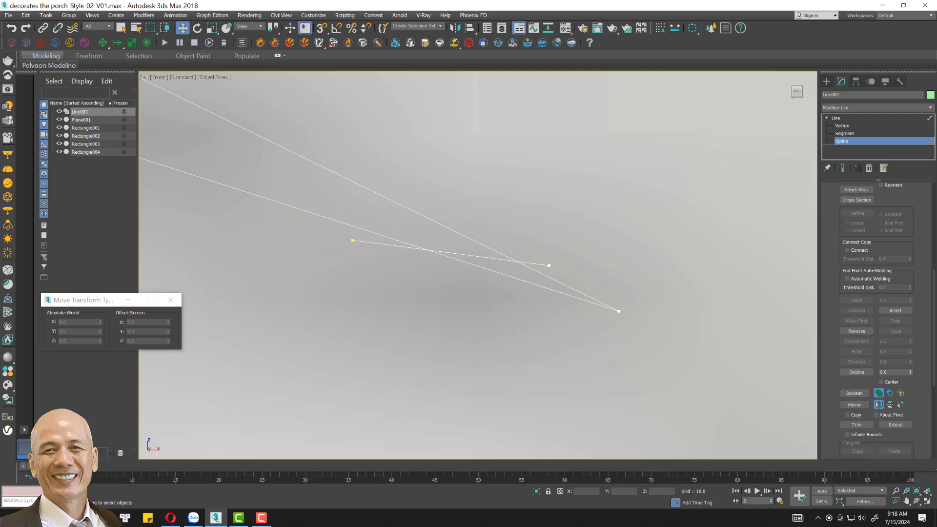
- Trim the overhanging end pieces off both ends of the tapered outline
click(856, 424)
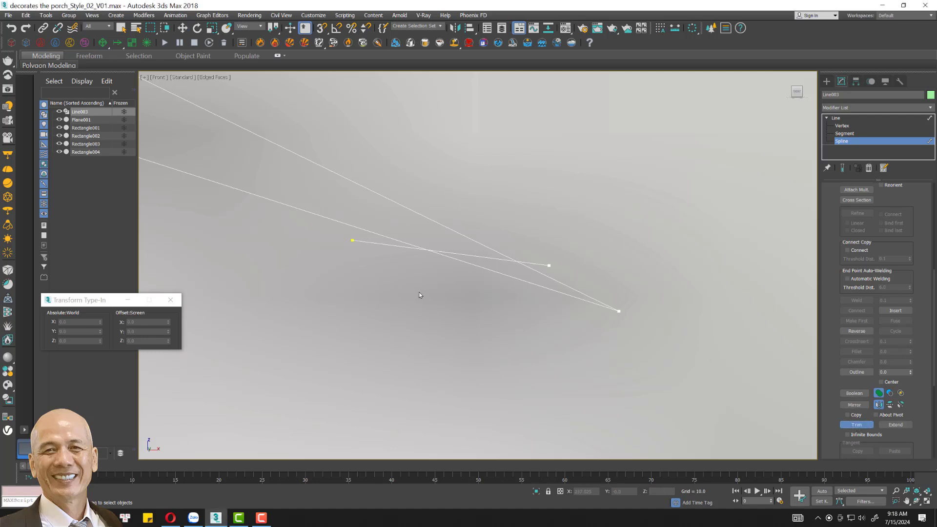
middle_drag(425, 293, 543, 309)
scroll(533, 310, down, 4)
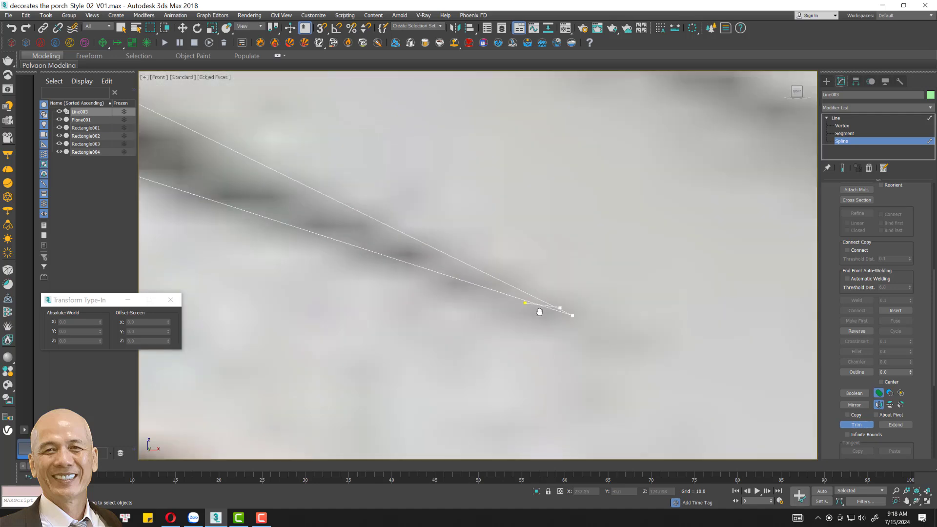
scroll(531, 321, up, 3)
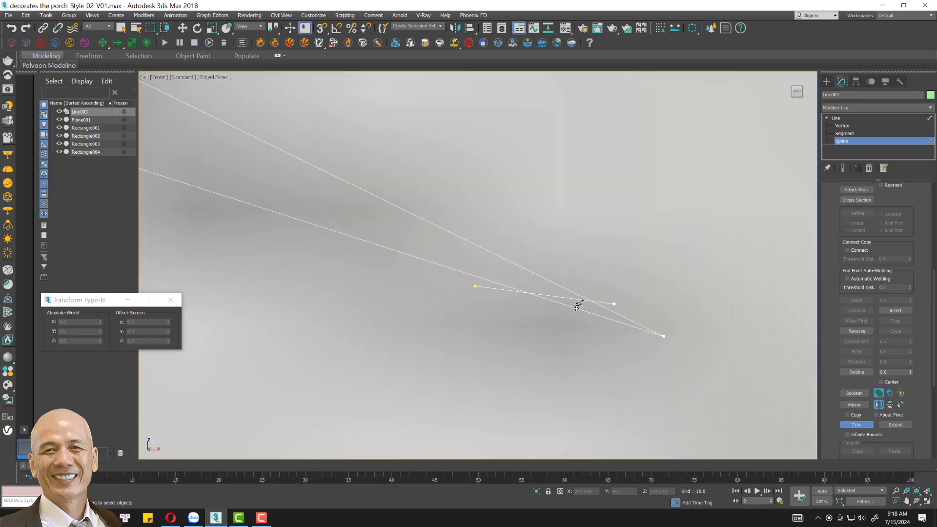
click(604, 304)
click(480, 284)
- With vertex snapping on, snap the loose start vertex onto the tip vertex to close the outline
key(1)
key(w)
drag(505, 287, 544, 320)
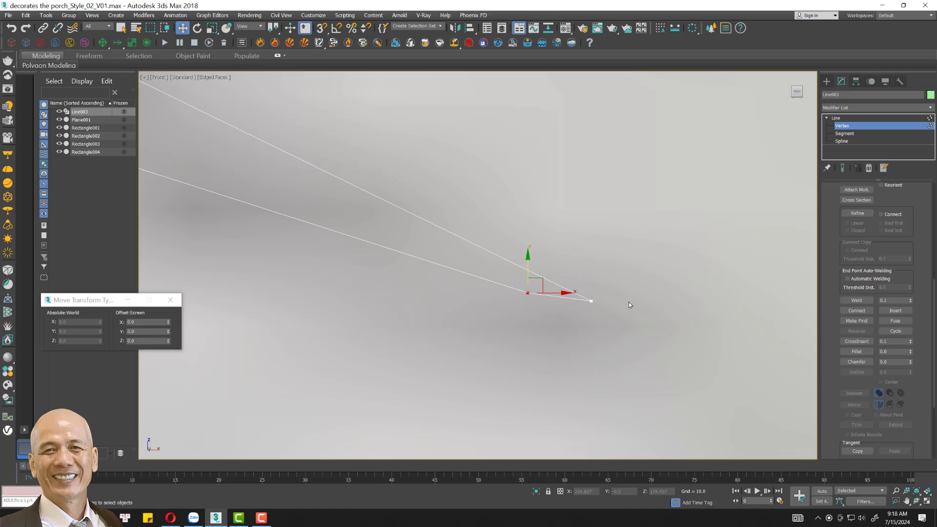
drag(527, 302, 549, 322)
click(527, 293)
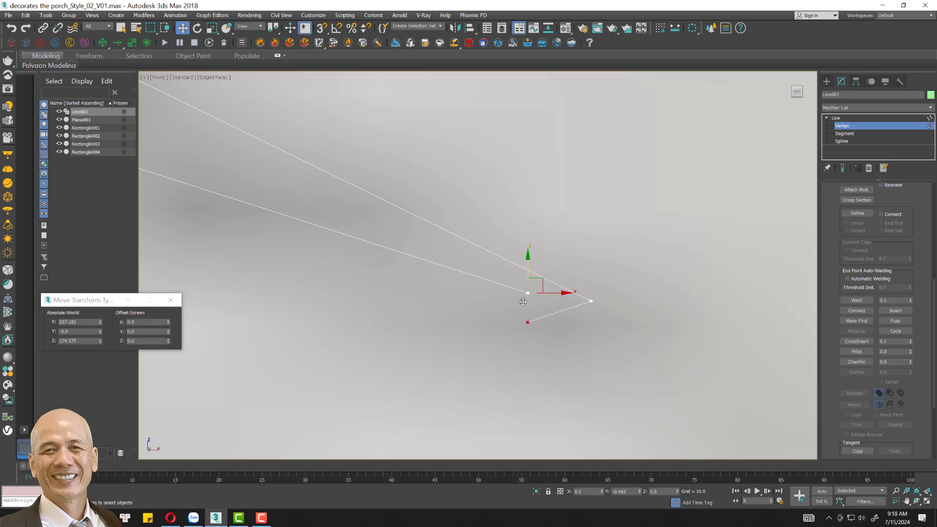
key(ctrl+z)
click(528, 293)
click(321, 28)
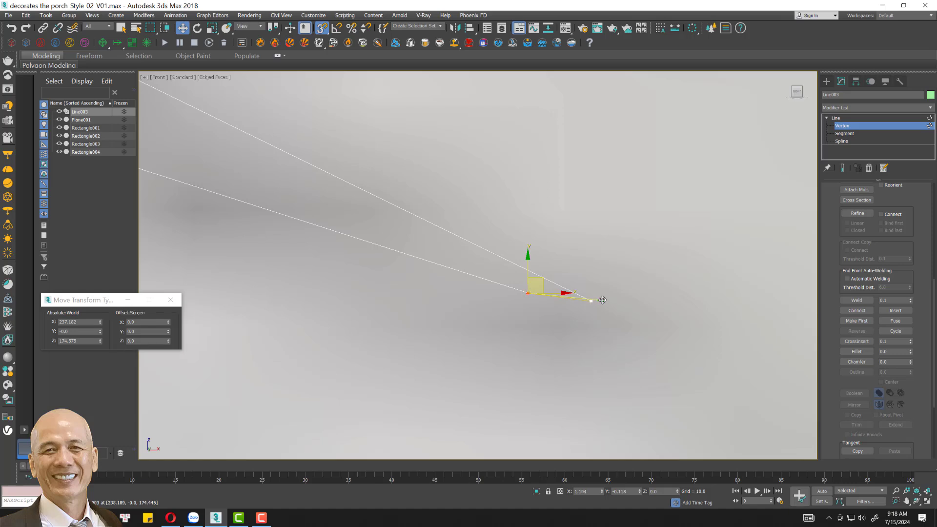
click(613, 337)
click(527, 291)
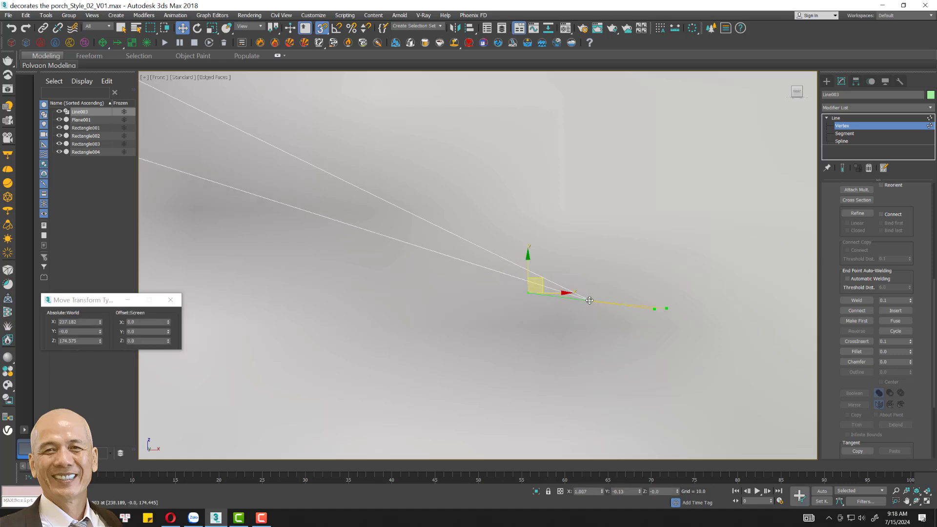
drag(527, 293, 595, 301)
scroll(572, 287, down, 3)
- Raise the small triangle's bottom-right corner vertex to match the photo
scroll(588, 268, down, 3)
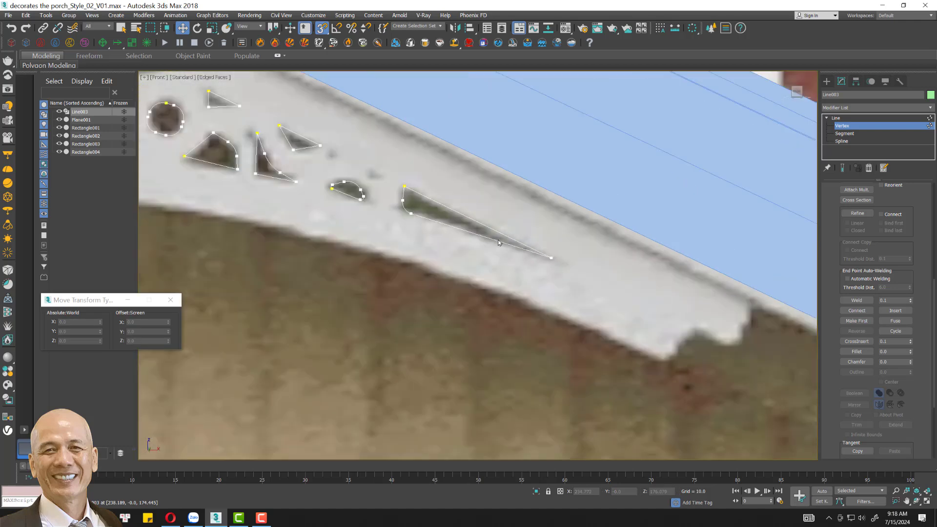
scroll(587, 268, down, 2)
scroll(636, 318, down, 2)
scroll(637, 318, down, 1)
scroll(534, 343, up, 4)
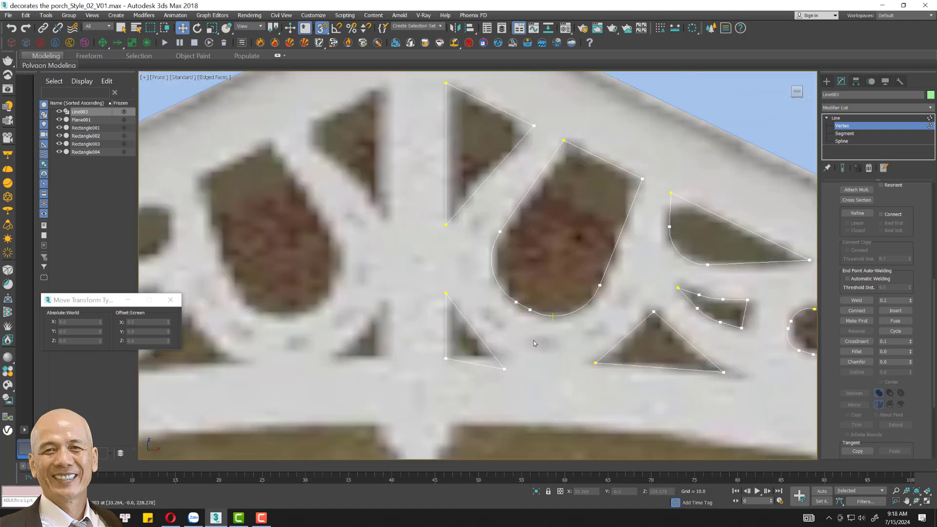
drag(484, 389, 483, 387)
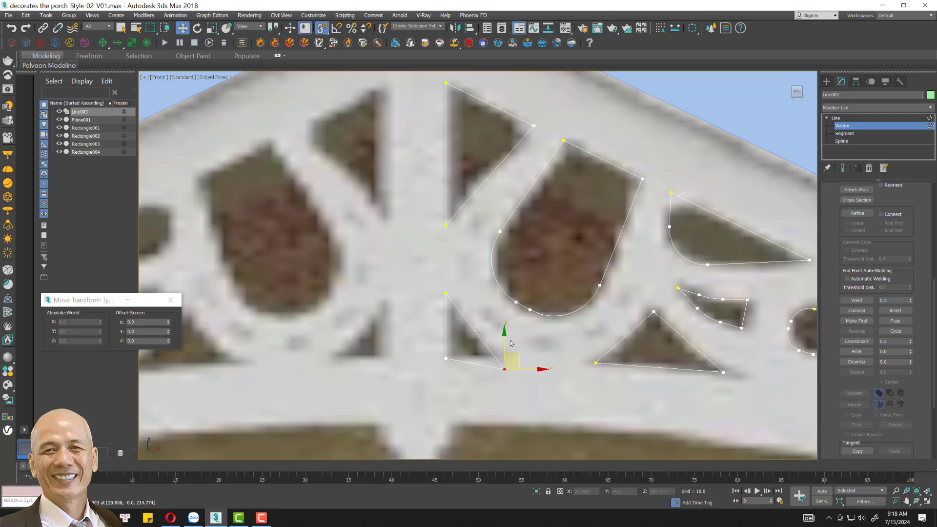
drag(507, 343, 508, 331)
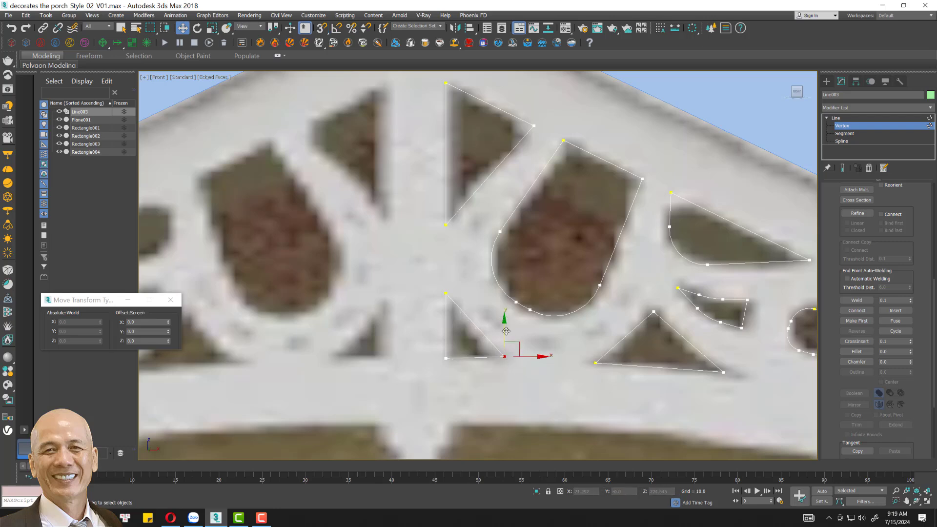
drag(506, 331, 485, 331)
- Review the whole gable and toggle snapping on before drawing the centre line
scroll(501, 294, down, 5)
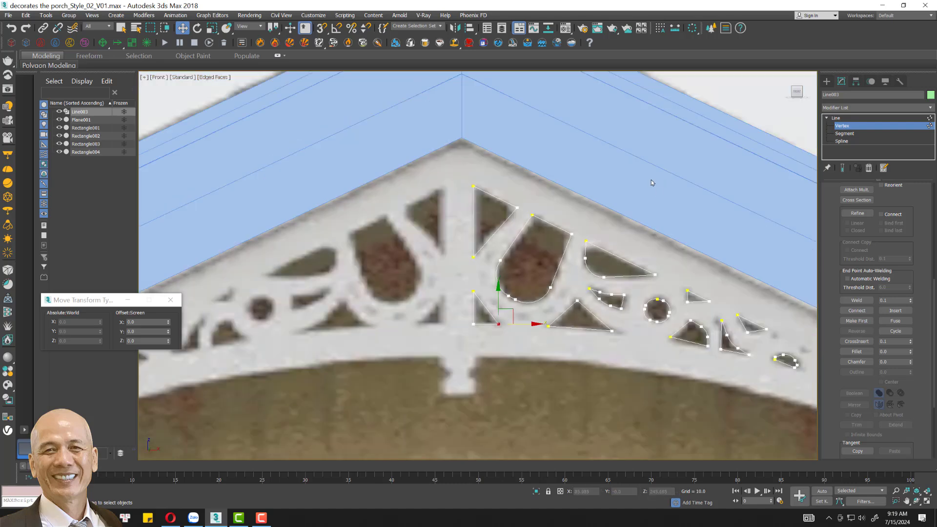
scroll(502, 295, down, 1)
scroll(501, 295, down, 2)
middle_drag(491, 197, 532, 206)
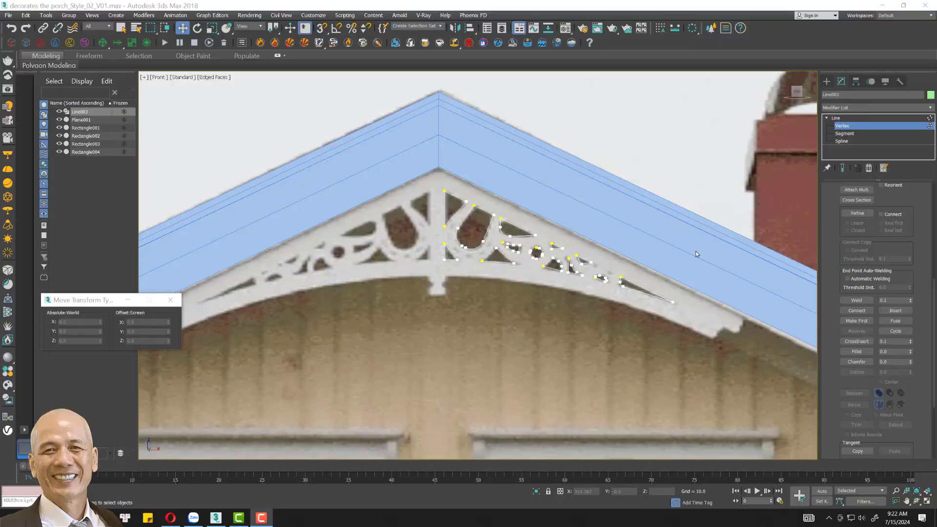
scroll(586, 247, up, 1)
scroll(560, 240, up, 1)
scroll(564, 241, up, 1)
scroll(571, 249, up, 1)
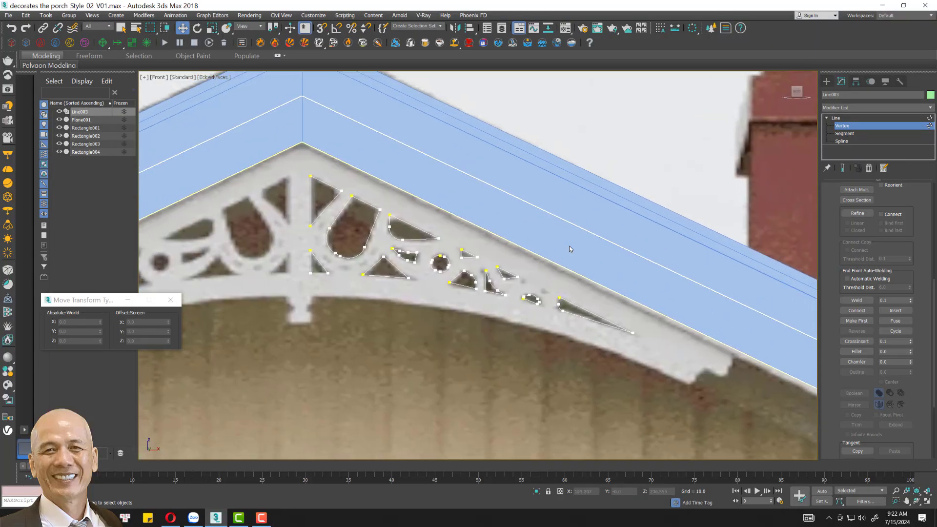
click(321, 28)
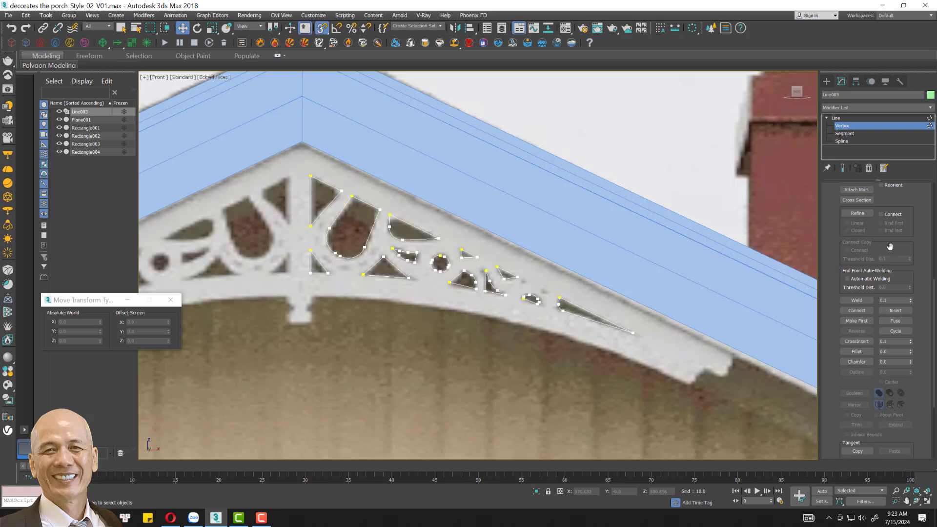
scroll(901, 291, up, 2)
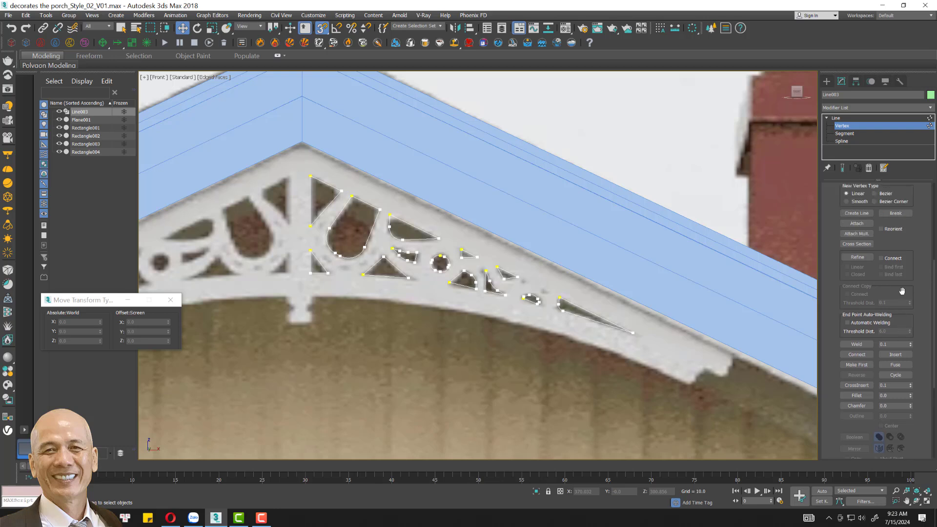
- Add a vertical line to the spline from the roof apex down the bracket's centre post
click(857, 213)
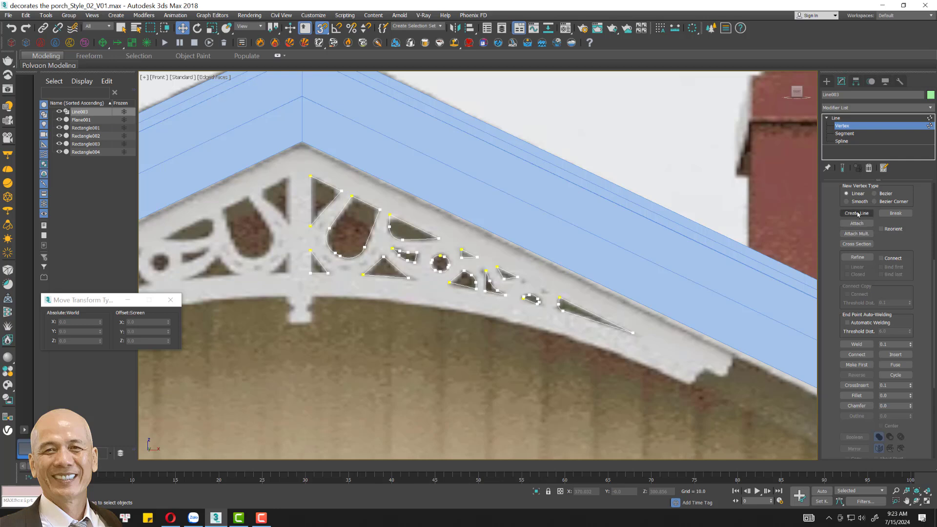
click(302, 141)
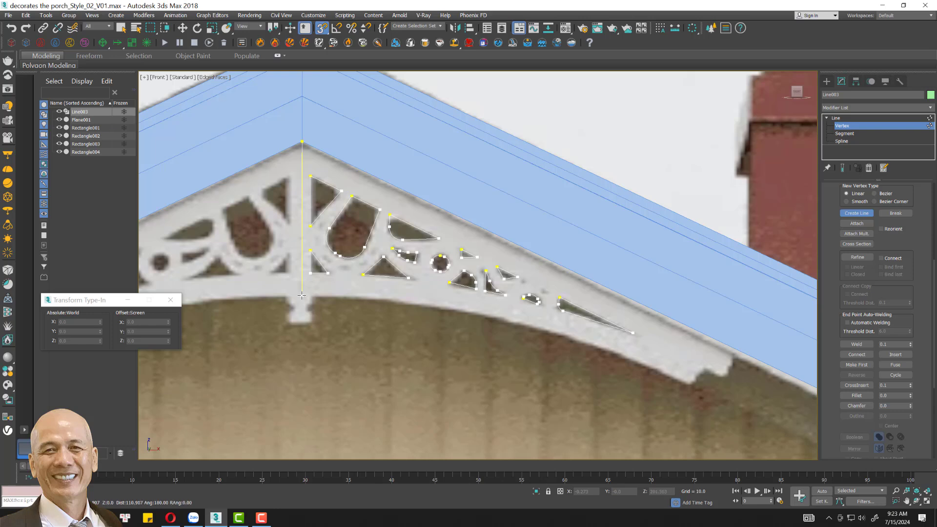
click(302, 295)
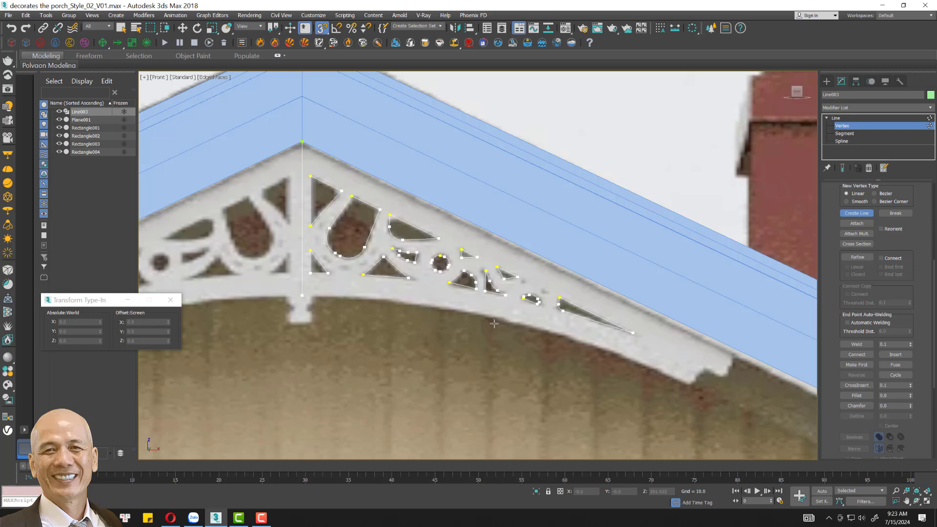
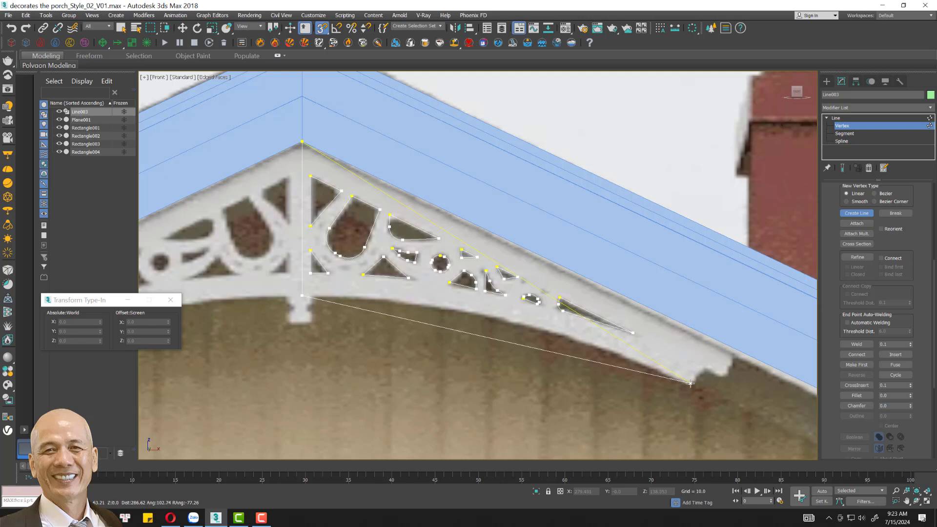
- Place the outline's lower-tip vertex and draw a first line across the notched tip
click(721, 391)
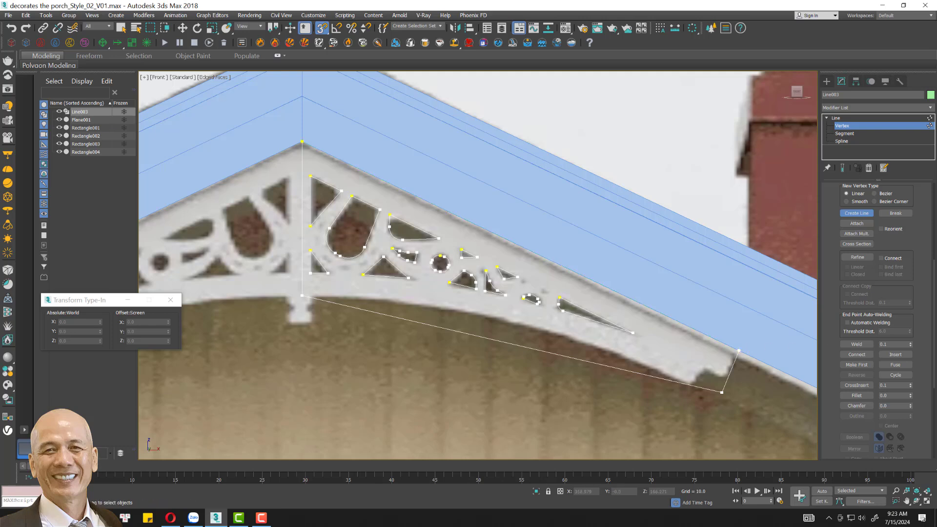
click(632, 332)
click(771, 401)
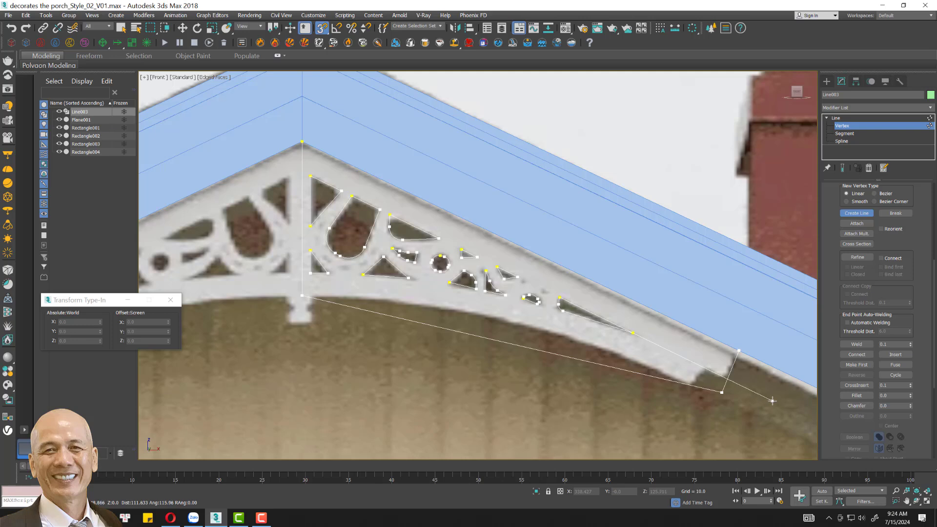
right_click(771, 401)
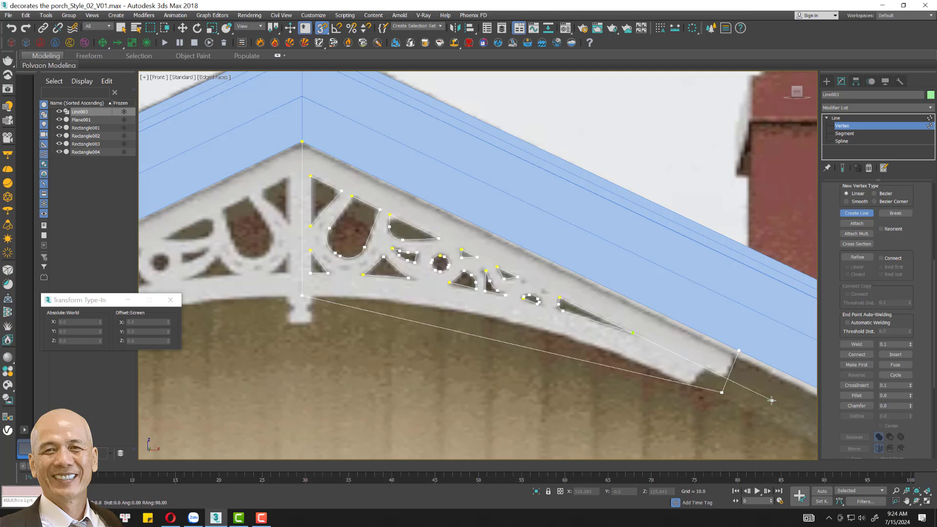
- Draw a second crossing line from below the notch up to the upper edge
click(668, 406)
click(727, 340)
right_click(727, 341)
scroll(749, 381, up, 4)
middle_drag(715, 379, 719, 385)
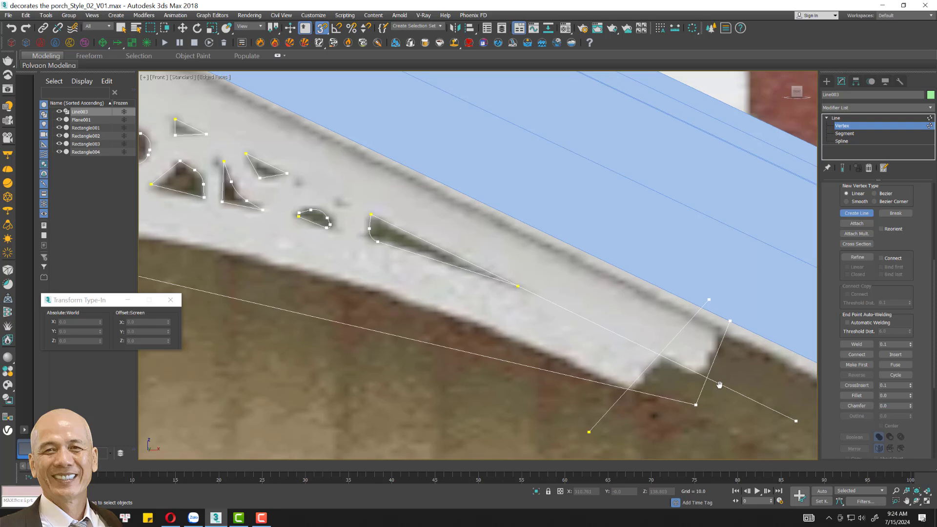
scroll(720, 385, down, 3)
- At Spline level, Trim the three overhanging pieces at the bracket's lower-right notch
click(836, 118)
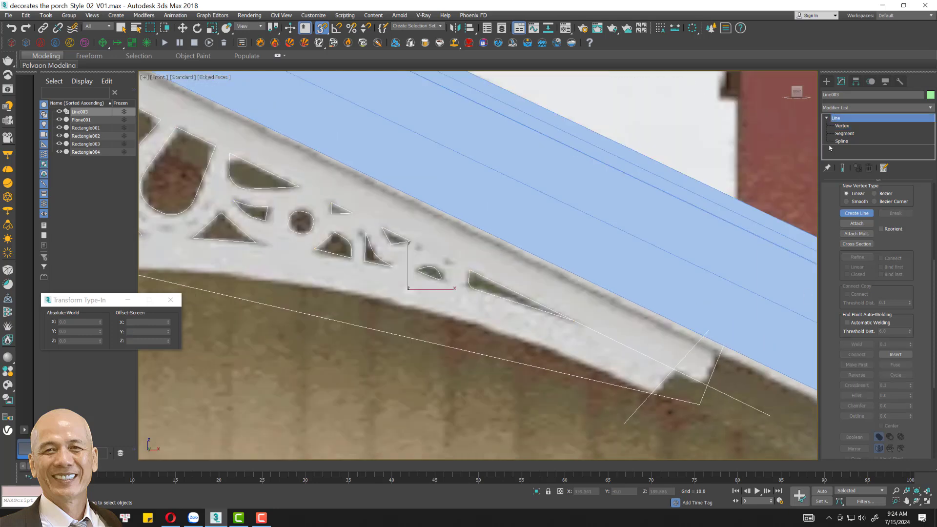
click(842, 141)
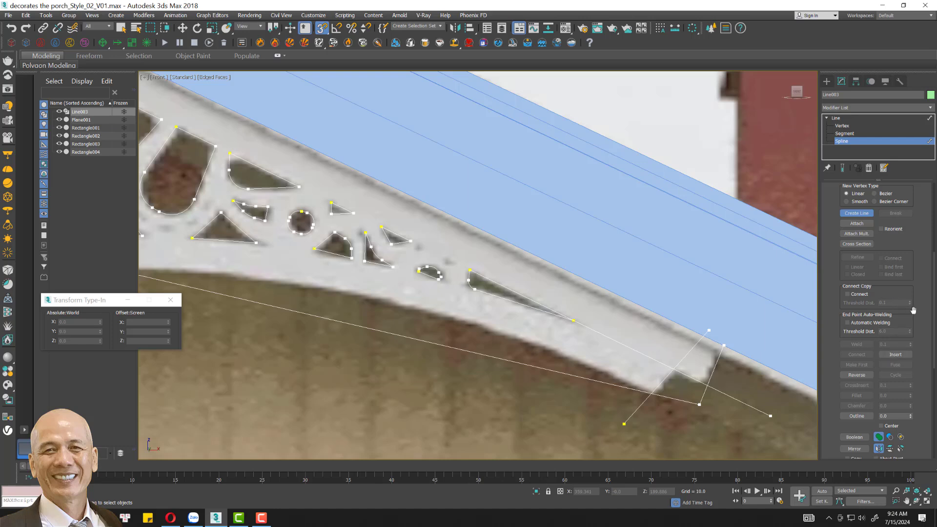
scroll(913, 310, down, 3)
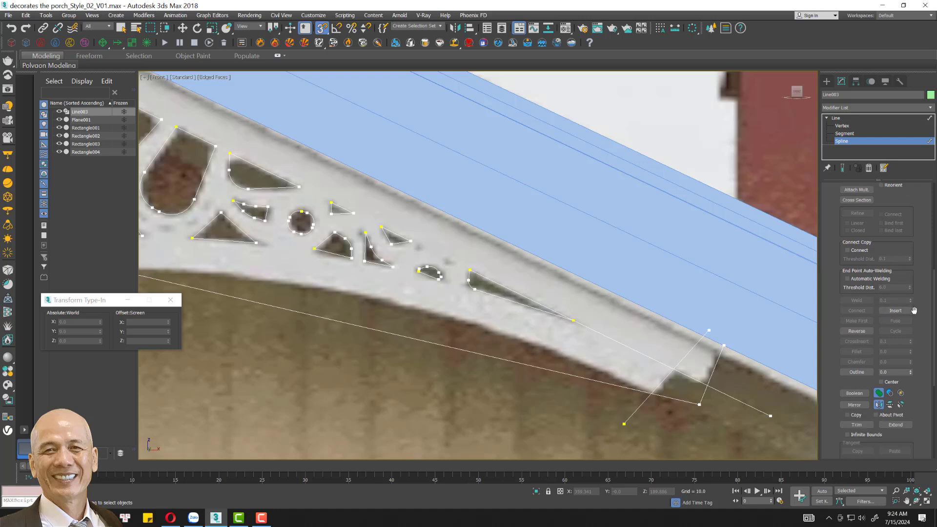
click(857, 424)
click(671, 398)
click(634, 412)
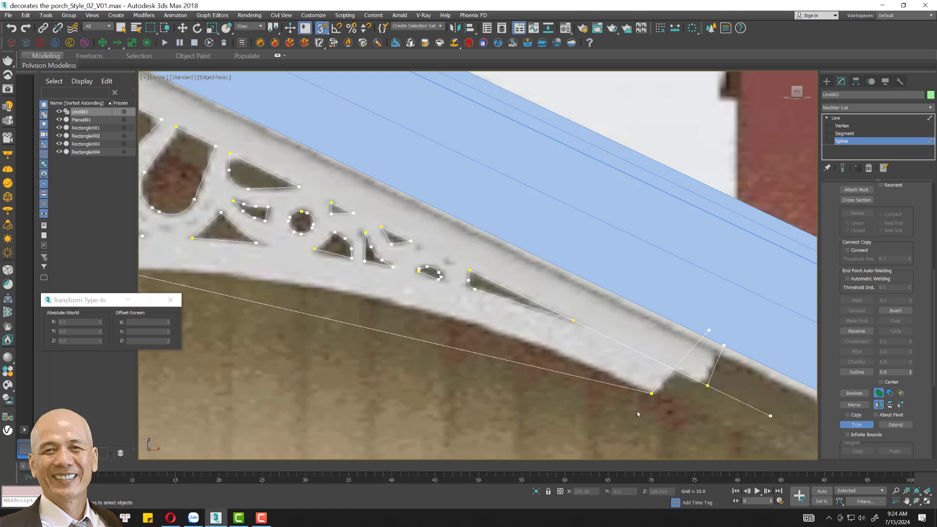
click(737, 400)
scroll(740, 355, up, 5)
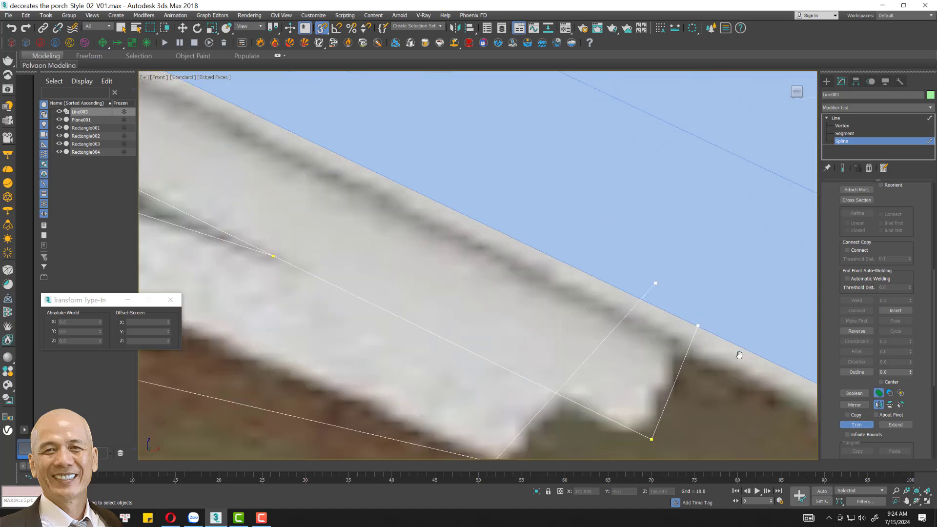
key(F10)
scroll(488, 225, down, 3)
scroll(540, 240, down, 3)
scroll(618, 299, down, 2)
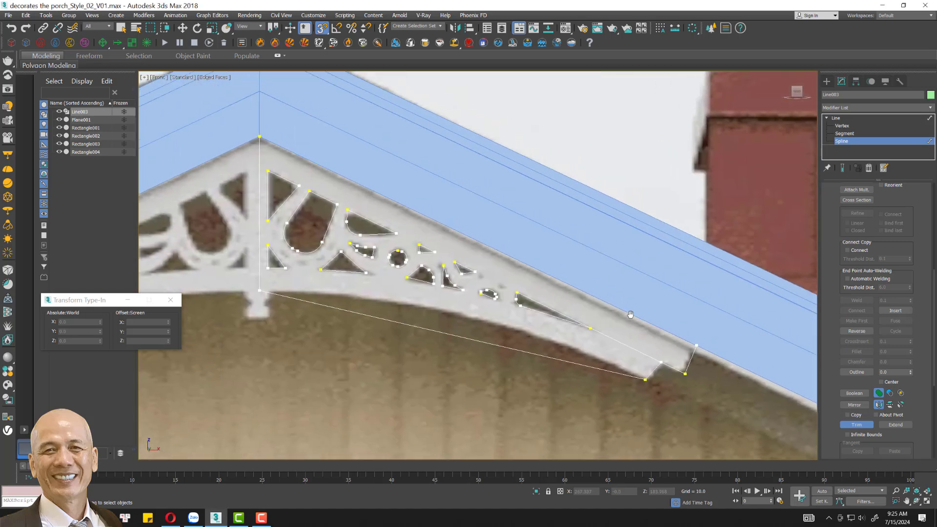
- Close the bracket outline on its first vertex and weld the closing vertices
click(845, 133)
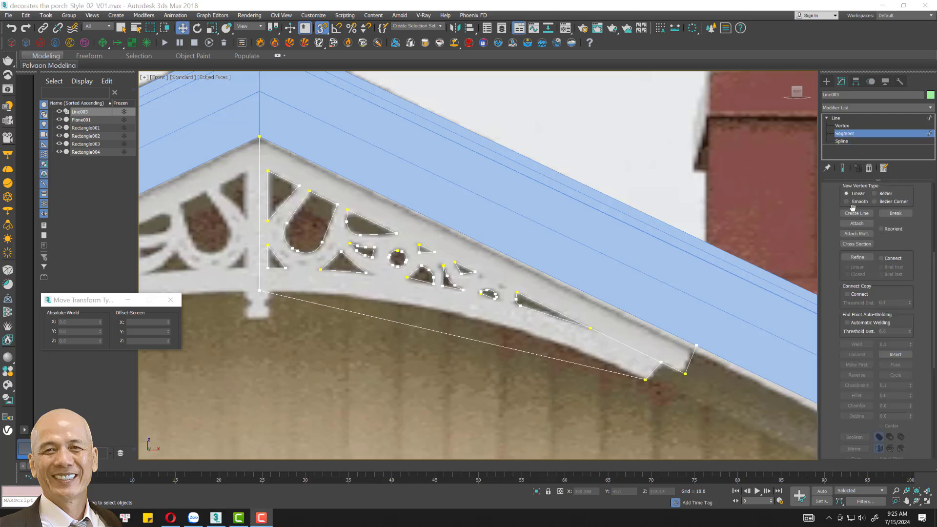
click(856, 213)
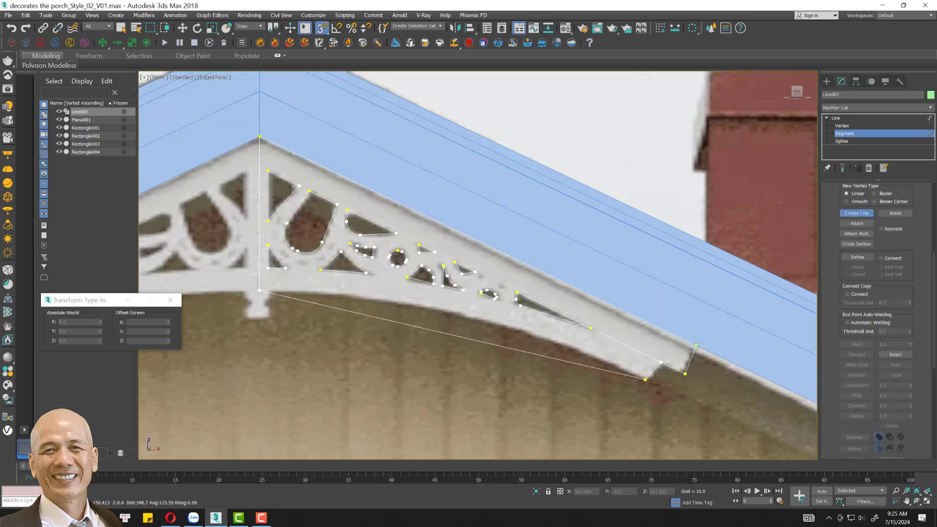
click(259, 137)
click(467, 290)
- Refine the straight bottom edge with three new points
click(858, 257)
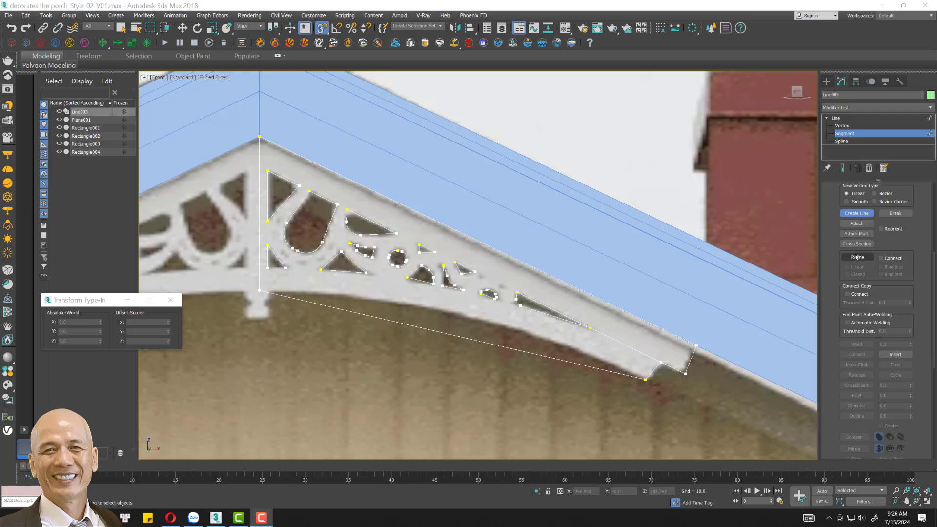
click(458, 337)
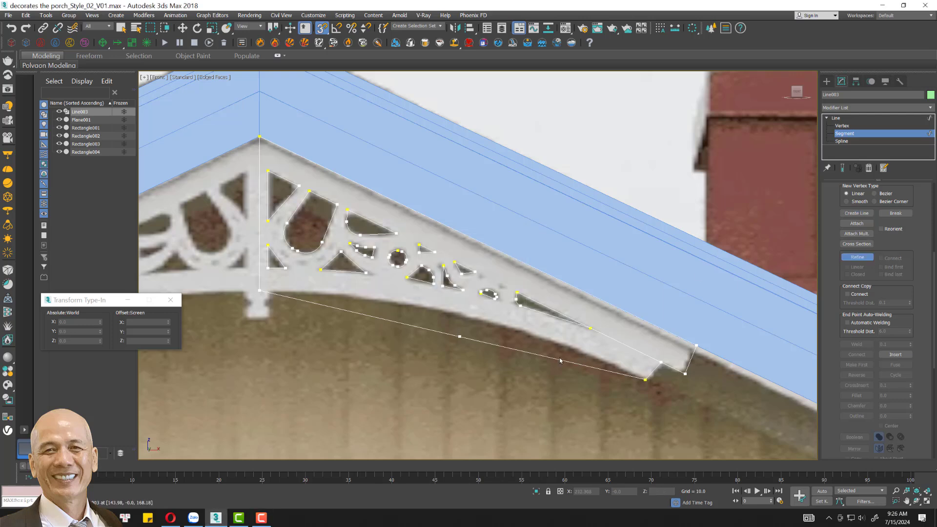
click(541, 355)
click(362, 314)
key(w)
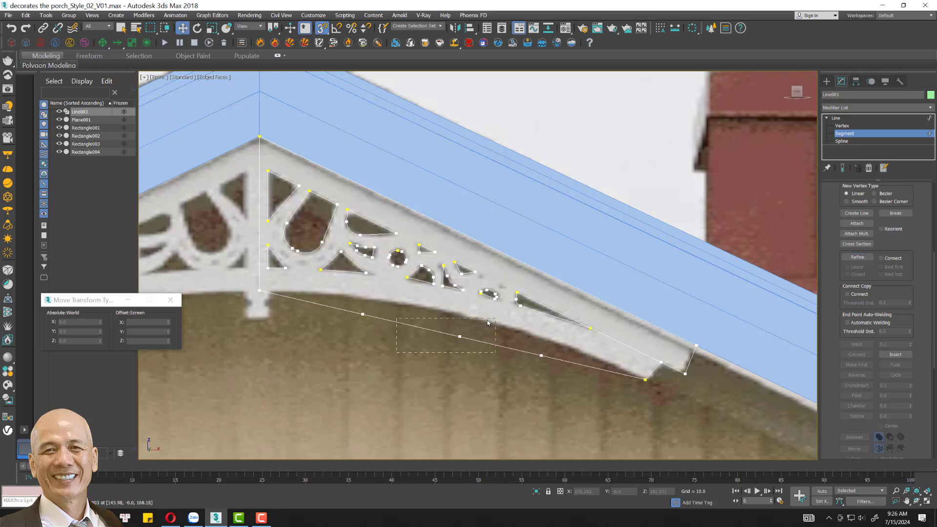
drag(487, 322, 494, 320)
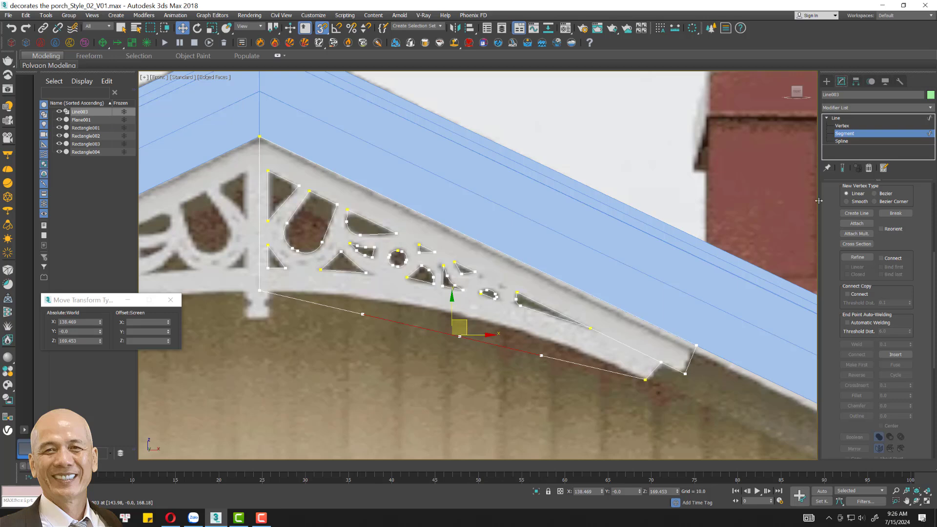
- Raise the three new bottom vertices so the edge curves up along the bracket
click(842, 125)
click(461, 337)
drag(463, 338, 469, 317)
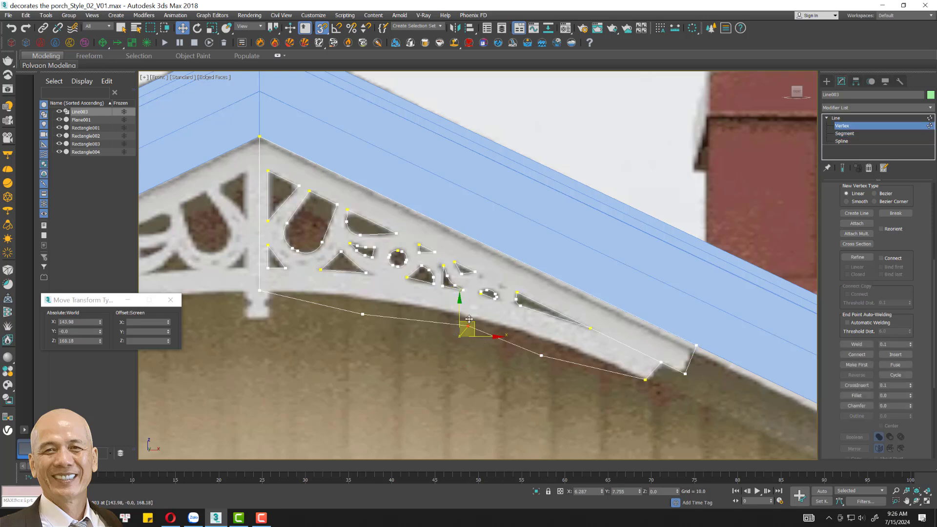
click(365, 314)
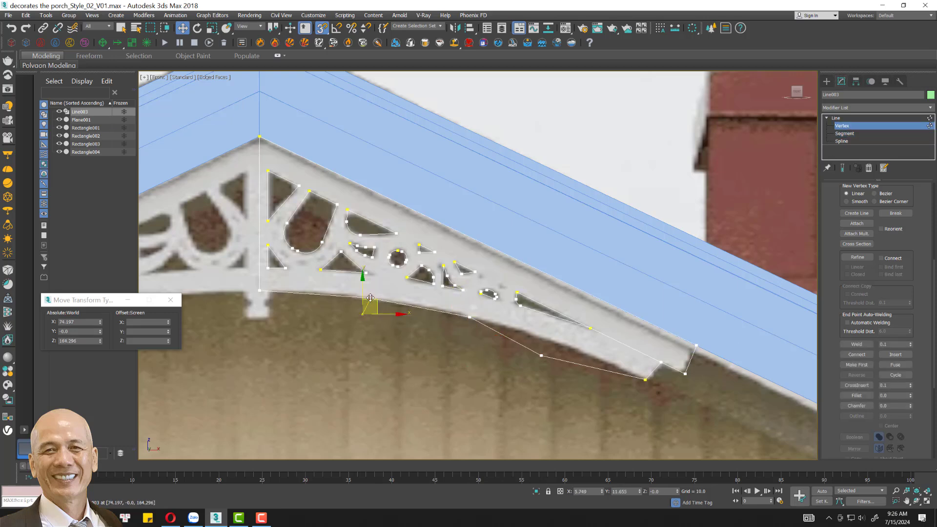
drag(365, 315, 370, 298)
click(542, 355)
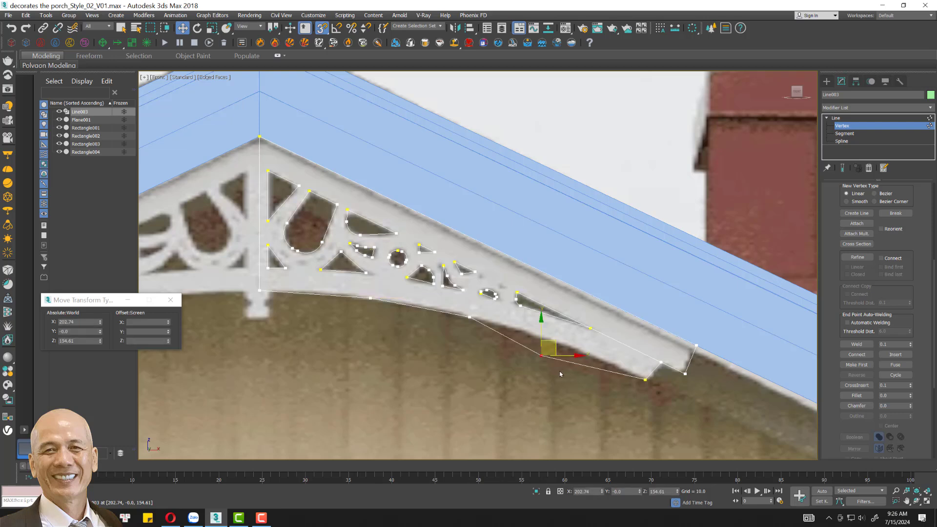
drag(546, 355, 550, 342)
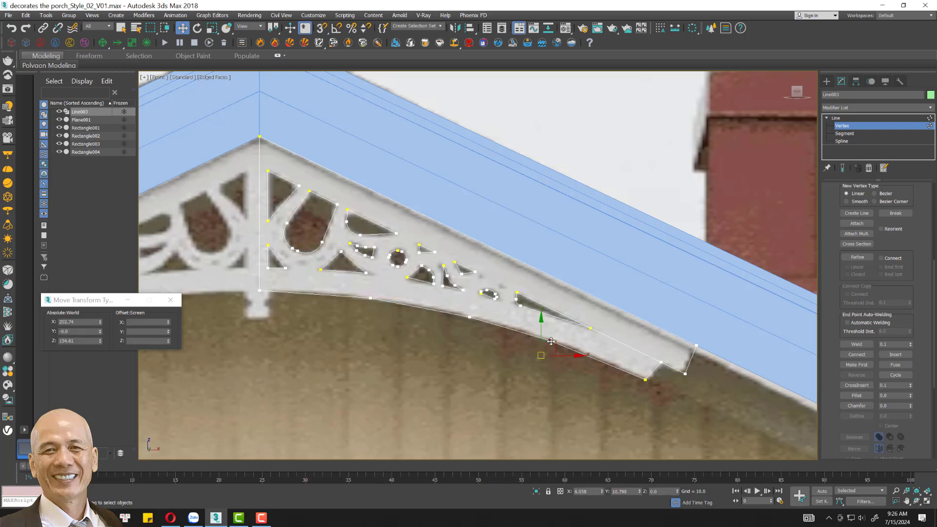
click(450, 341)
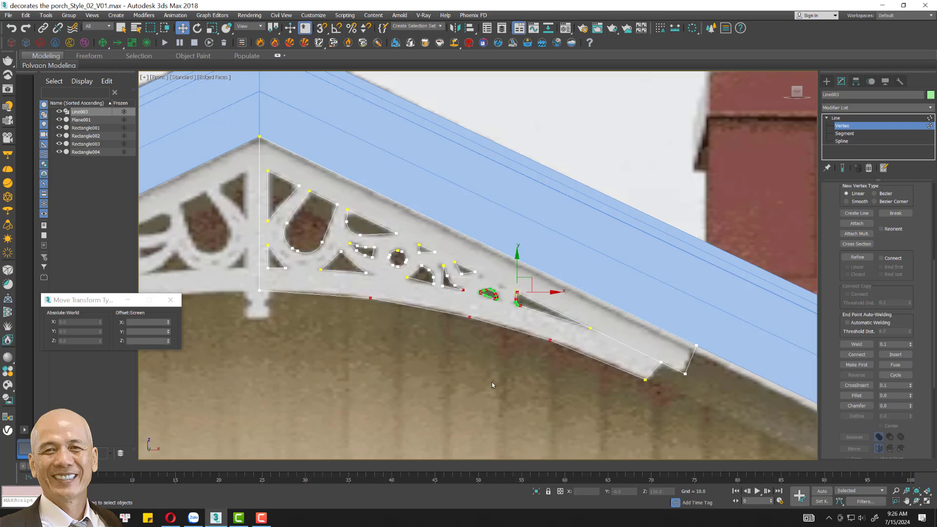
click(371, 298)
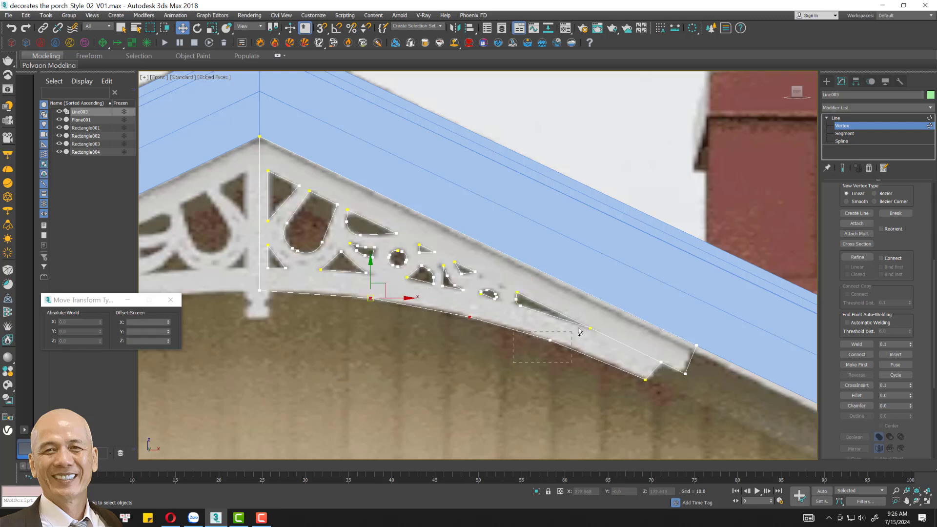
click(549, 341)
right_click(552, 345)
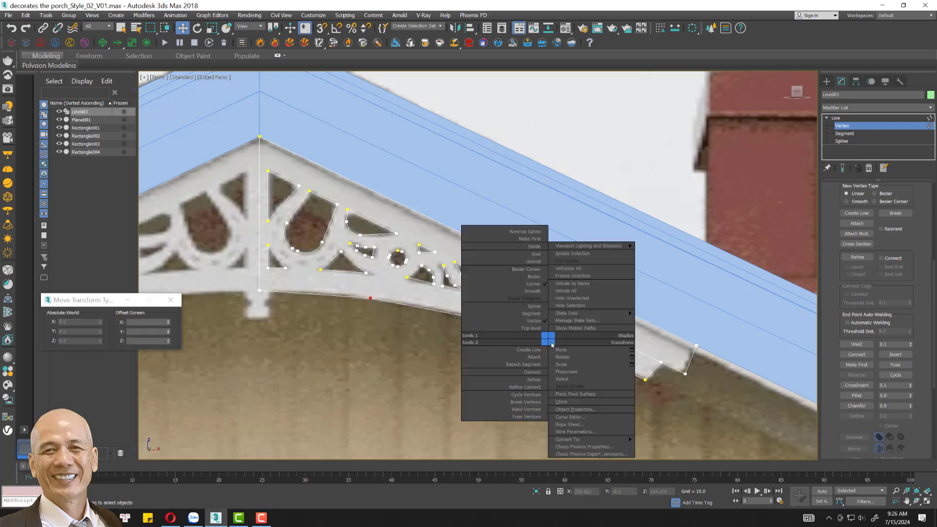
- Make the bottom-curve vertices Bezier and adjust their handles to smooth the curve
click(531, 276)
click(370, 298)
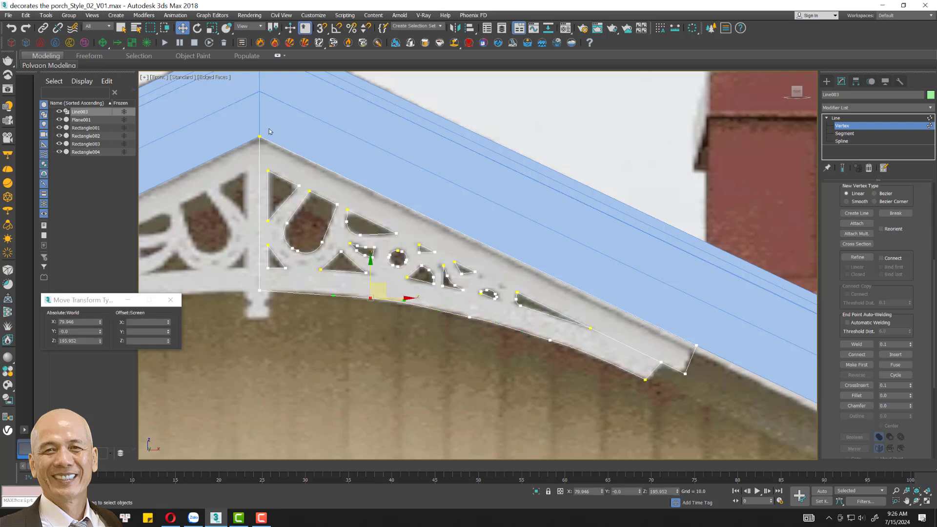
key(e)
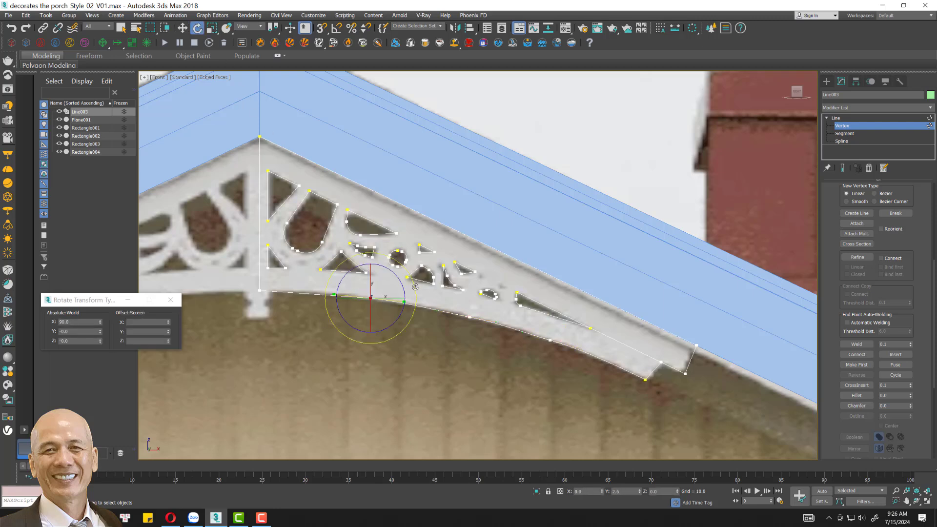
click(470, 316)
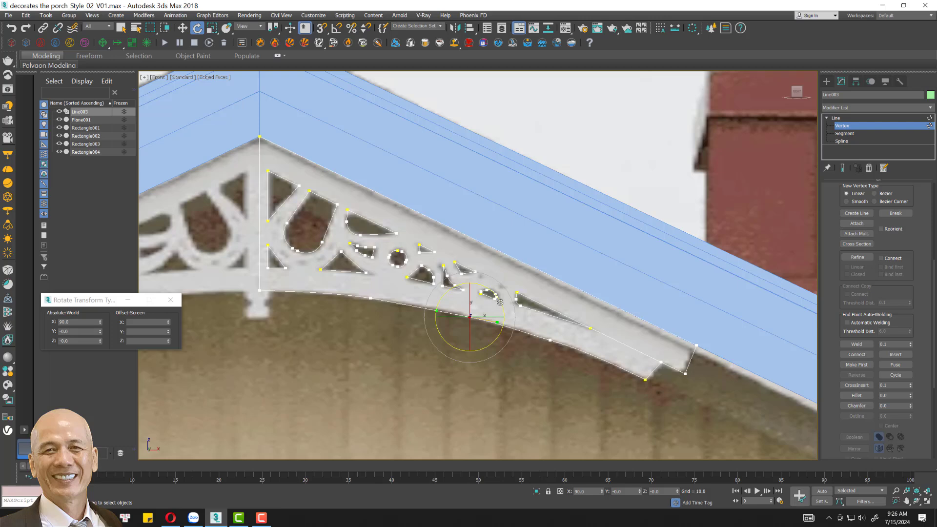
click(550, 340)
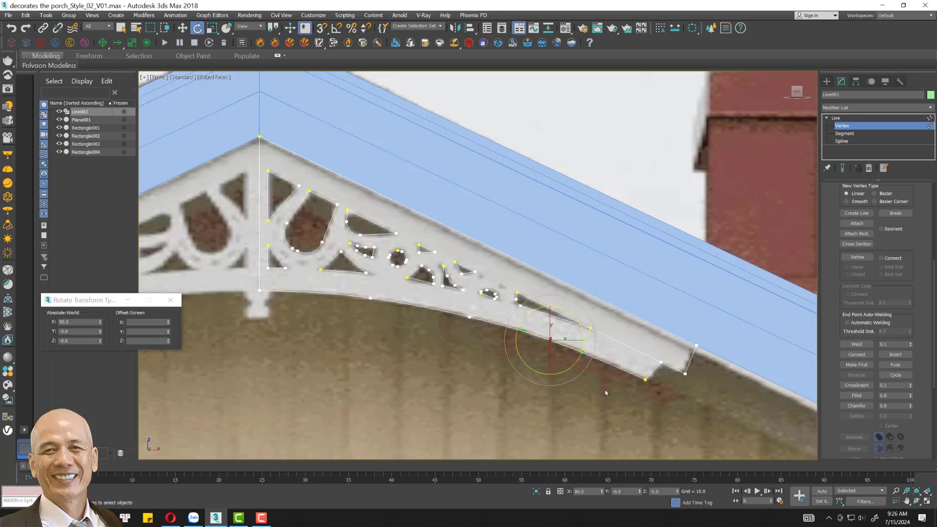
click(717, 406)
scroll(715, 403, up, 4)
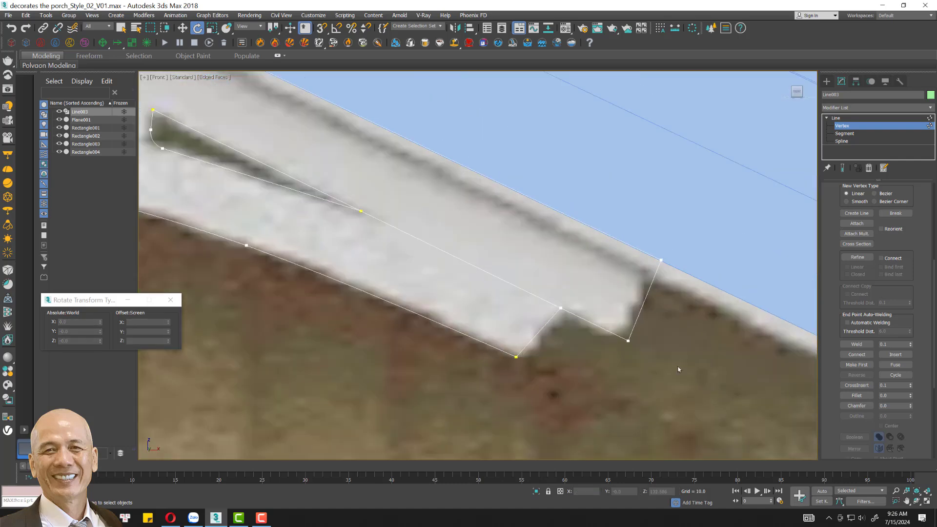
- Shift the lower vertex at the bracket's right end slightly left
click(661, 260)
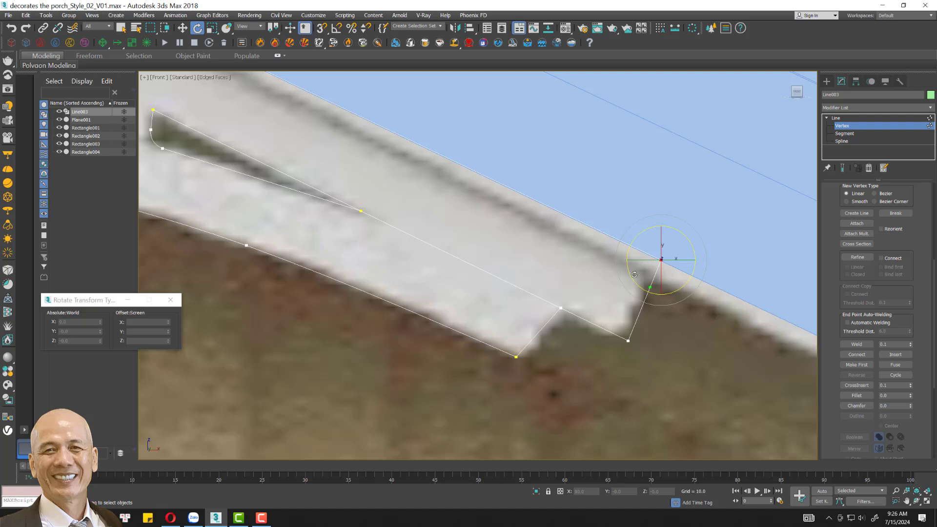
click(182, 27)
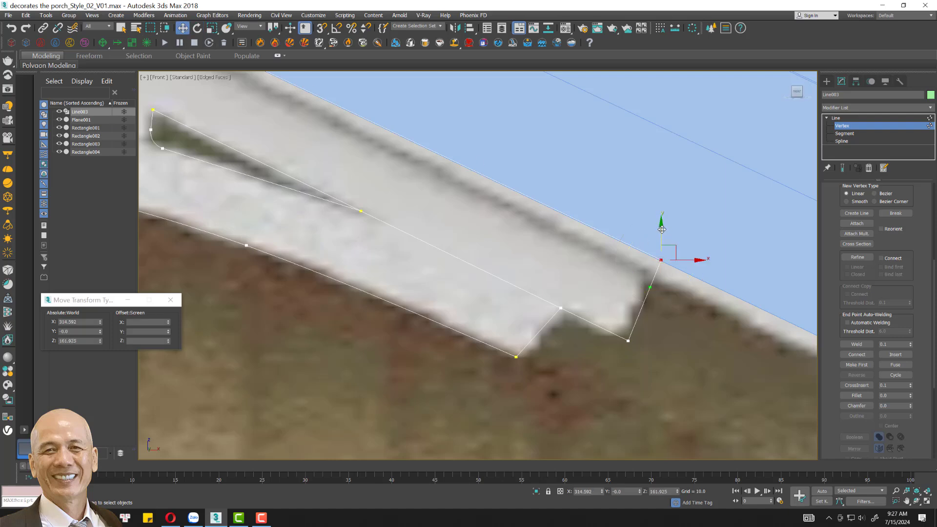
click(628, 341)
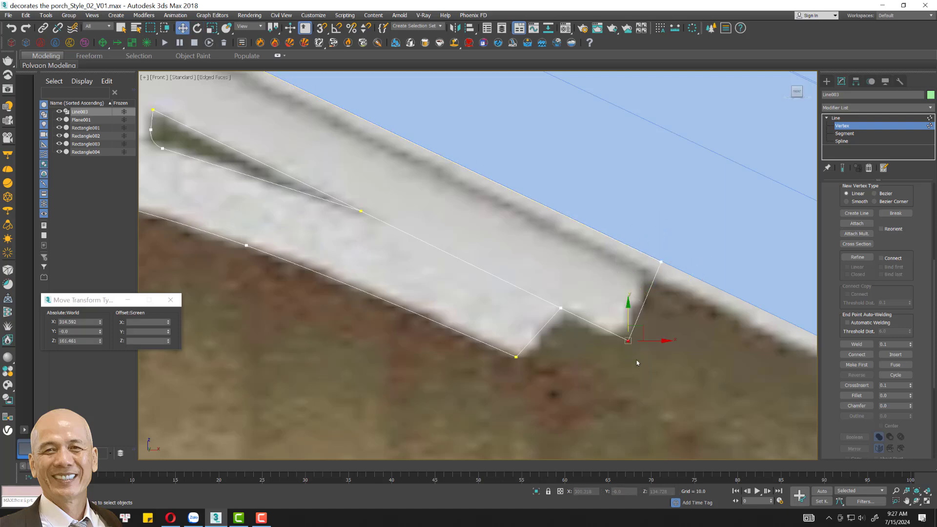
drag(658, 342, 650, 343)
click(683, 293)
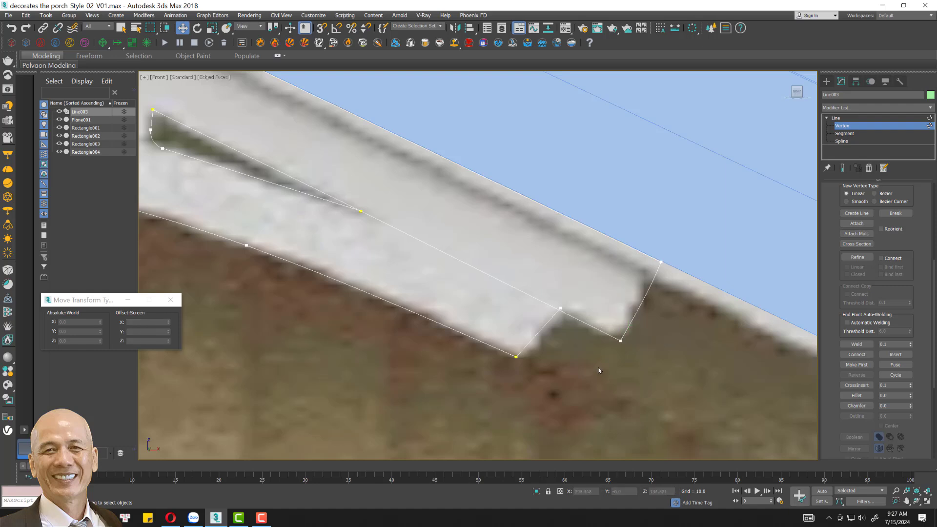
- Set the lower-right vertex and its left neighbour to Corner
click(620, 341)
right_click(618, 334)
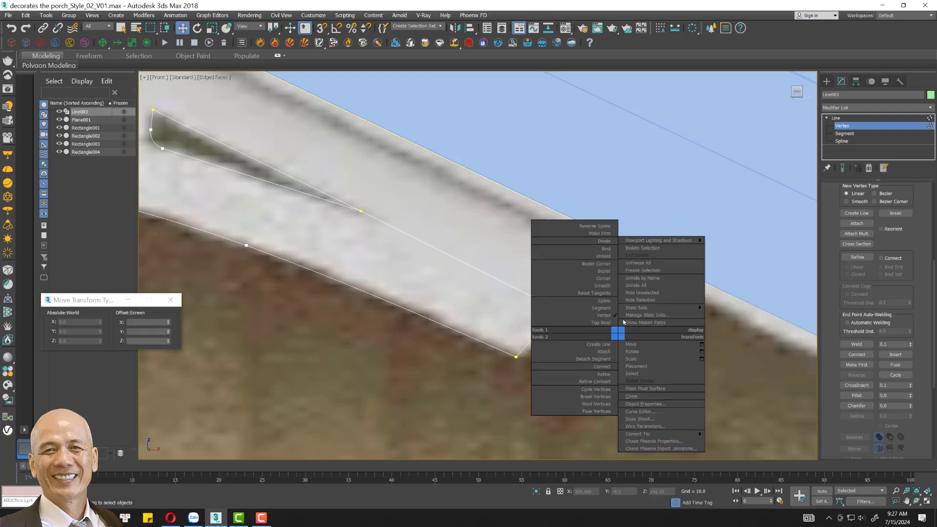
click(610, 279)
click(516, 357)
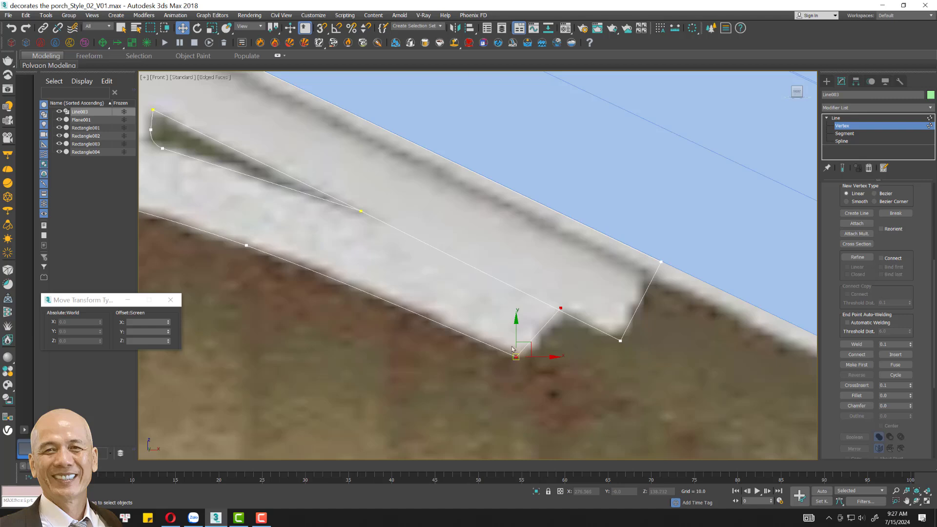
right_click(509, 348)
click(490, 286)
scroll(492, 351, down, 5)
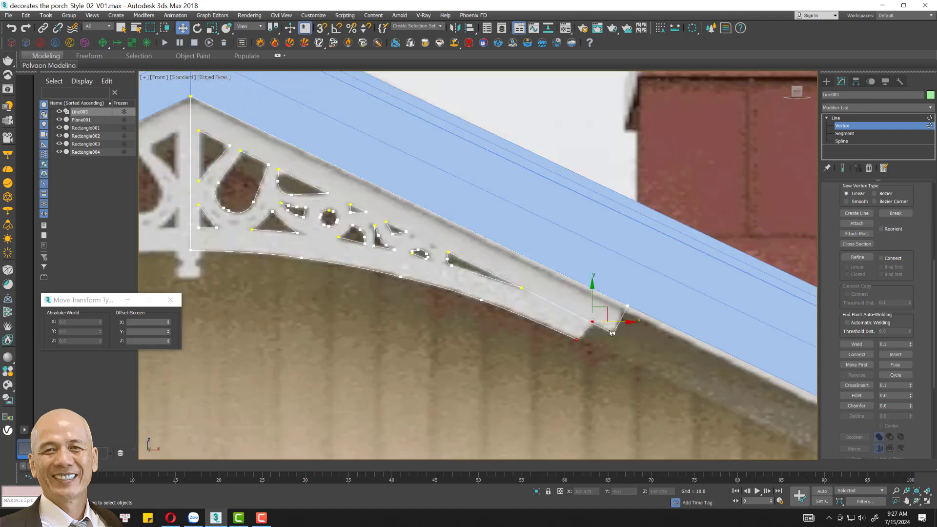
scroll(493, 352, down, 2)
scroll(532, 322, up, 2)
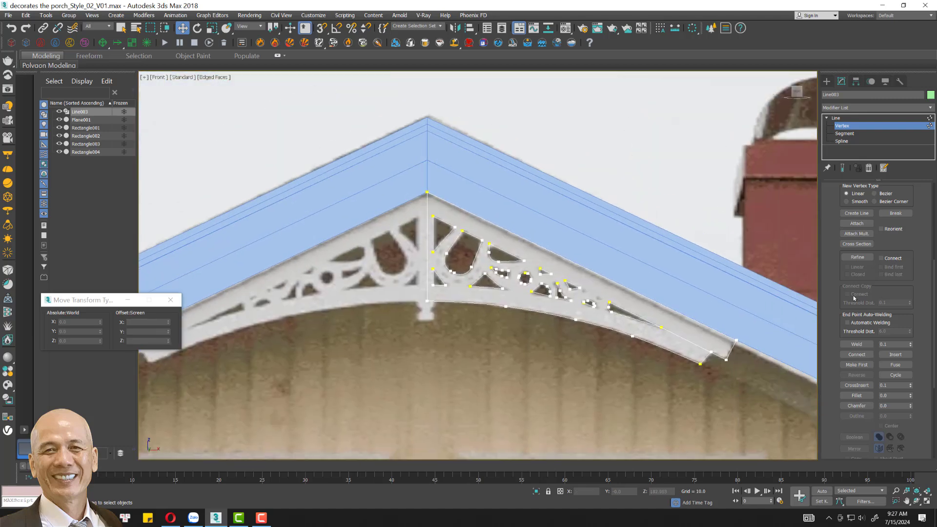
- Isolate the bracket spline and Trim its overlong tail toward the lower corner
click(538, 492)
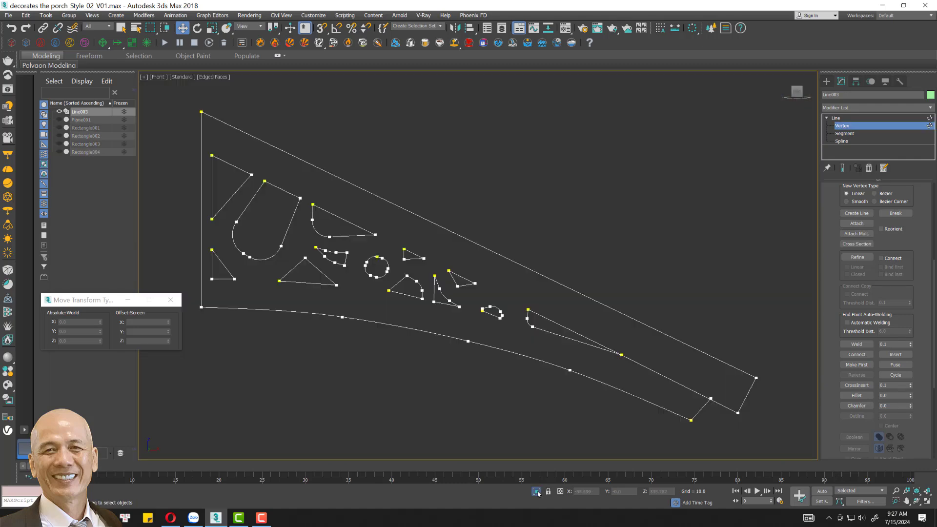
mouse_move(606, 292)
middle_down()
mouse_move(674, 274)
mouse_move(740, 215)
mouse_move(673, 236)
middle_up()
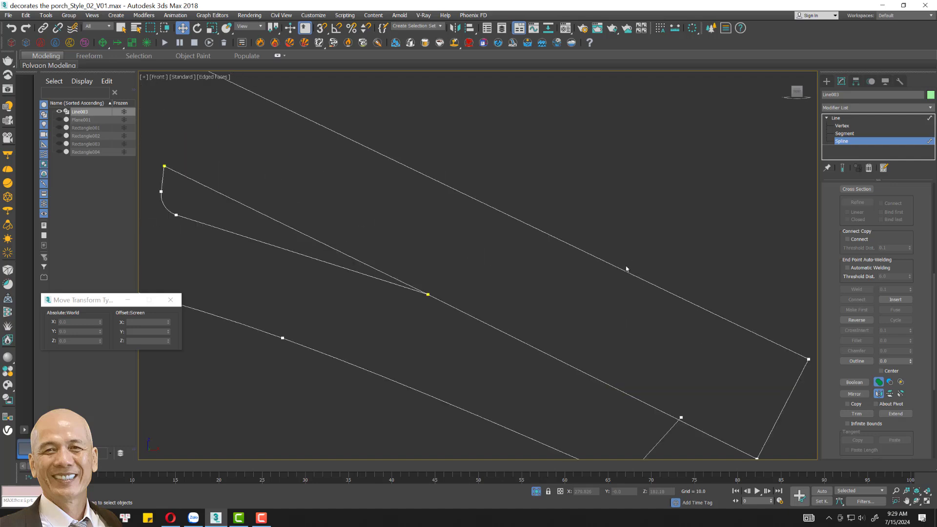
click(546, 353)
middle_drag(546, 353, 549, 295)
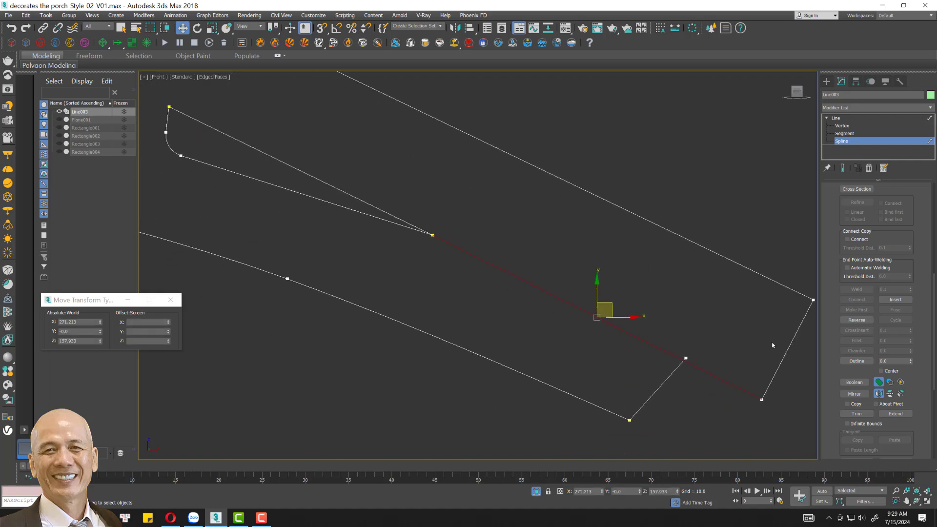
click(856, 413)
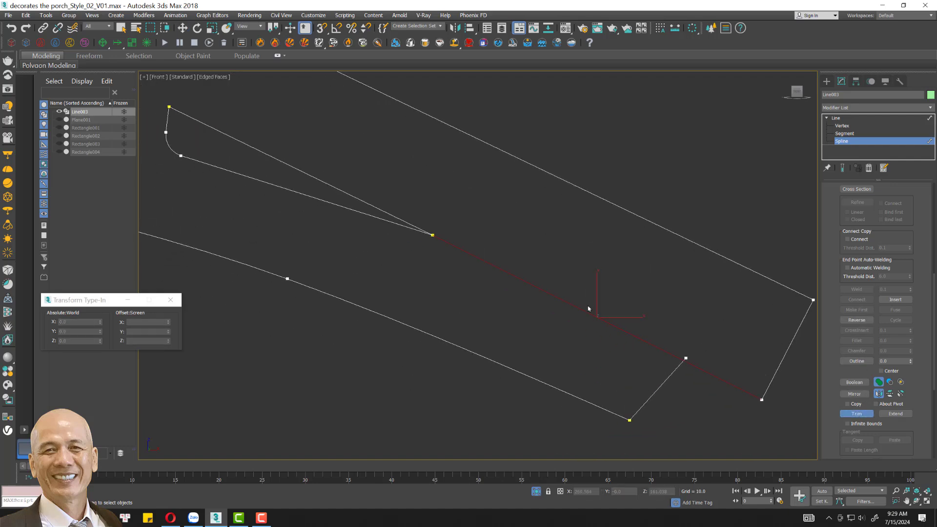
scroll(693, 364, up, 3)
scroll(577, 309, up, 2)
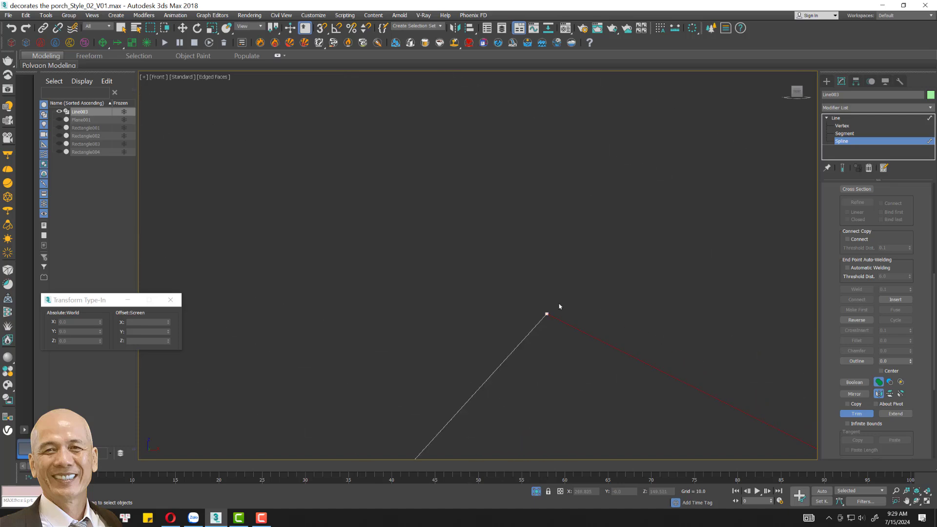
scroll(589, 288, down, 3)
scroll(684, 325, down, 2)
scroll(727, 319, down, 1)
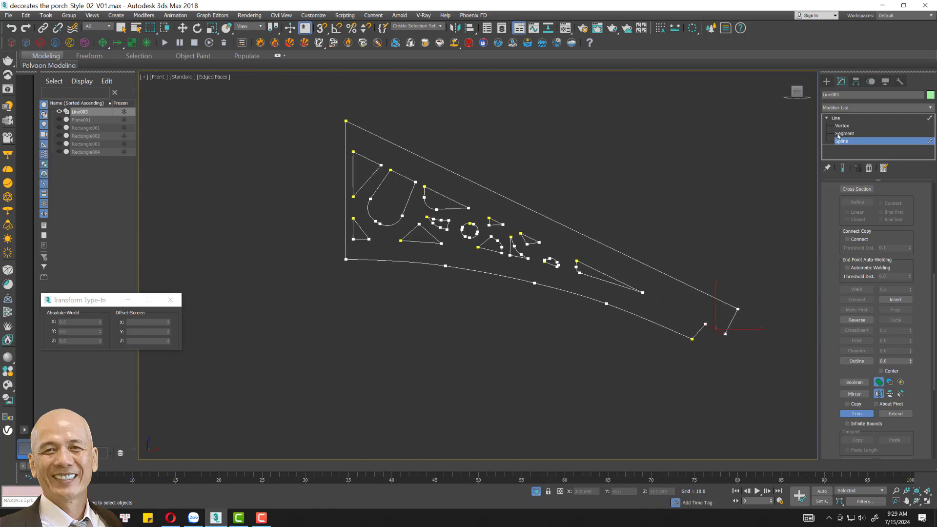
- Select all the spline's vertices, weld the coincident ones, and return to Line level
key(1)
key(w)
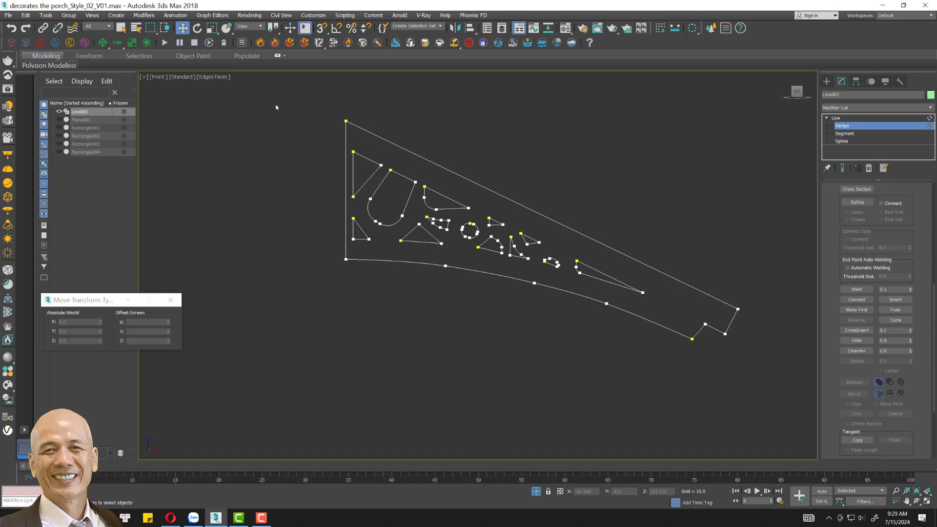
key(ctrl+a)
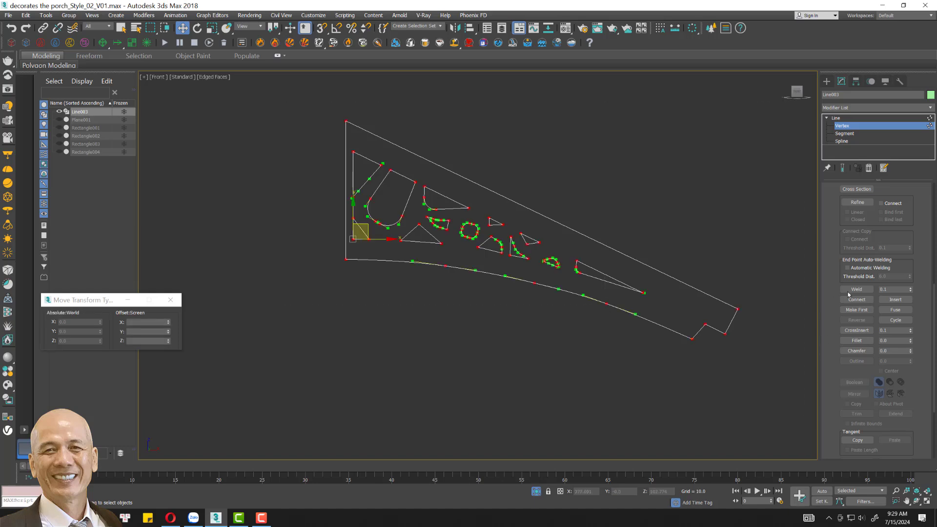
click(849, 292)
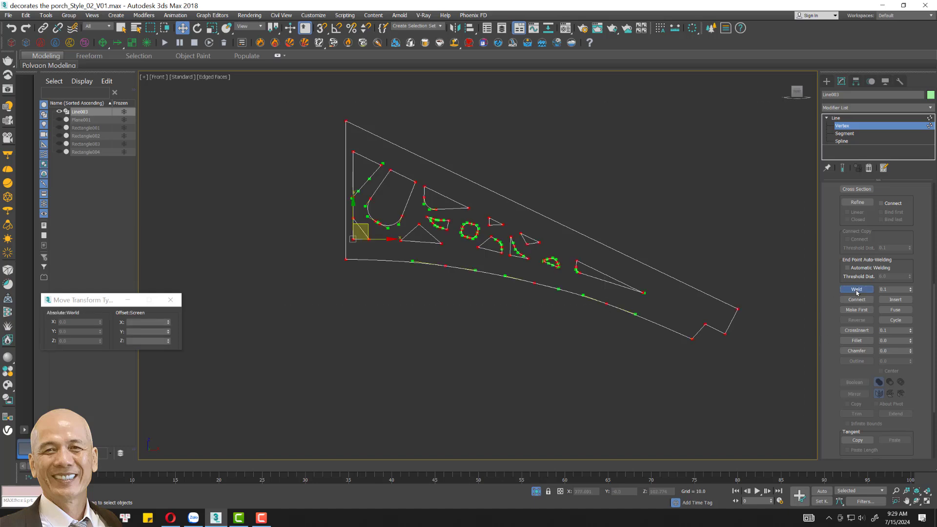
click(693, 216)
click(833, 118)
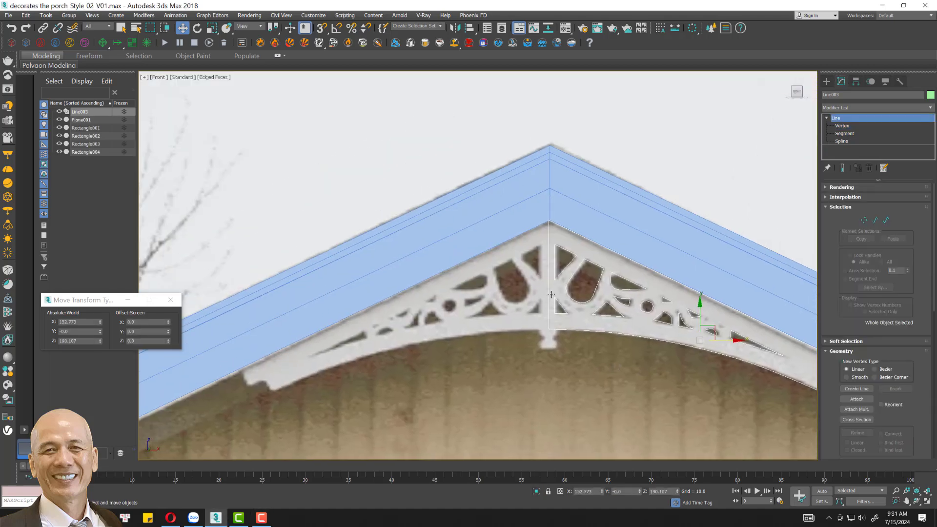
scroll(491, 338, up, 3)
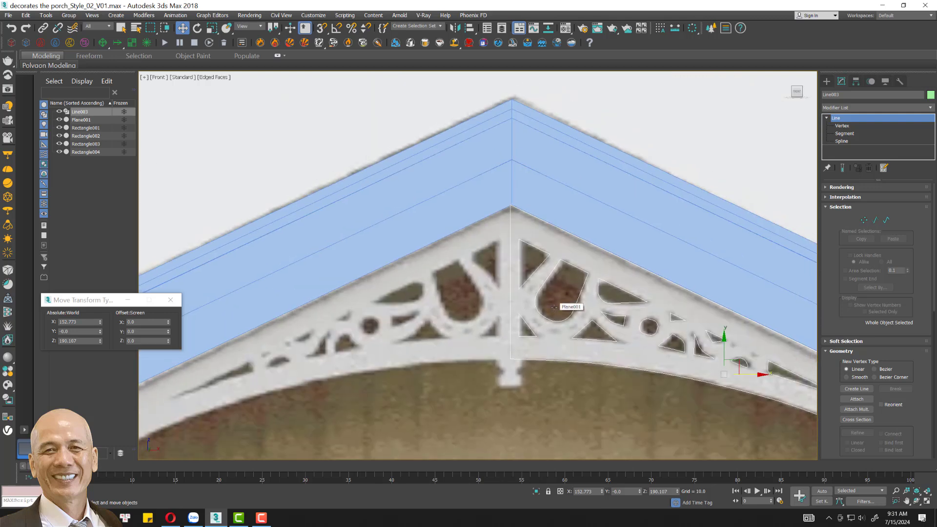
- Snap the bracket's pivot to the gable apex using Affect Pivot Only
click(870, 81)
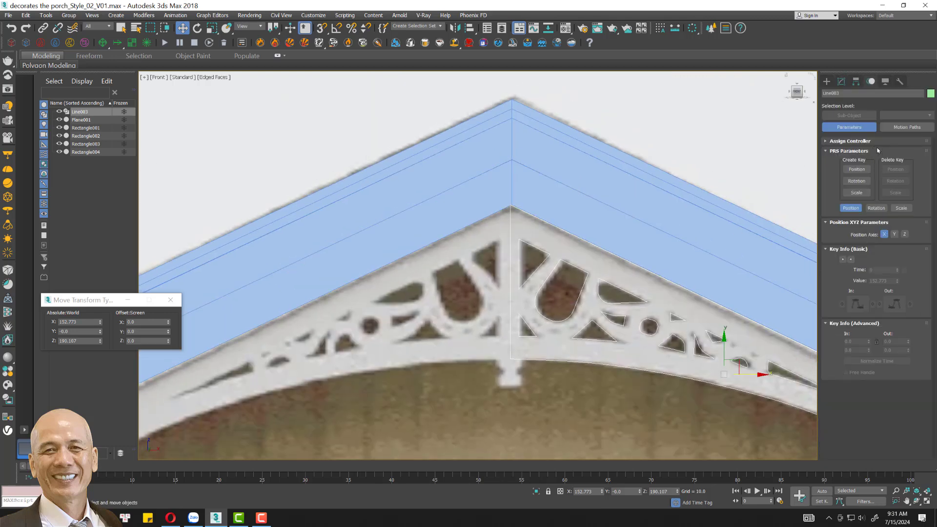
click(855, 81)
click(876, 140)
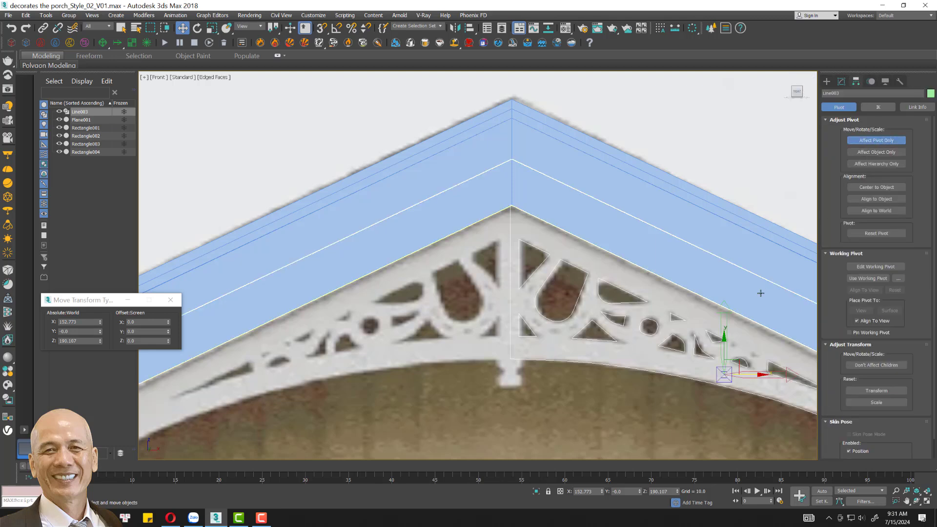
key(s)
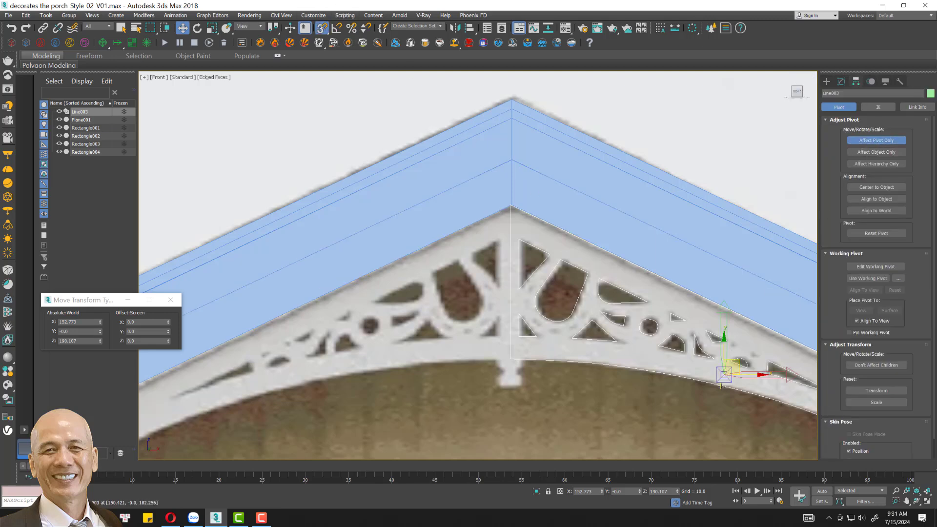
drag(721, 385, 510, 206)
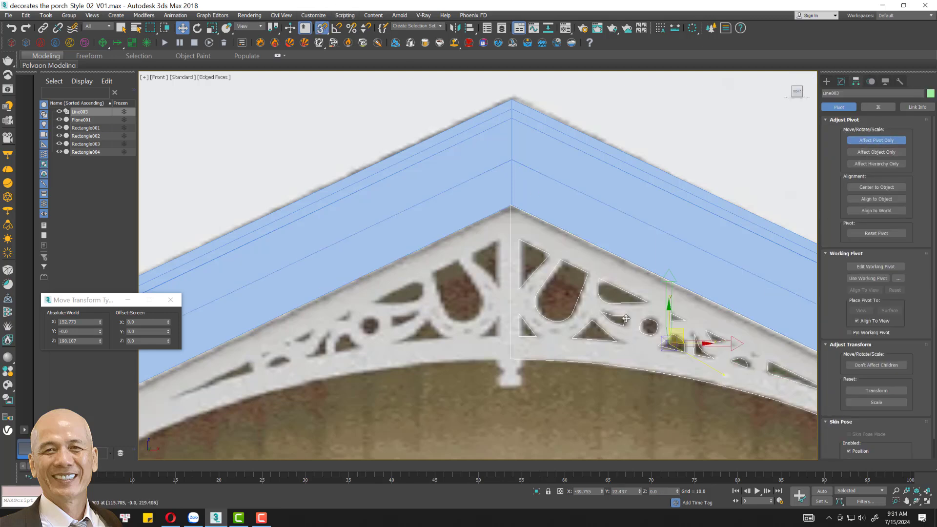
click(876, 140)
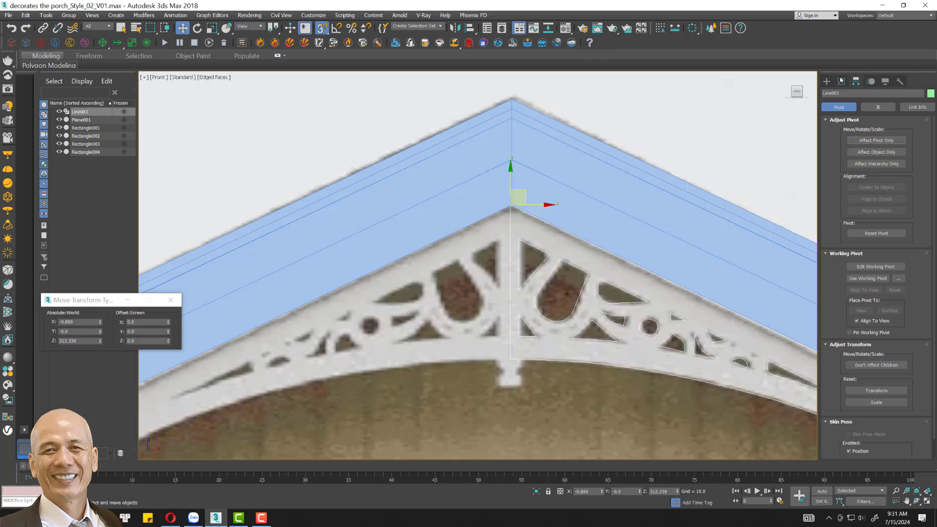
- Mirror a copy of the bracket half on X across the apex
click(841, 81)
click(875, 220)
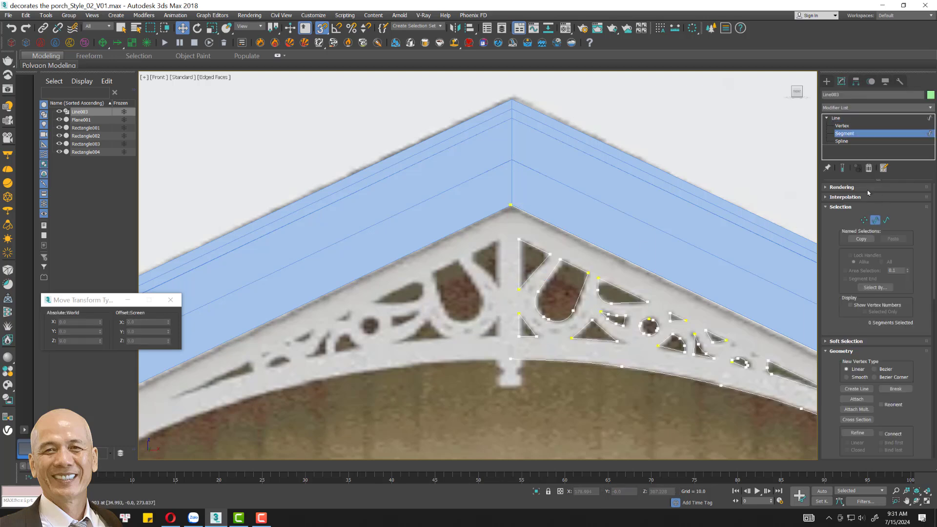
key(3)
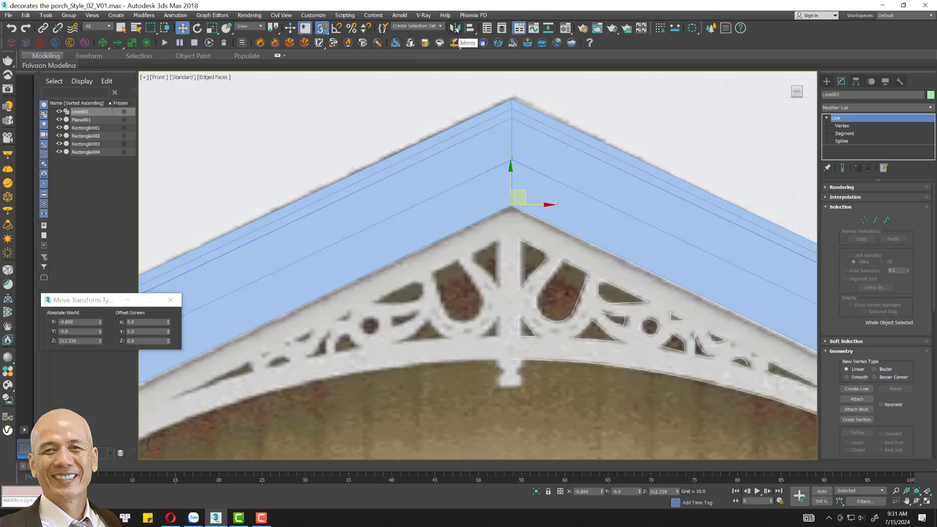
click(456, 29)
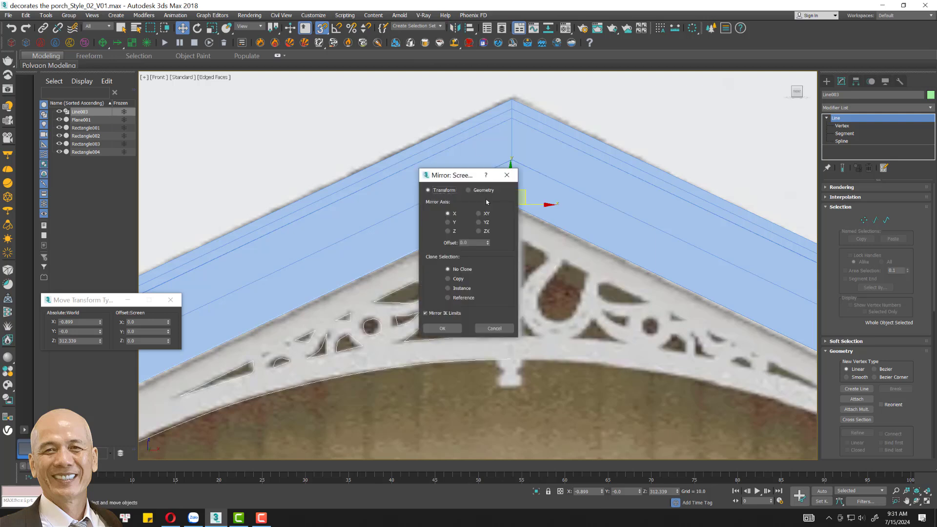
drag(466, 175, 525, 135)
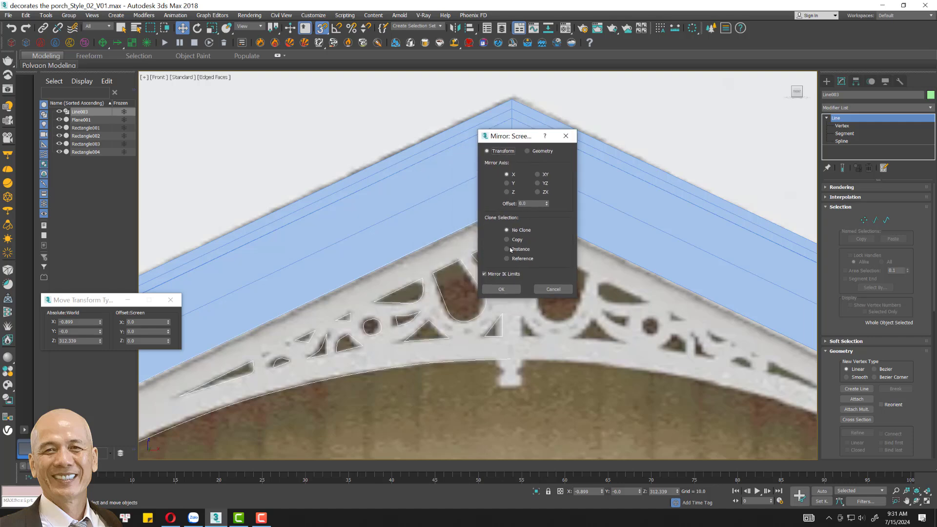
click(501, 289)
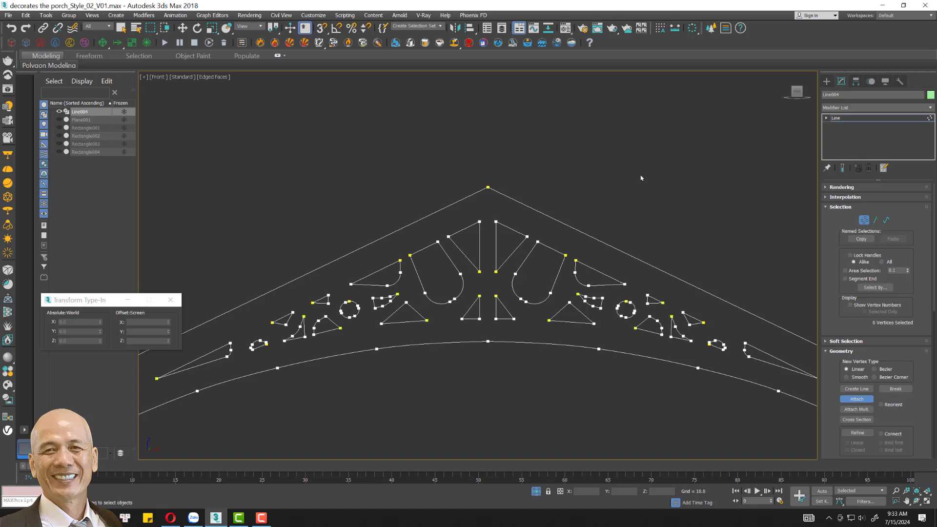
- Weld the two overlapping apex vertices, then restore the four-viewport layout
key(w)
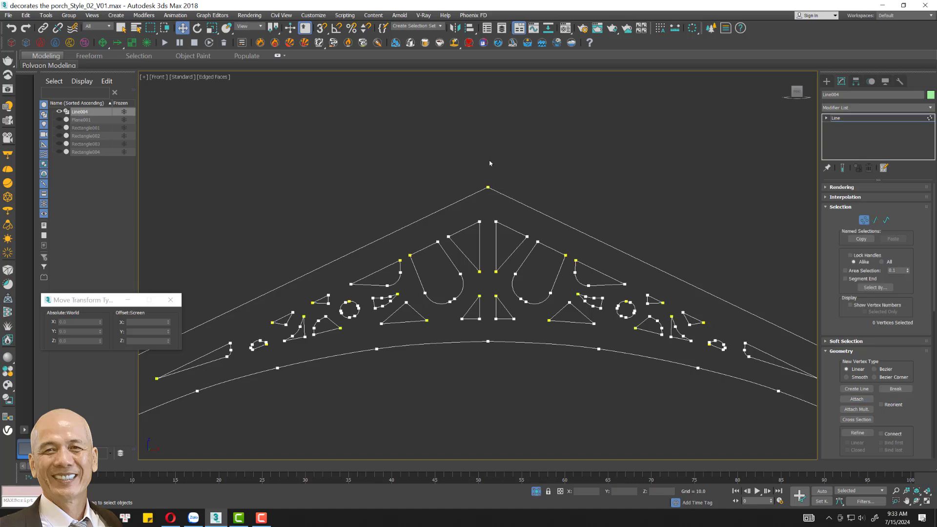
drag(474, 162, 521, 209)
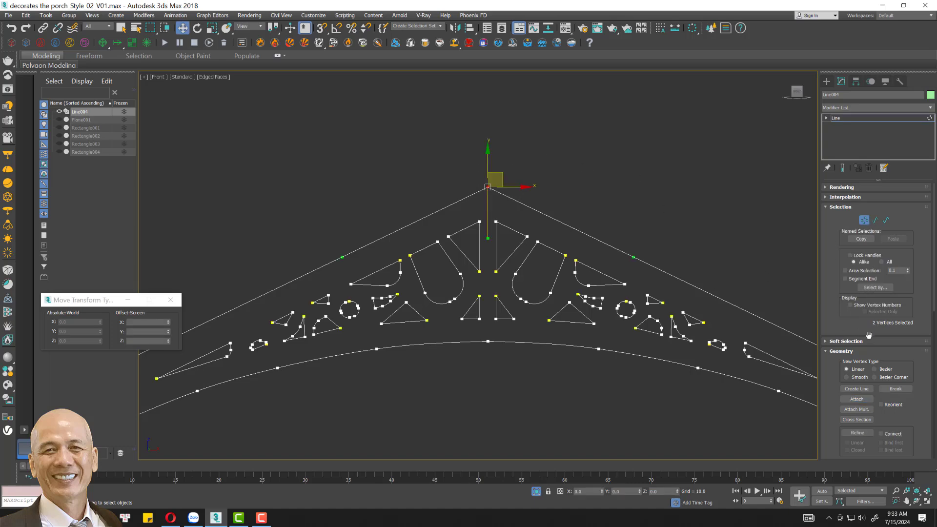
scroll(869, 334, down, 3)
scroll(868, 334, down, 2)
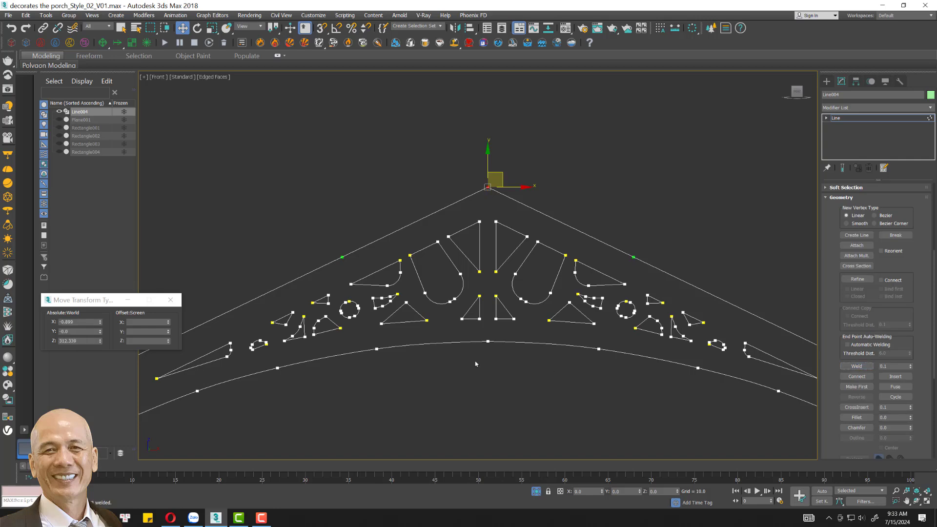
click(860, 367)
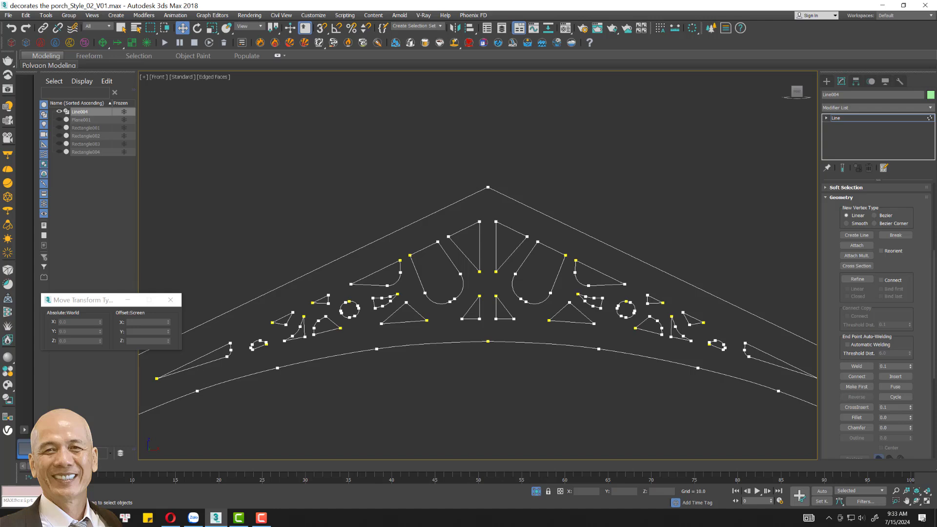
click(916, 501)
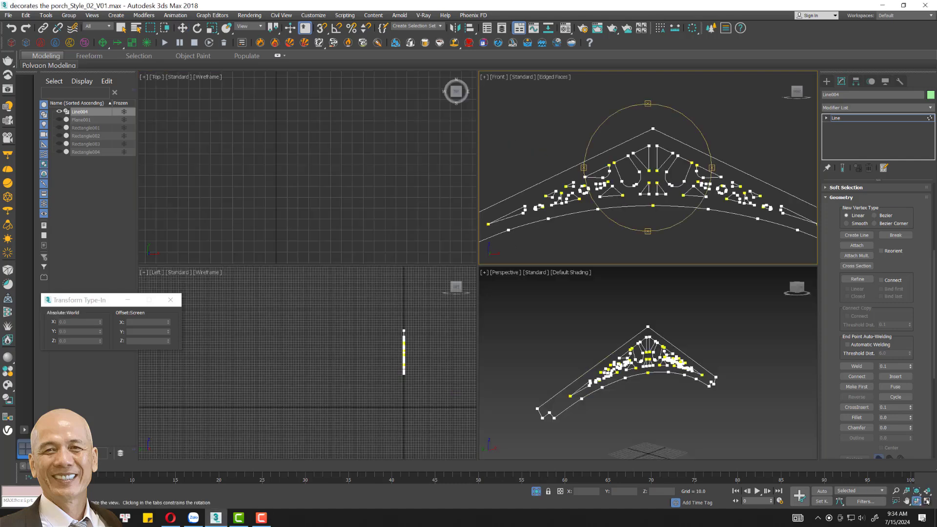
- Unhide the house and roof, maximize the Front view, and zoom onto the central pendant
key(F3)
key(F3)
click(536, 490)
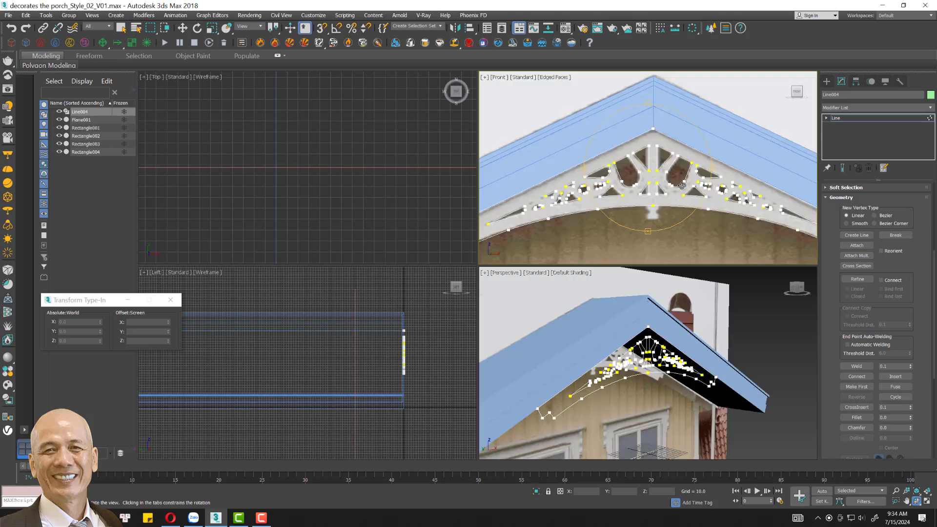
key(alt+w)
click(896, 491)
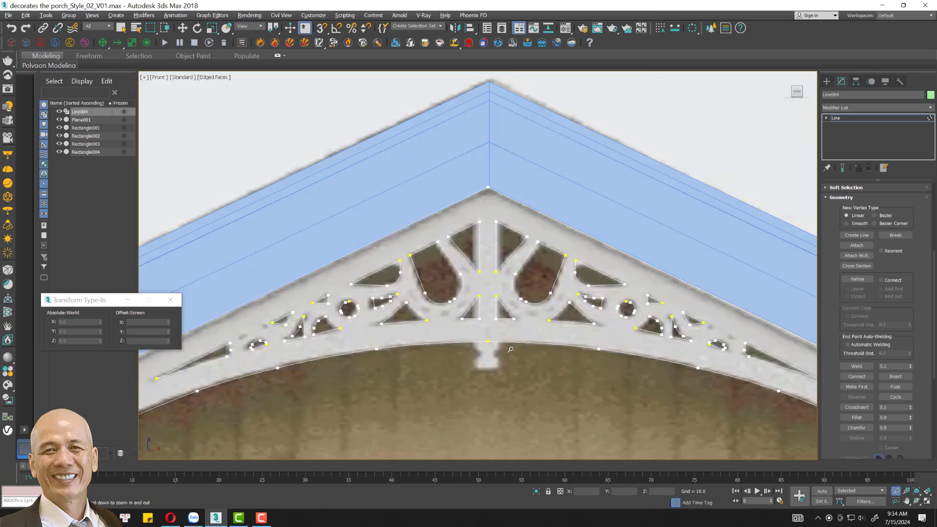
drag(496, 358, 499, 329)
key(w)
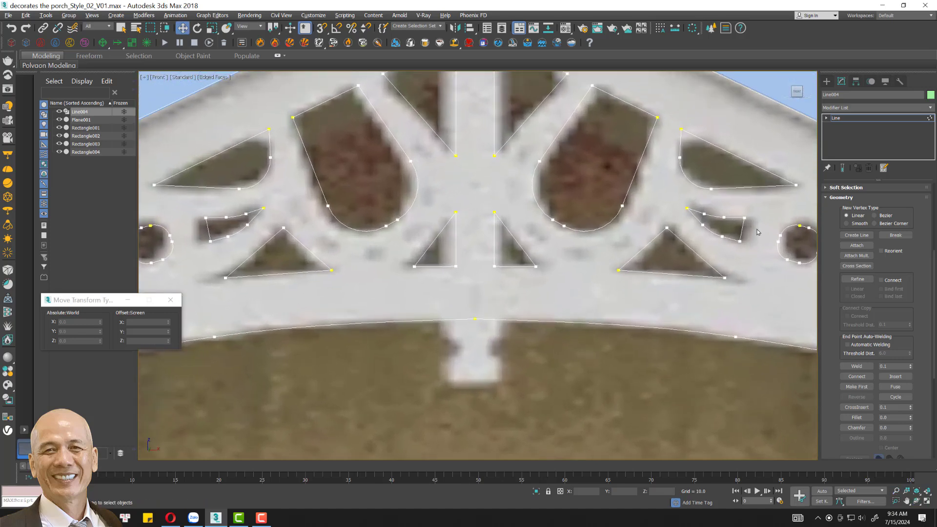
click(826, 82)
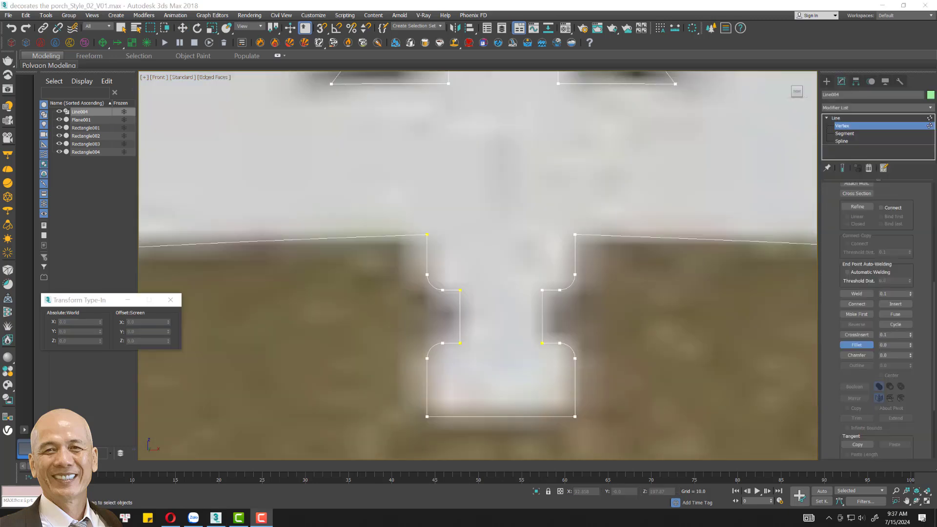
- Undo the earlier fillet and re-fillet the pendant's corners, including its lower inner corners
key(ctrl+z)
click(542, 289)
drag(543, 283, 543, 272)
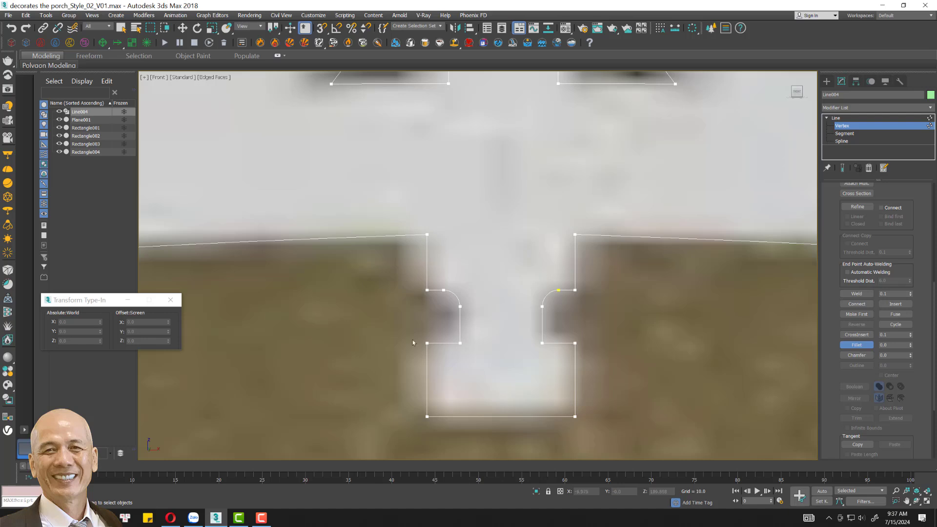
drag(423, 351, 434, 361)
drag(575, 343, 579, 324)
- Fillet the pendant's bottom corners and, slightly, its upper inner corners
click(427, 416)
ctrl+click(575, 416)
drag(574, 416, 589, 398)
click(427, 290)
ctrl+click(575, 290)
drag(575, 290, 578, 282)
click(829, 119)
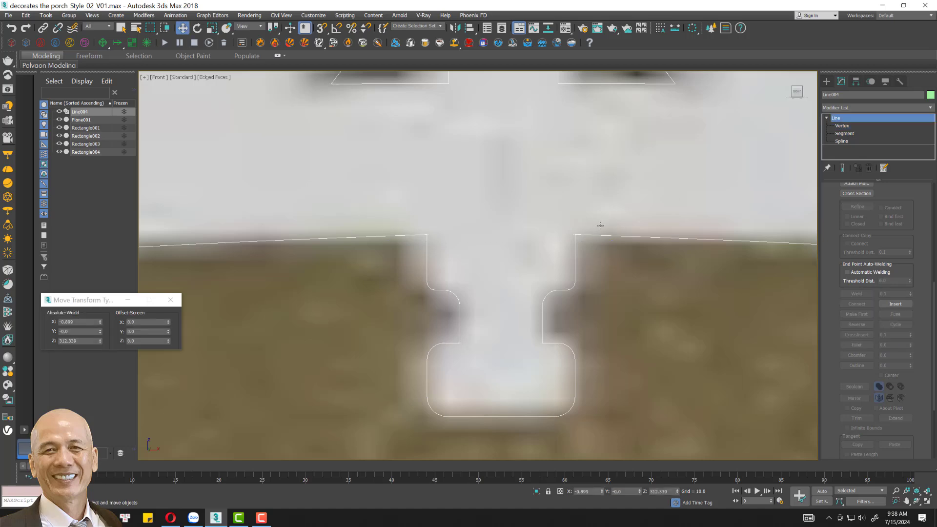
scroll(600, 224, down, 5)
mouse_move(600, 264)
middle_down()
mouse_move(589, 286)
mouse_move(717, 266)
mouse_move(492, 295)
middle_up()
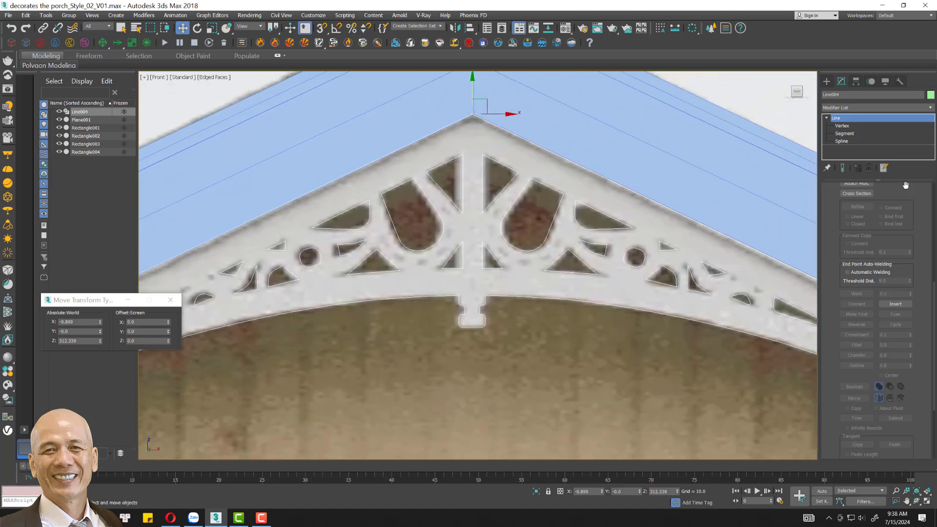
- Restore the four-viewport layout, pan Perspective to frame the roof, and show the Modifier List
scroll(668, 391, down, 3)
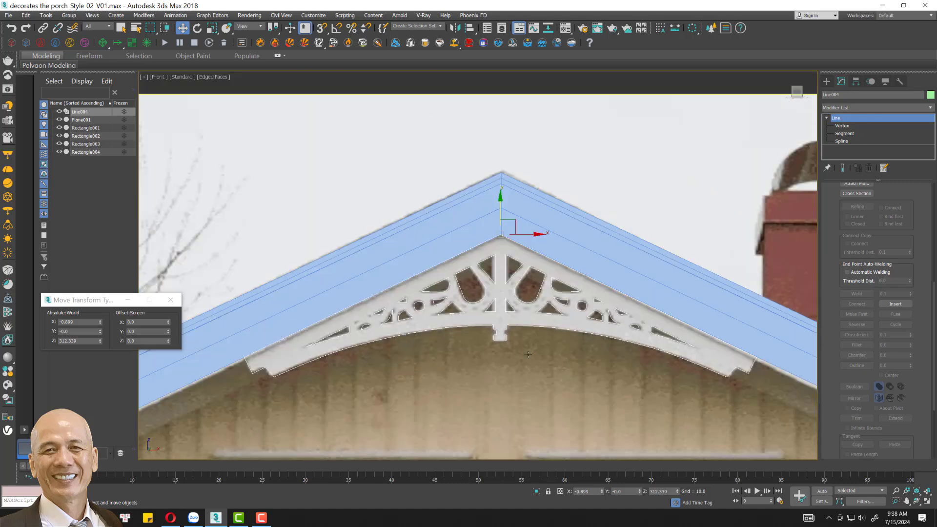
click(926, 502)
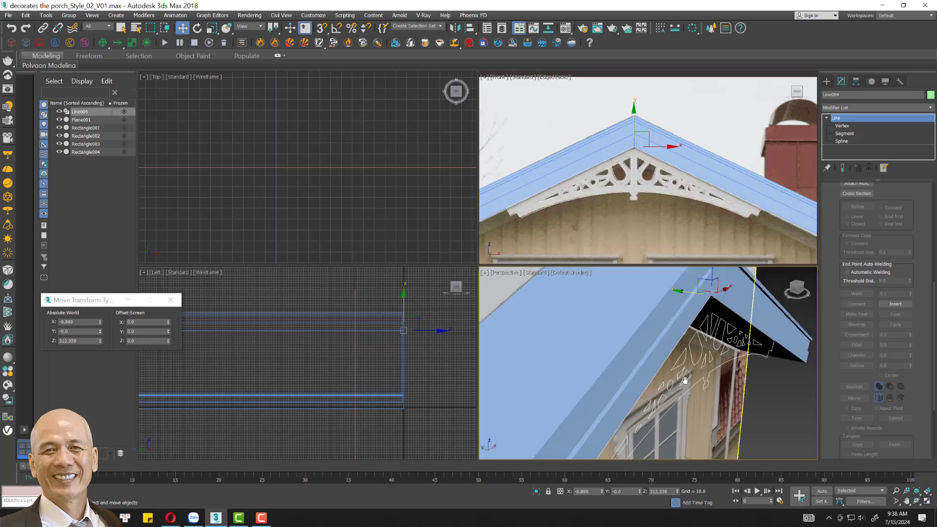
scroll(660, 376, down, 2)
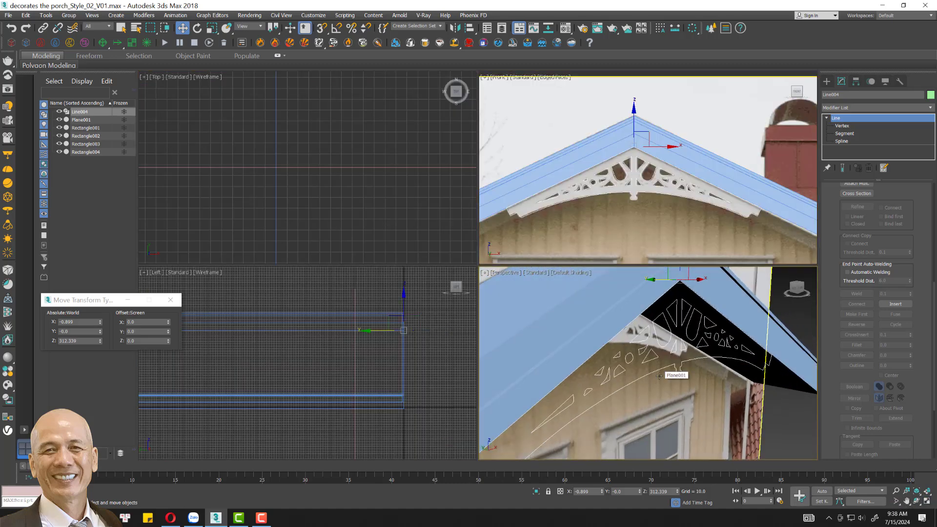
middle_drag(659, 377, 651, 350)
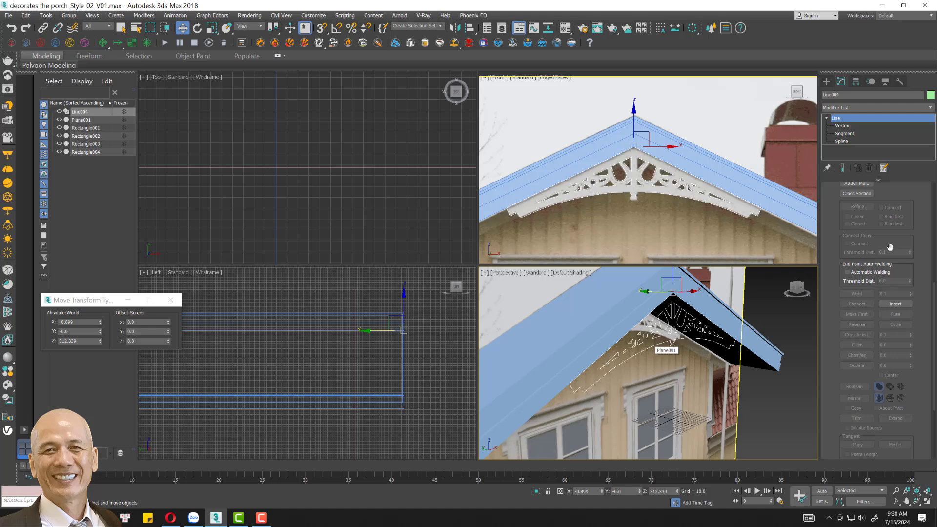
scroll(879, 342, up, 5)
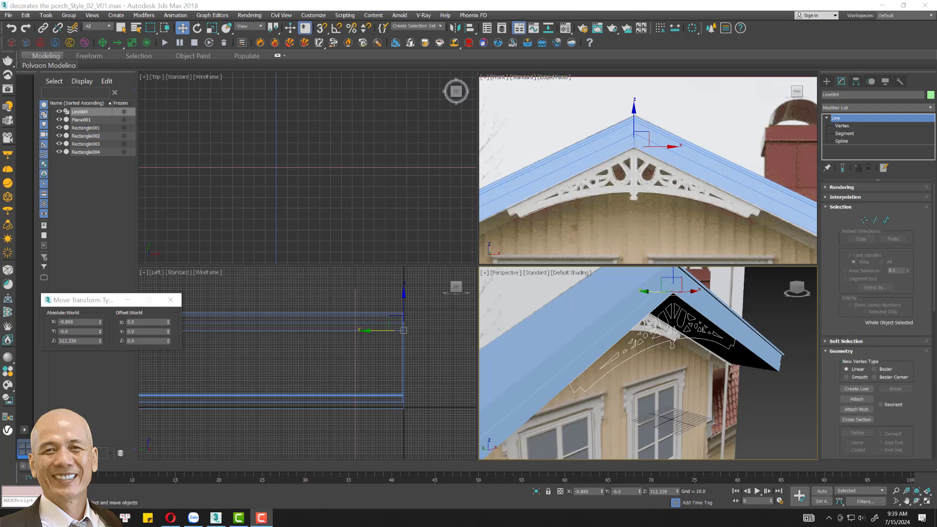
click(887, 105)
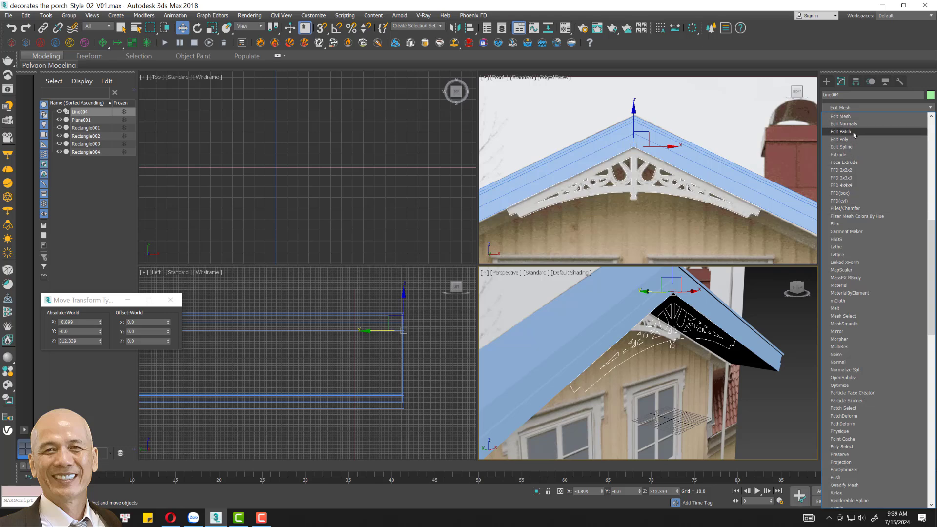
- Extrude the bracket spline by -20.5 and slide the trim along X under the roof edge
click(852, 154)
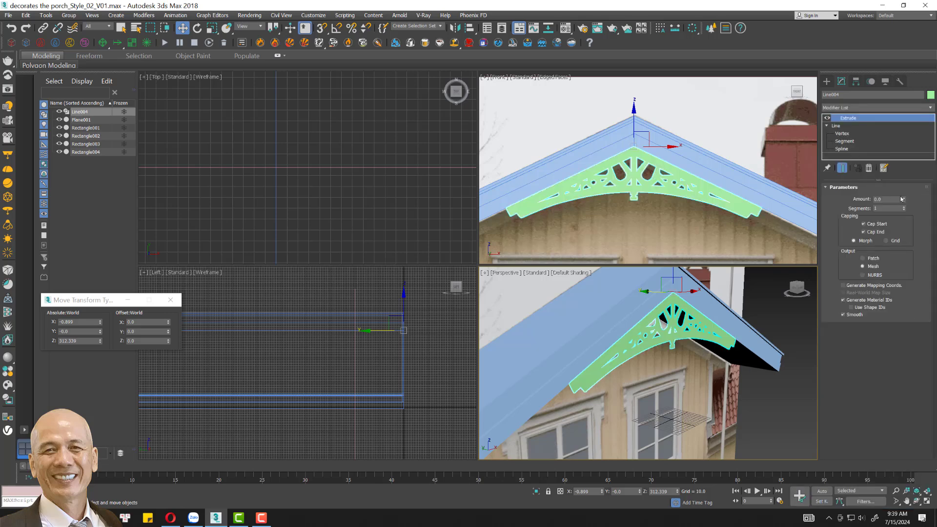
mouse_move(902, 198)
mouse_down()
mouse_move(906, 190)
mouse_move(904, 213)
mouse_up()
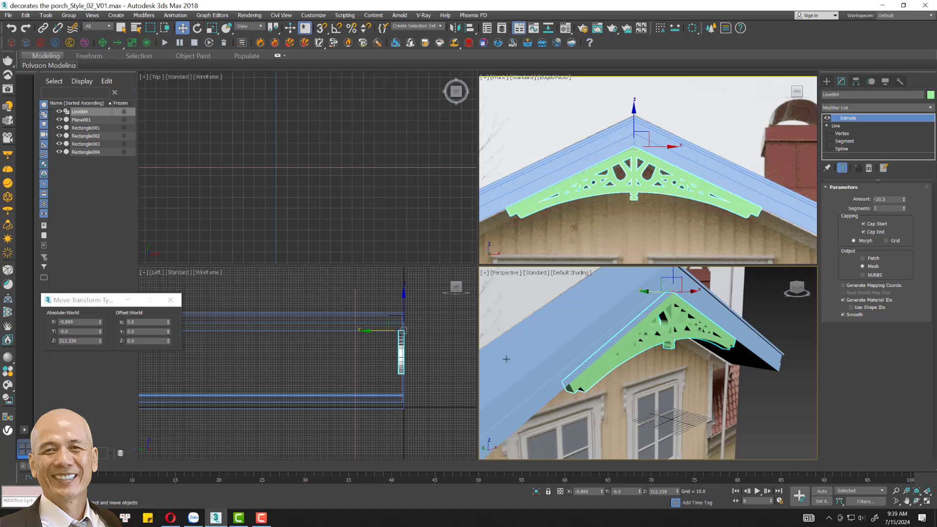
scroll(397, 337, up, 2)
scroll(407, 337, up, 2)
scroll(423, 352, up, 2)
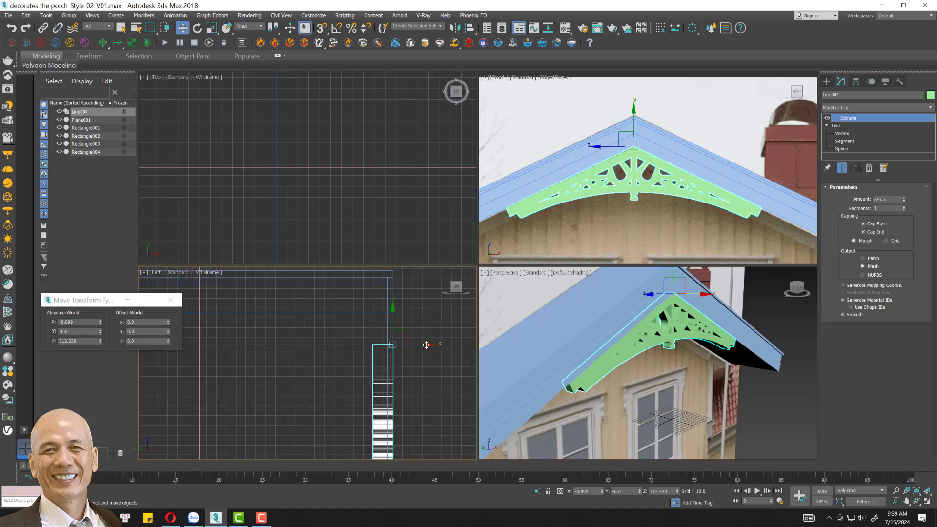
drag(426, 344, 415, 344)
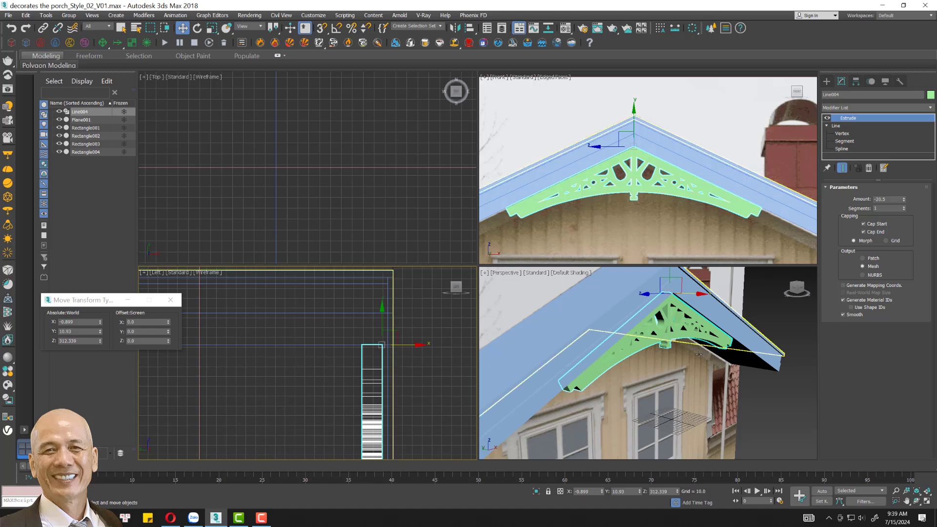
alt+middle_drag(610, 351, 649, 332)
click(771, 415)
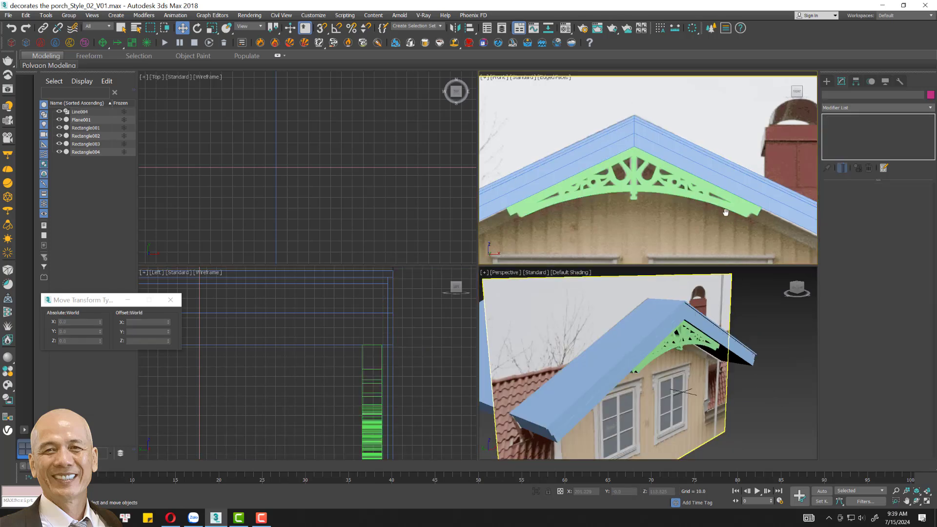
- Select all six scene objects and set their object colour to light grey
scroll(720, 243, down, 3)
scroll(720, 243, down, 2)
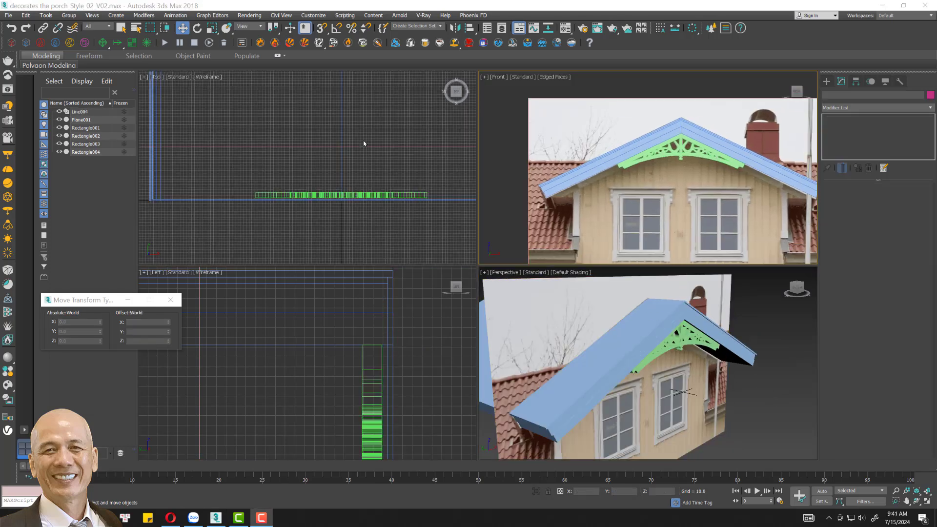
drag(386, 201, 386, 201)
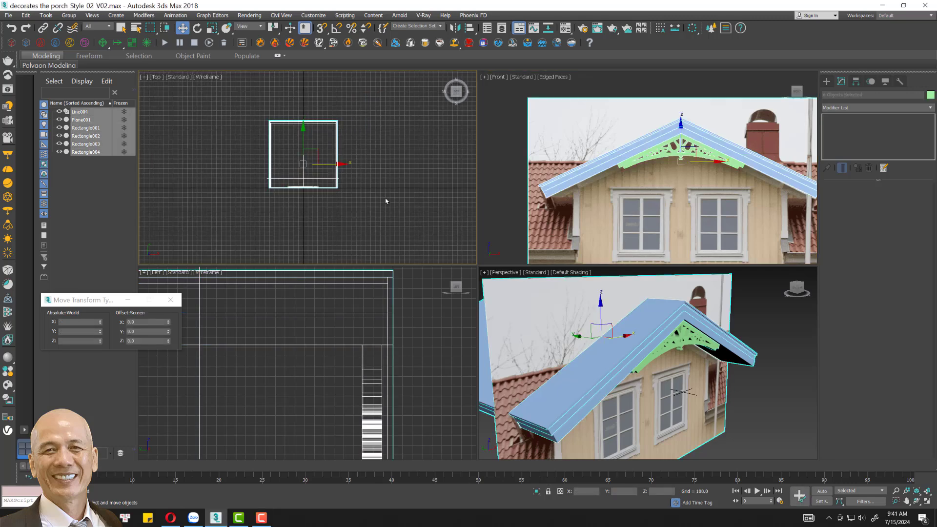
click(931, 95)
click(530, 284)
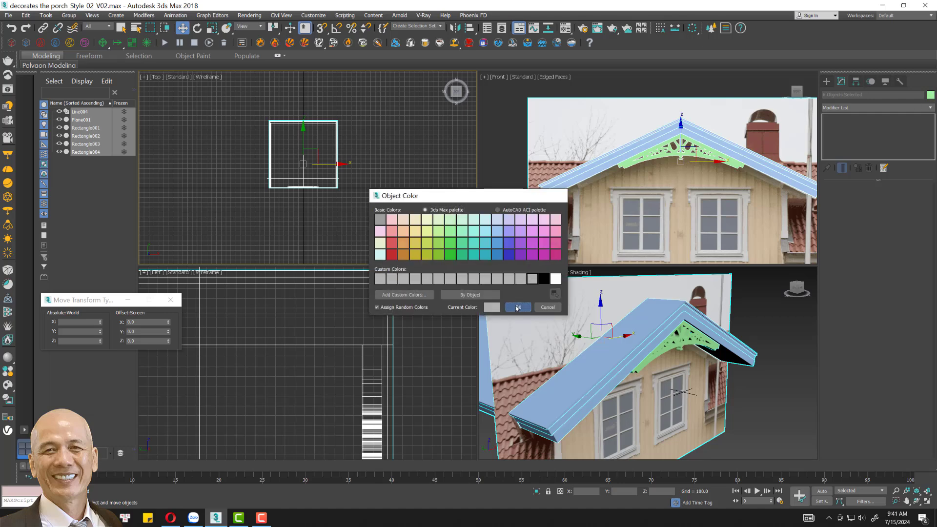
click(516, 305)
- Maximize the Perspective view and orbit around the finished grey gable trim
middle_click(808, 451)
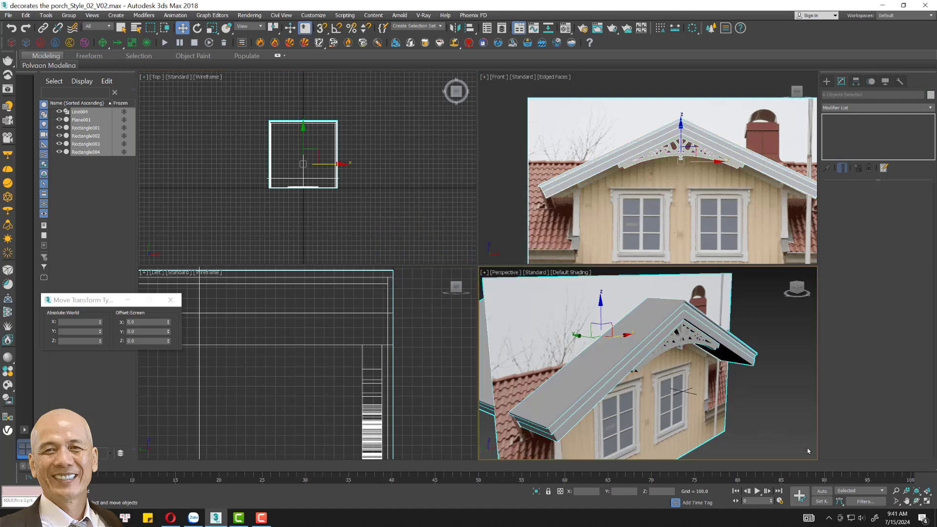
click(928, 501)
drag(488, 302, 691, 383)
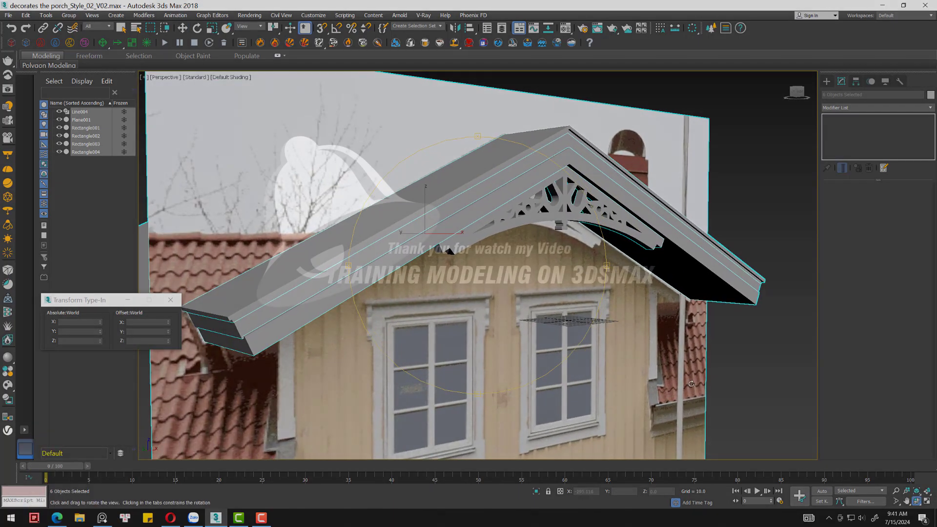